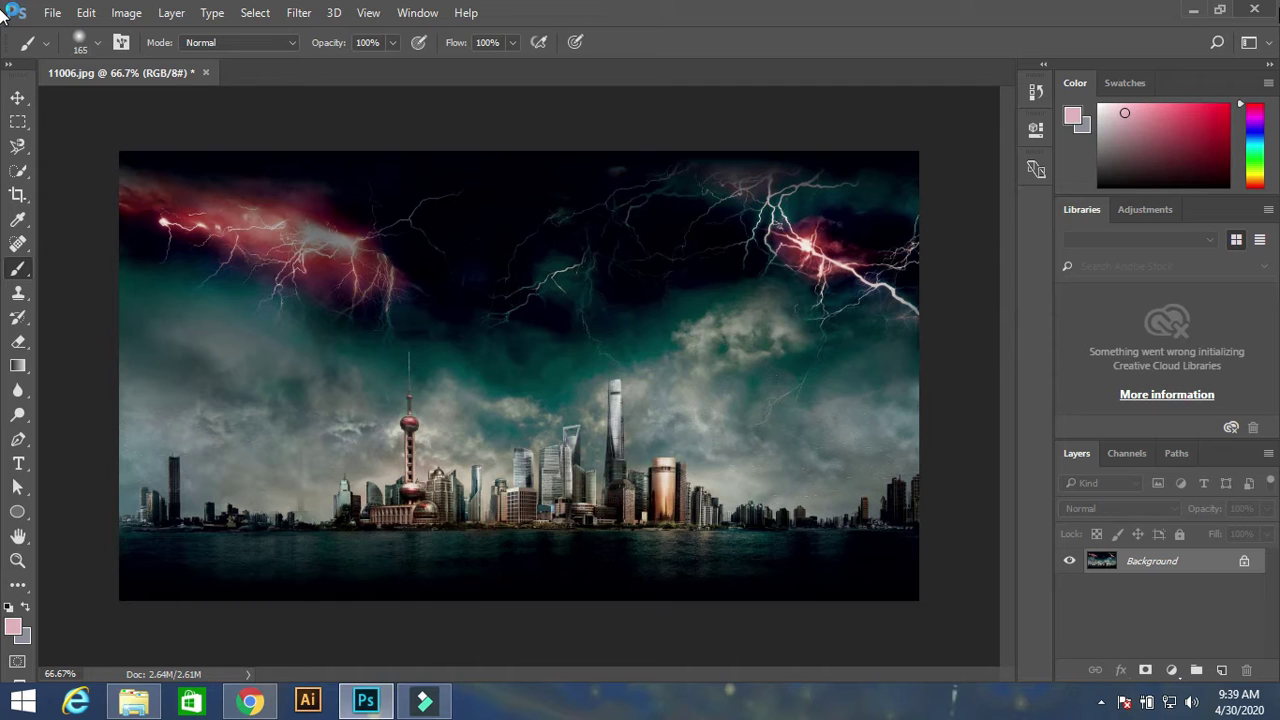
# Hide Photoshop and the stormy skyline image with Win+D to show the desktop.
pyautogui.press('super+d')
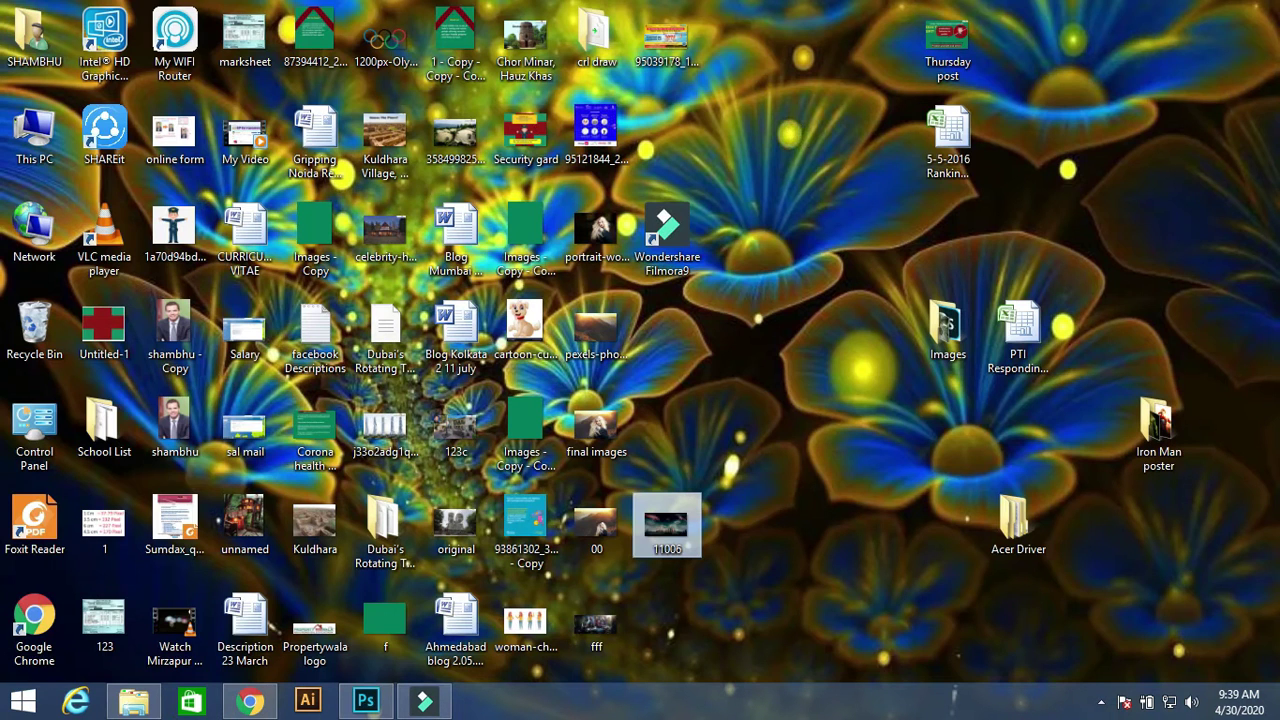
# Preview the 11006 skyline image, then open the Iron Man poster folder maximized.
pyautogui.doubleClick(683, 526)
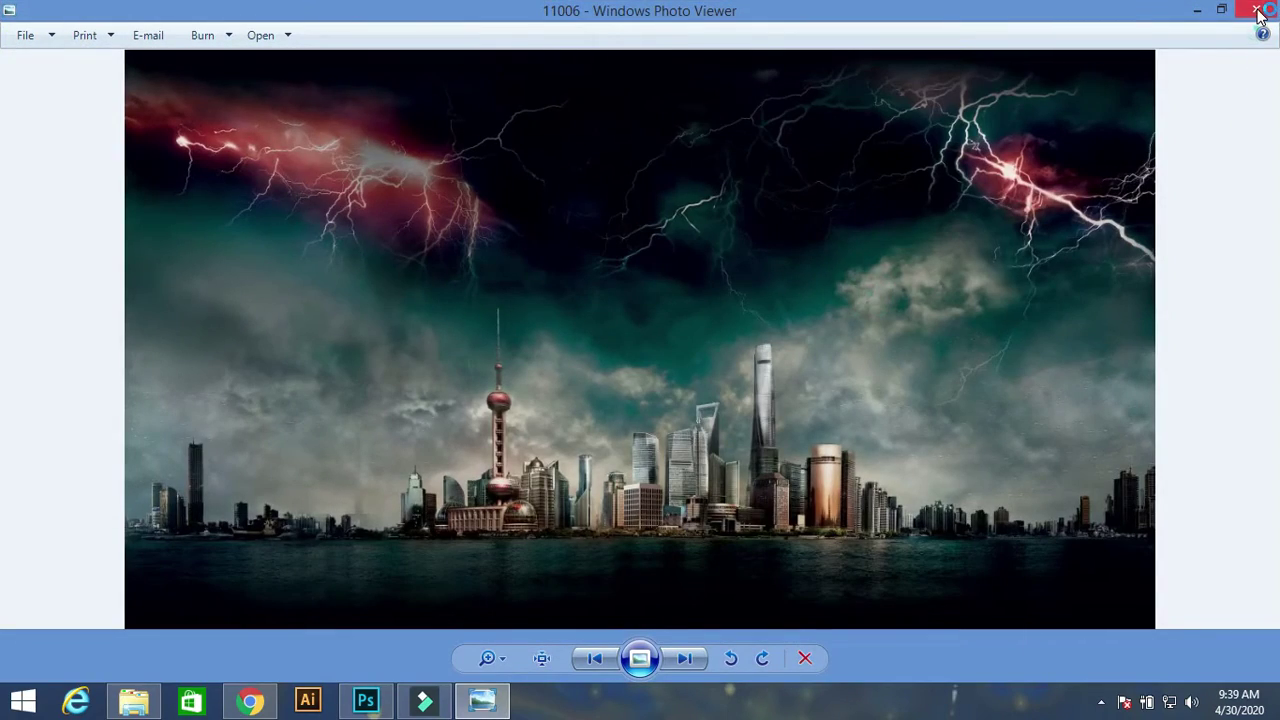
pyautogui.click(1256, 10)
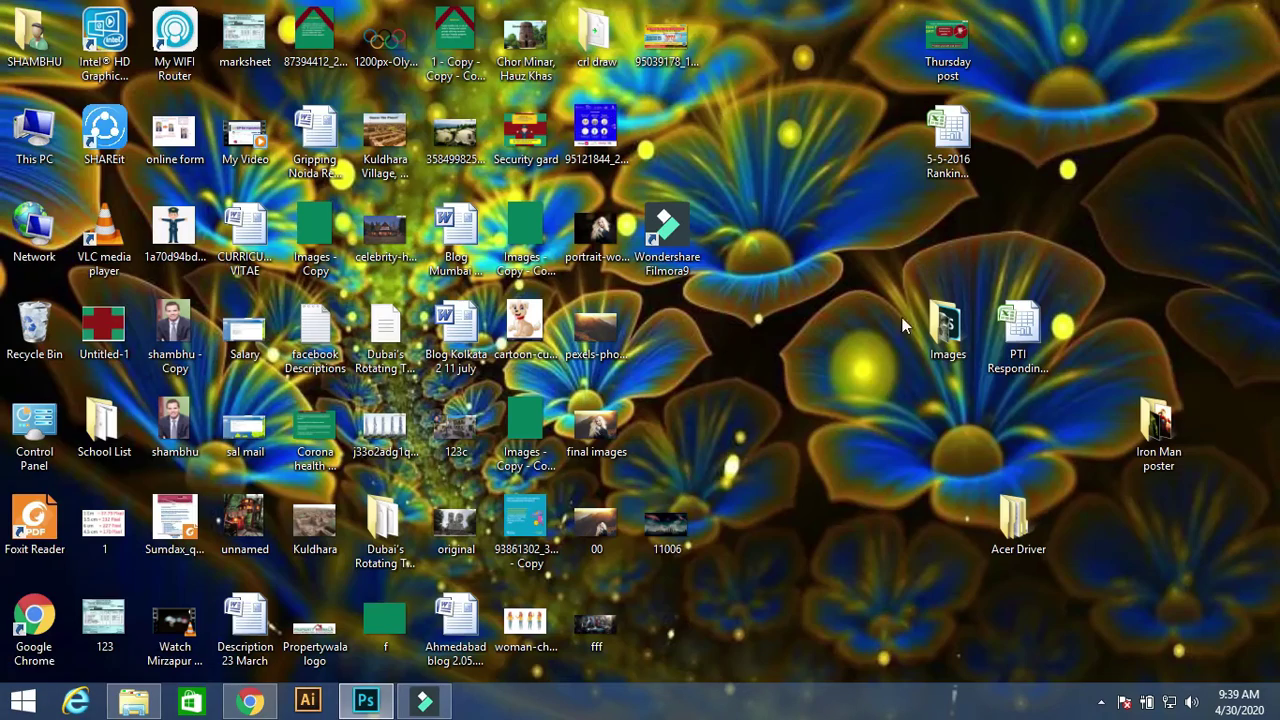
pyautogui.doubleClick(1160, 430)
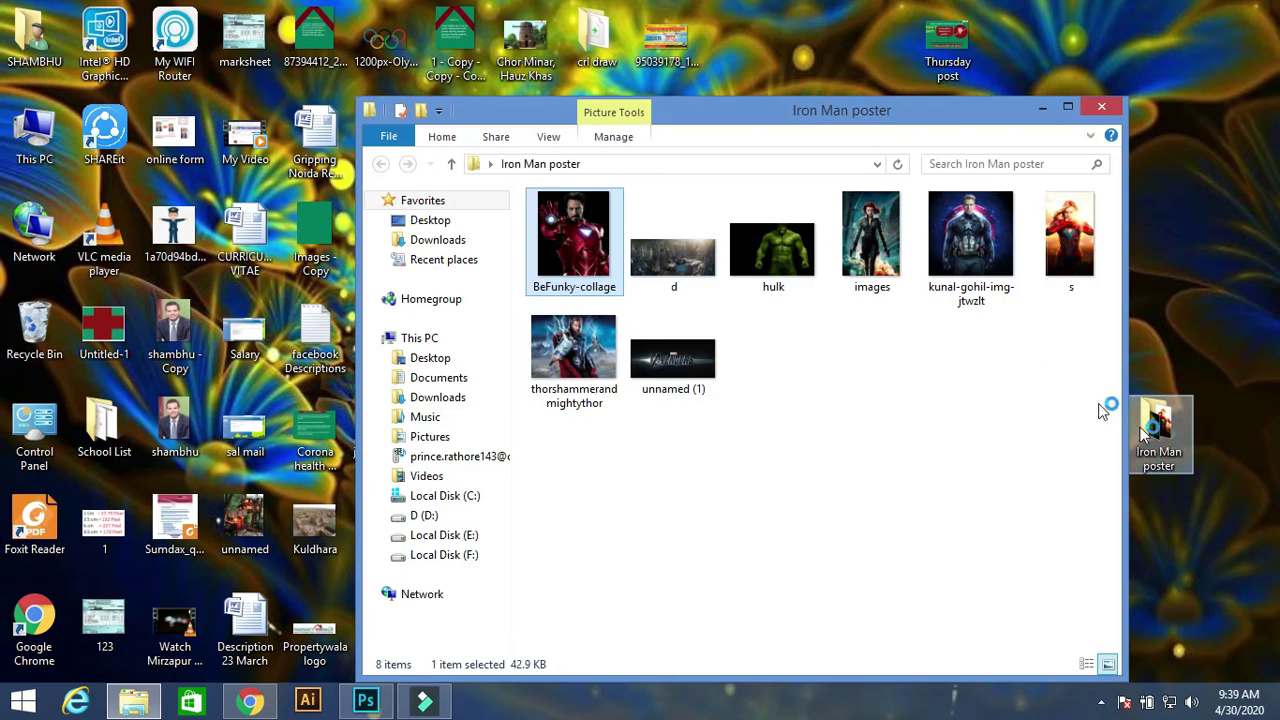
pyautogui.click(1068, 108)
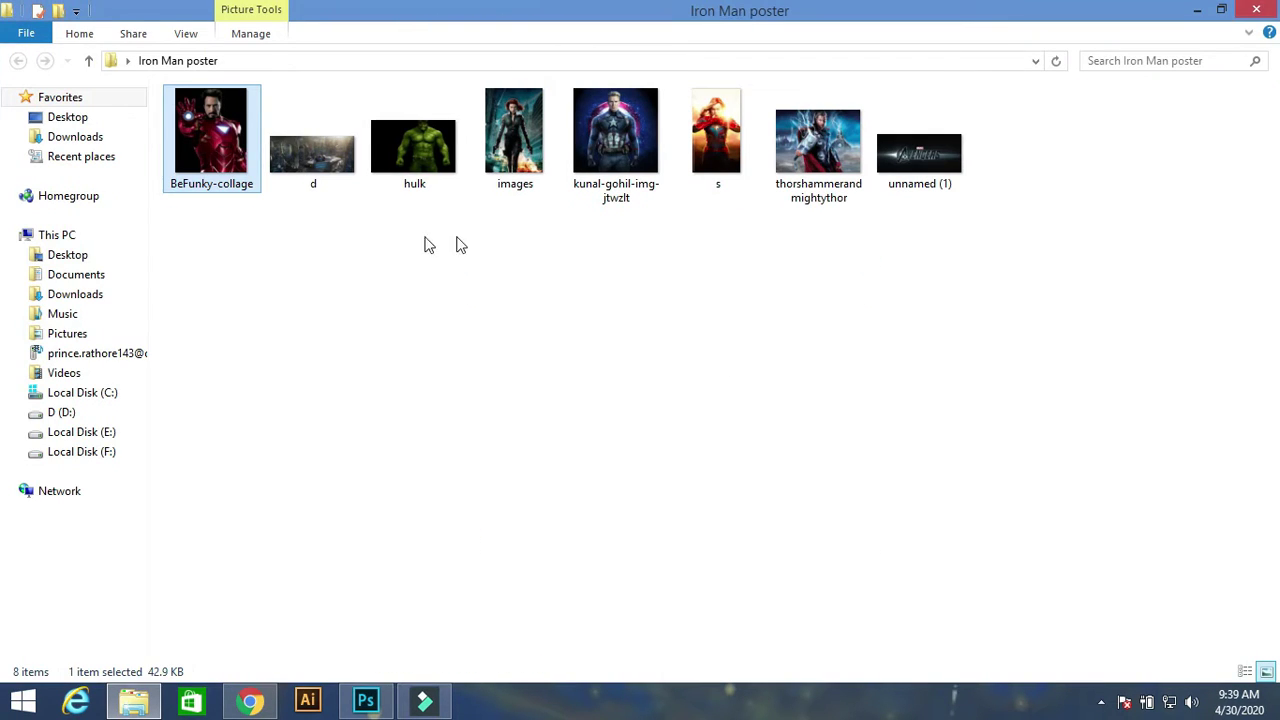
# Look over the hero images and preview the Avengers logo unnamed (1).
pyautogui.click(229, 160)
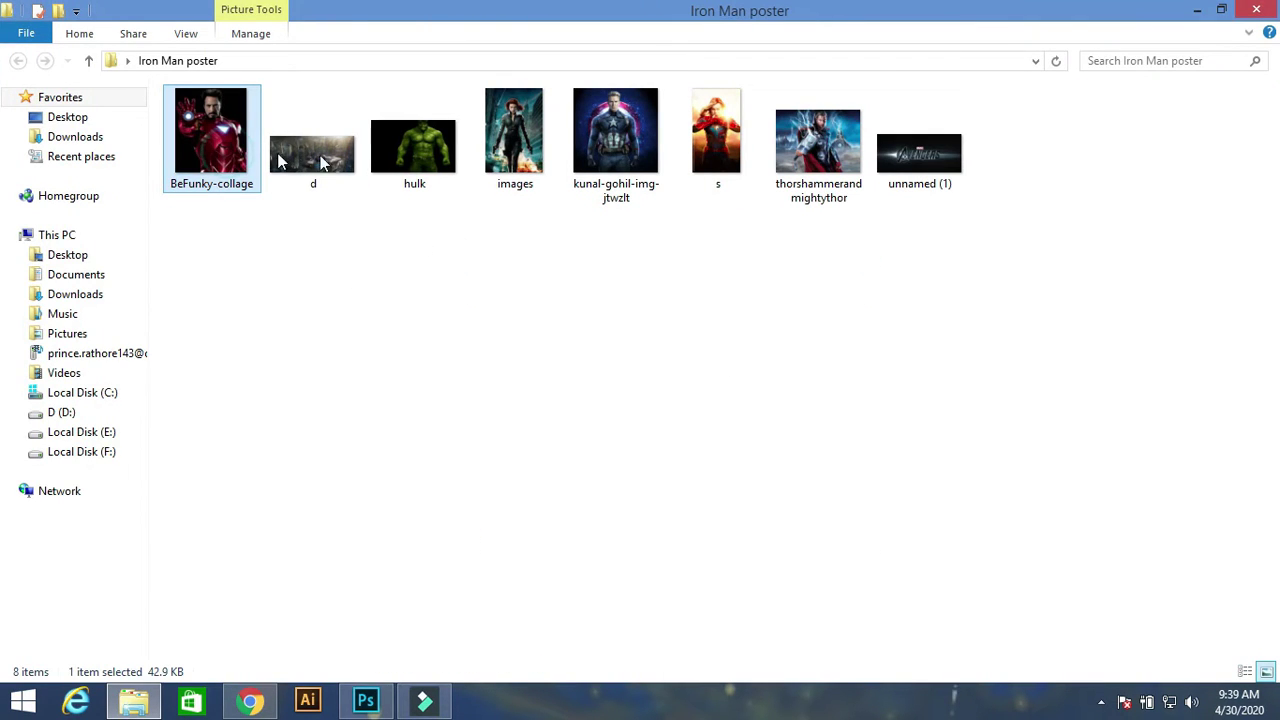
pyautogui.click(405, 145)
pyautogui.click(636, 148)
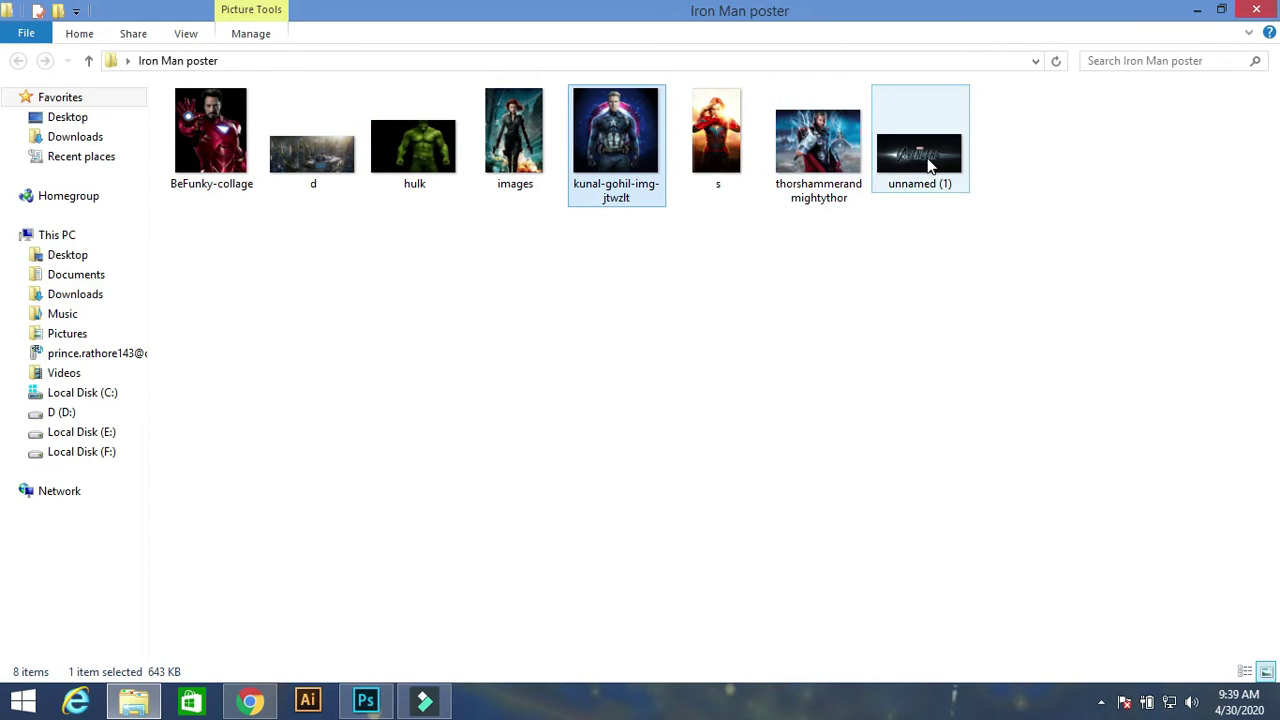
pyautogui.doubleClick(885, 167)
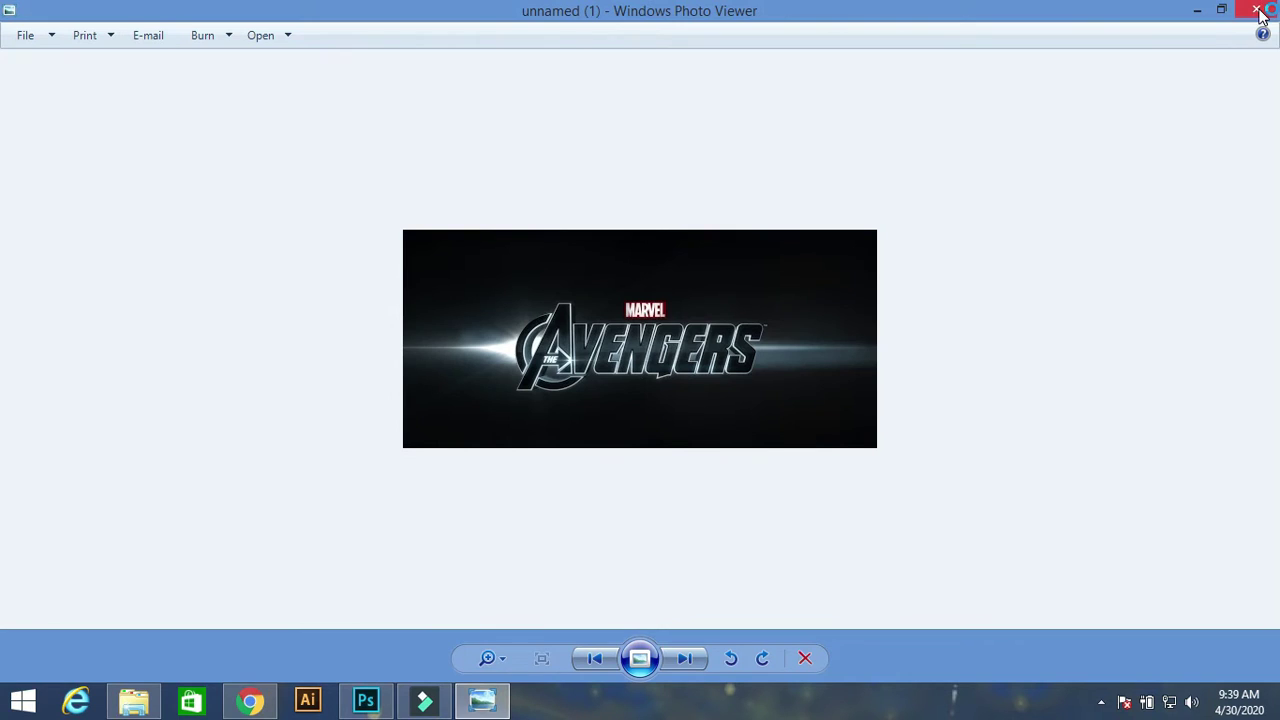
pyautogui.click(1257, 10)
pyautogui.click(800, 372)
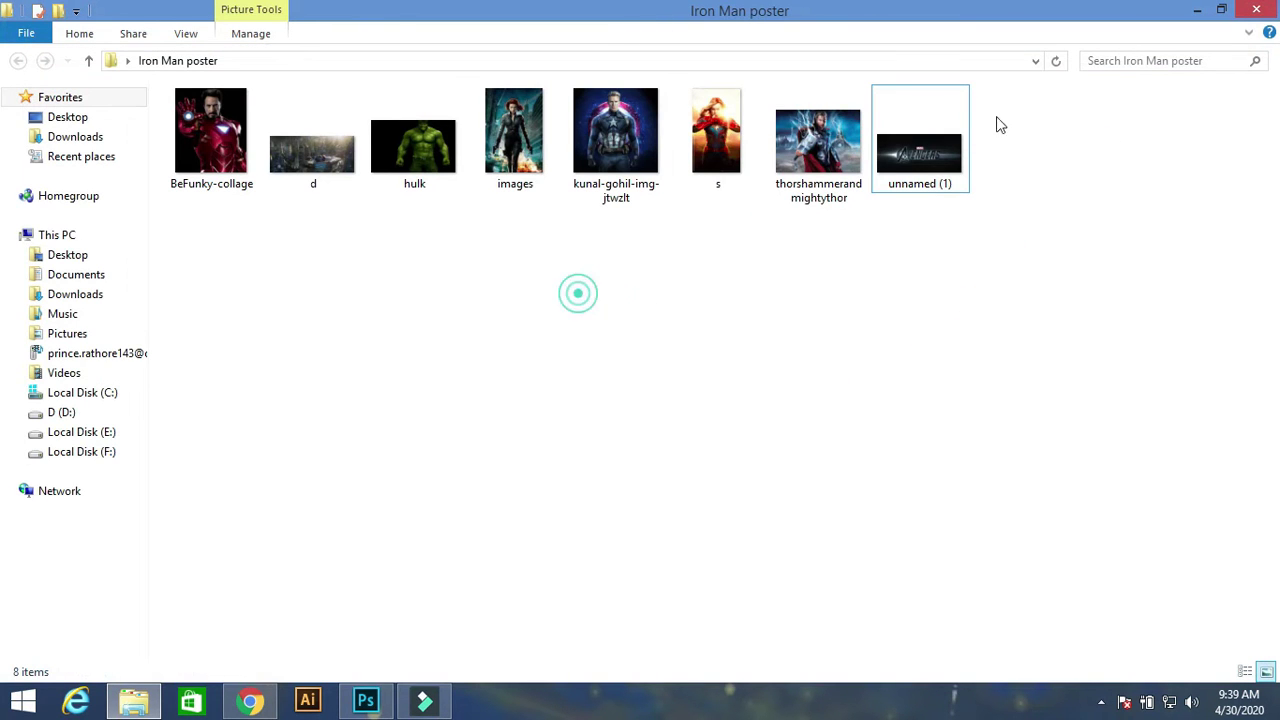
pyautogui.click(558, 367)
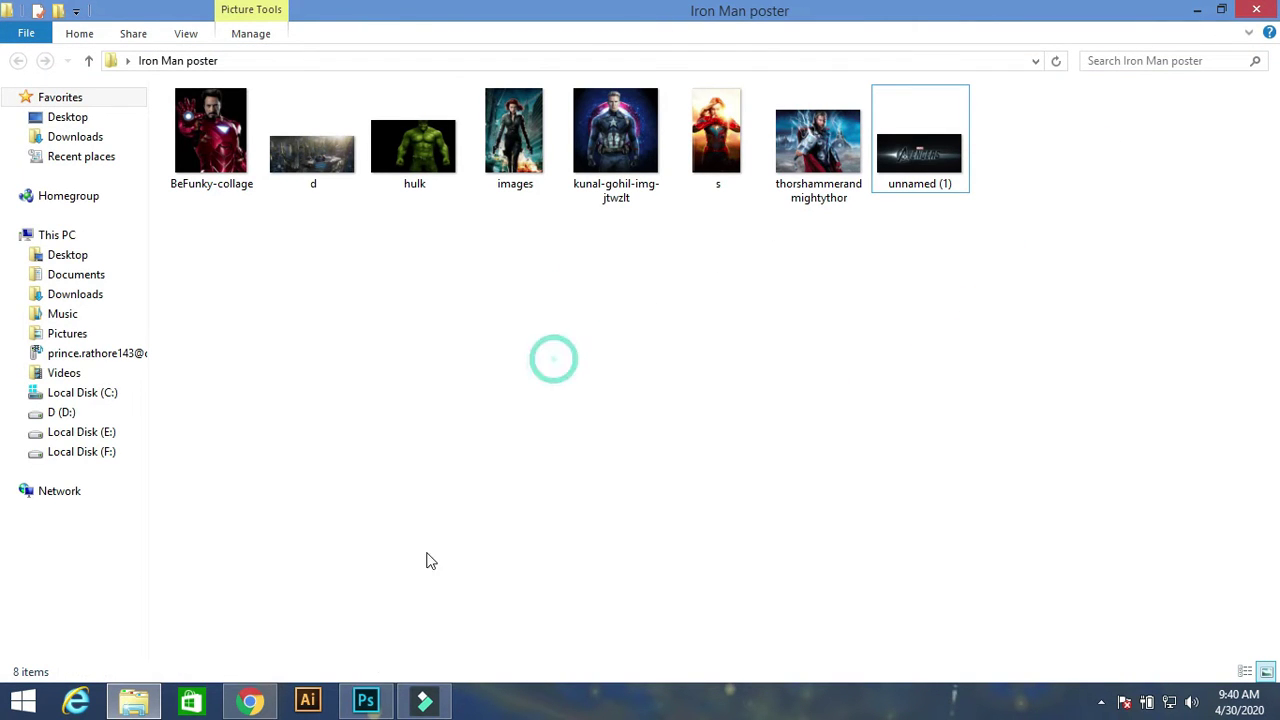
pyautogui.click(368, 703)
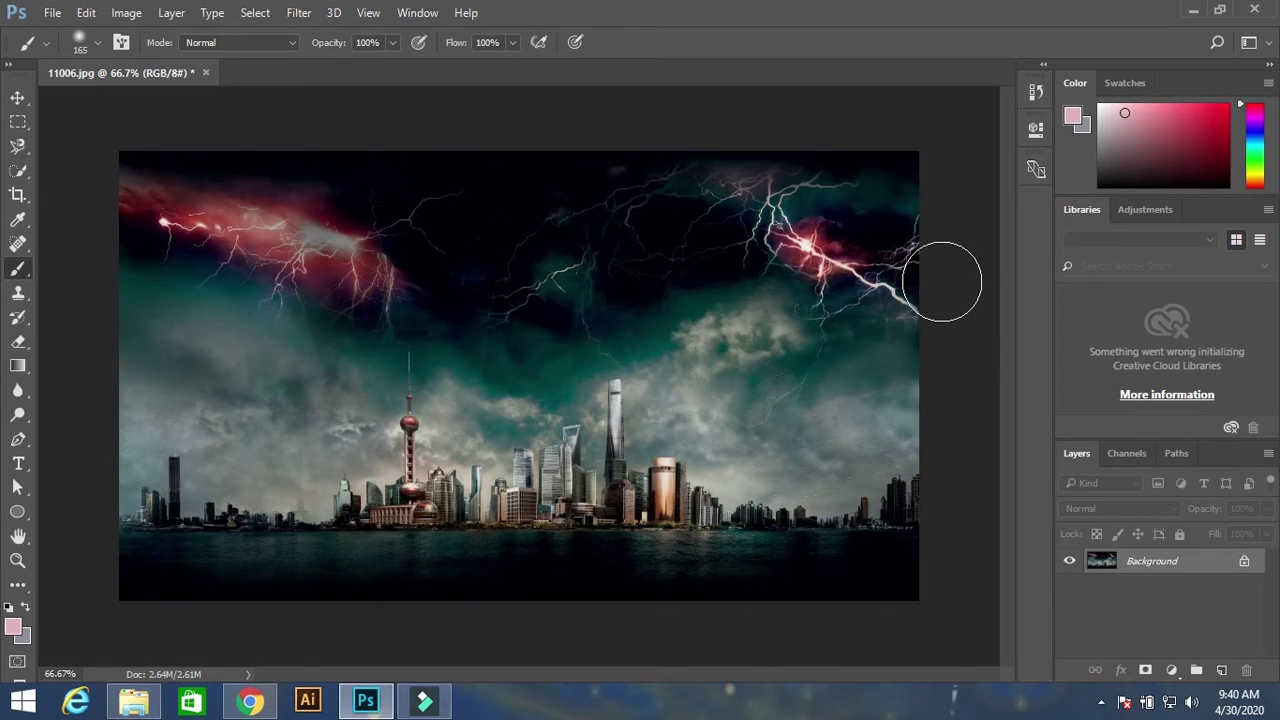
# Close 11006.jpg without saving and reopen it by dragging it from the desktop into Photoshop.
pyautogui.hotkey('alt', 'Tab')
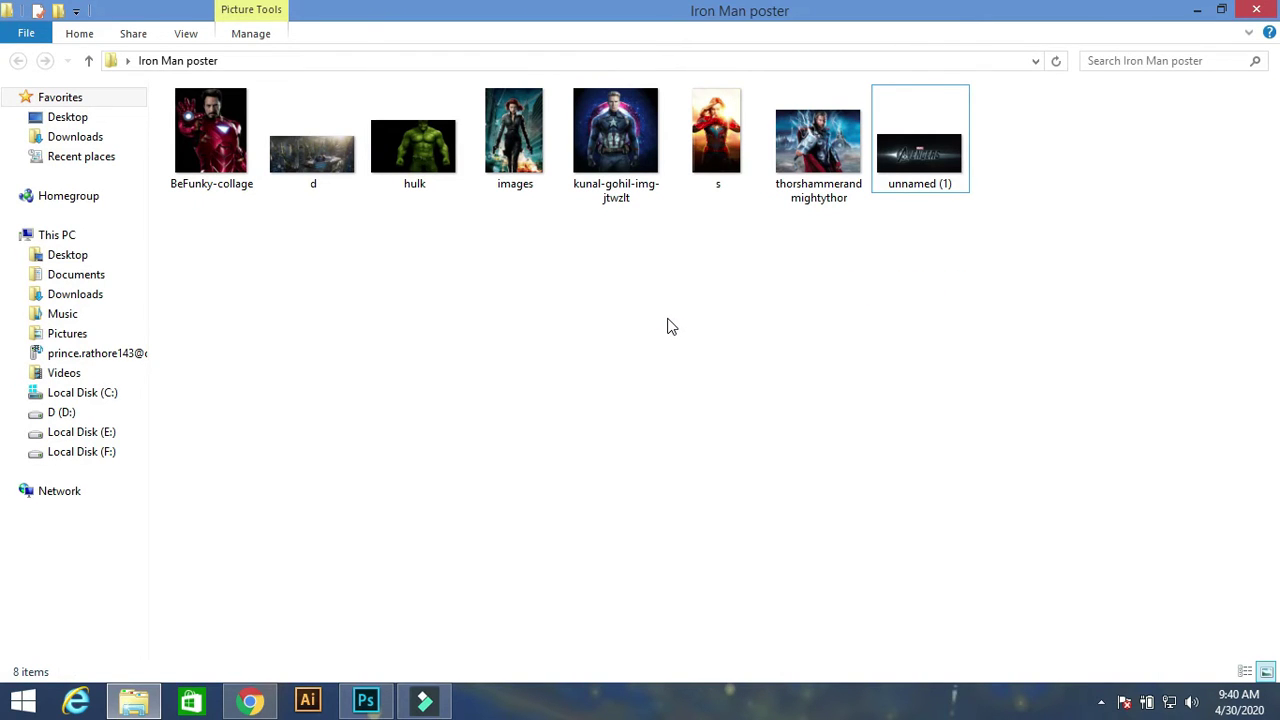
pyautogui.hotkey('alt', 'Tab')
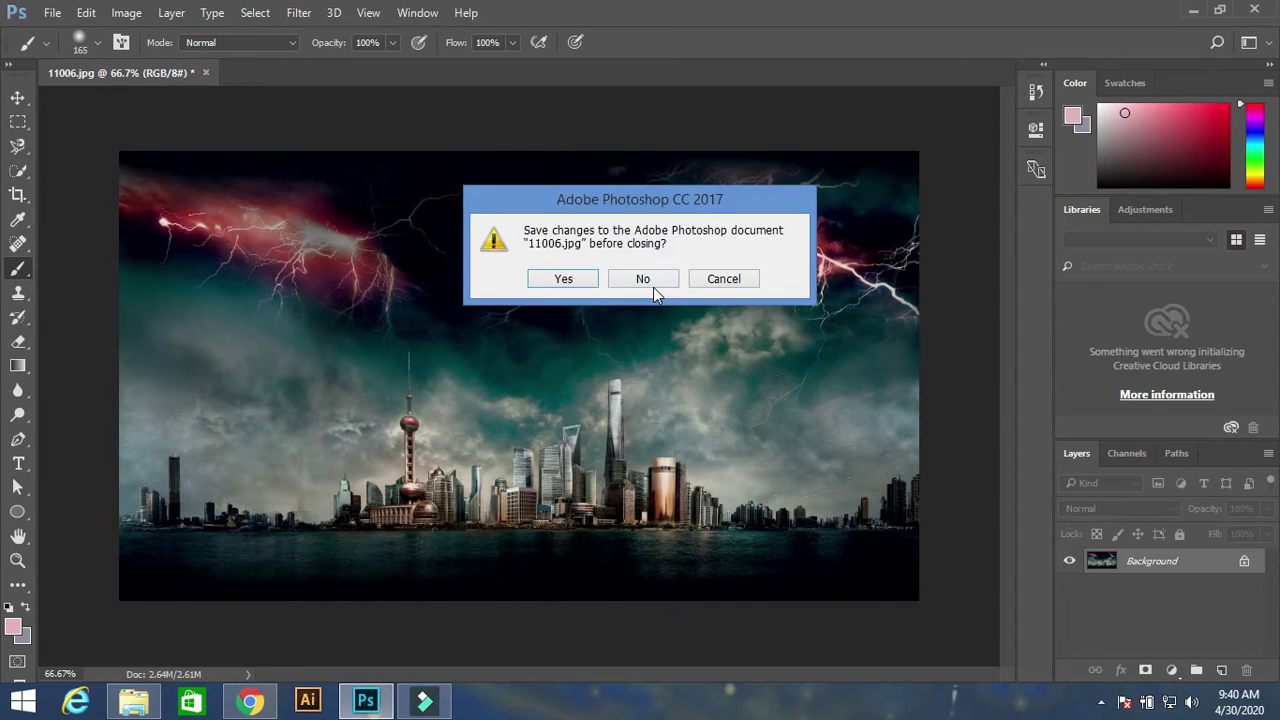
pyautogui.click(653, 287)
pyautogui.press('super+d')
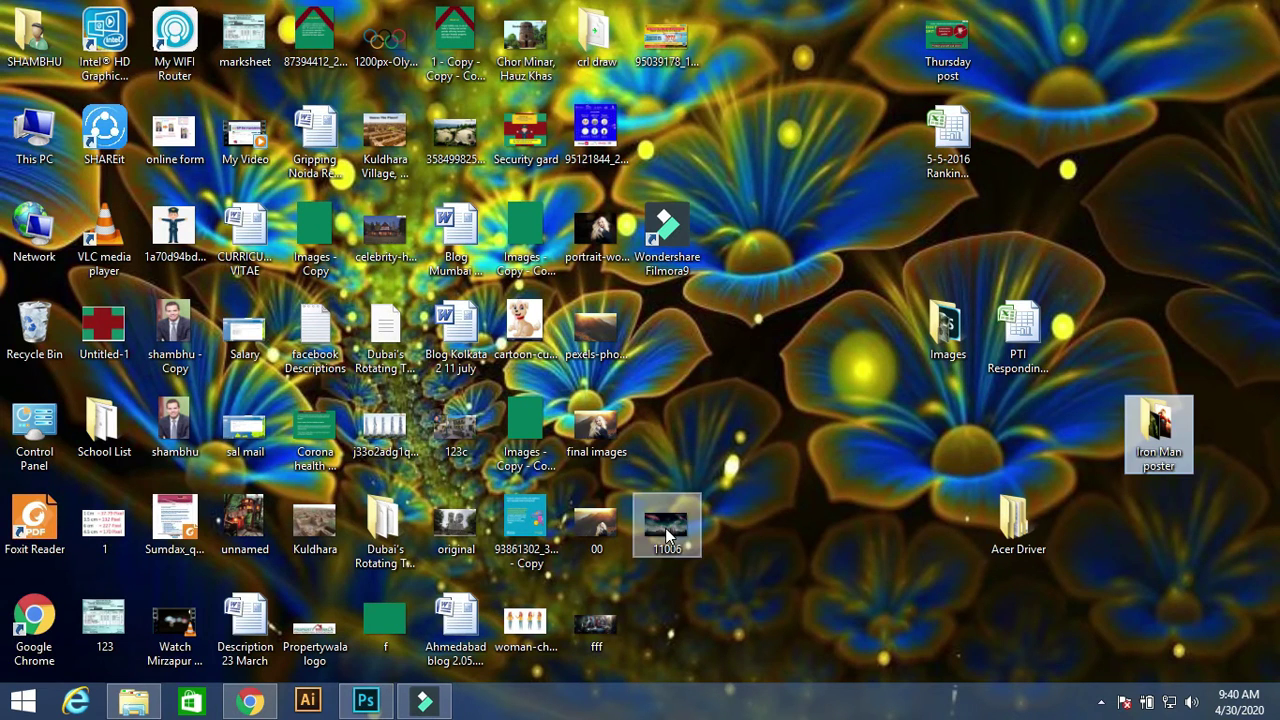
pyautogui.click(365, 702)
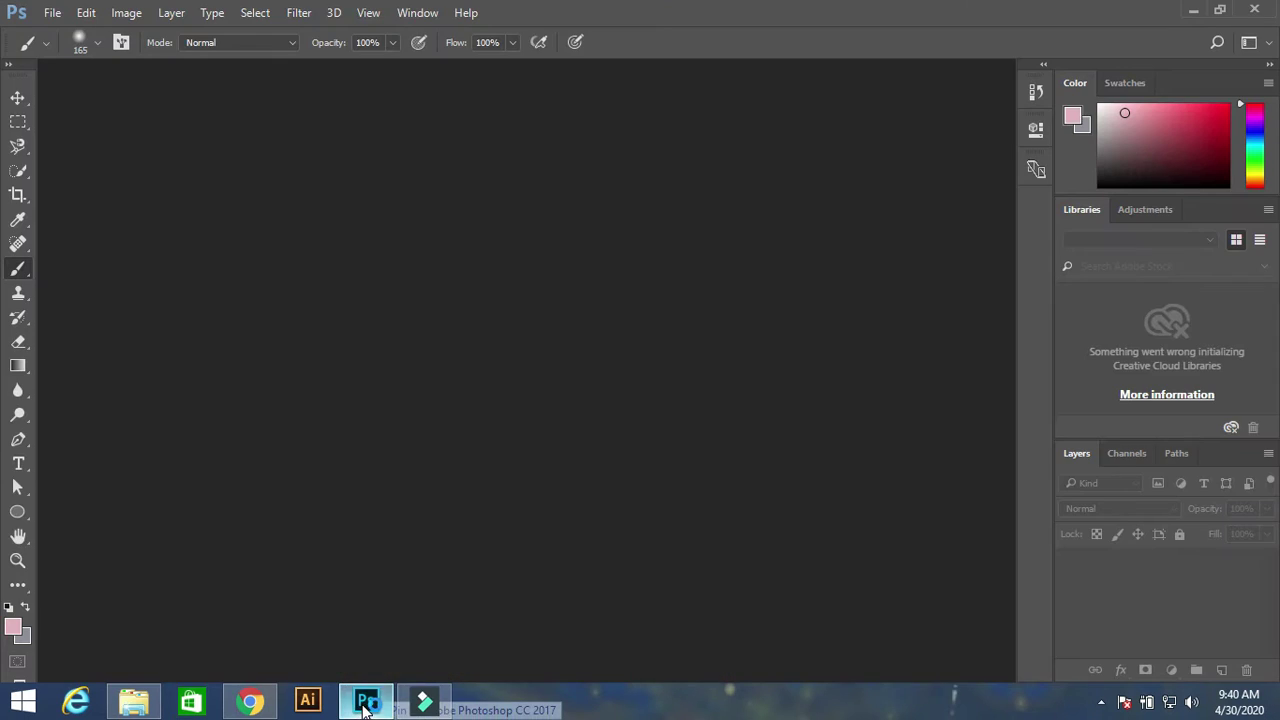
pyautogui.moveTo(365, 705); pyautogui.dragTo(417, 316)
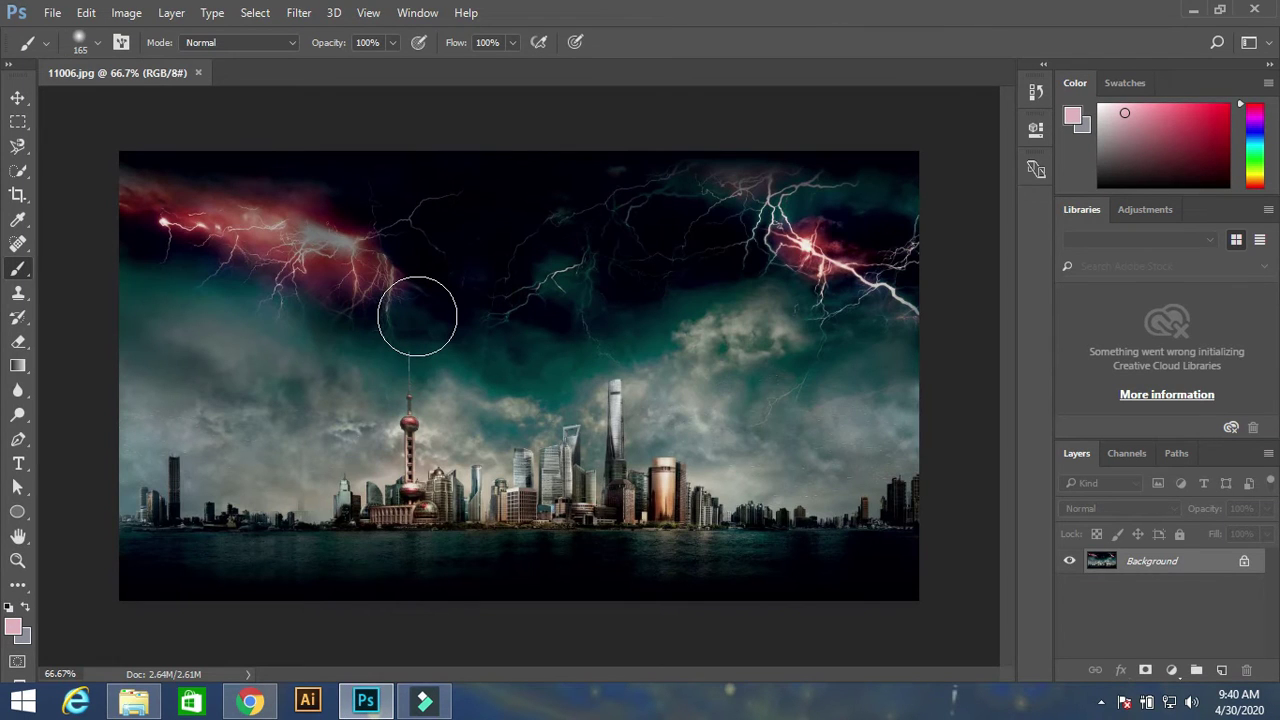
pyautogui.click(128, 703)
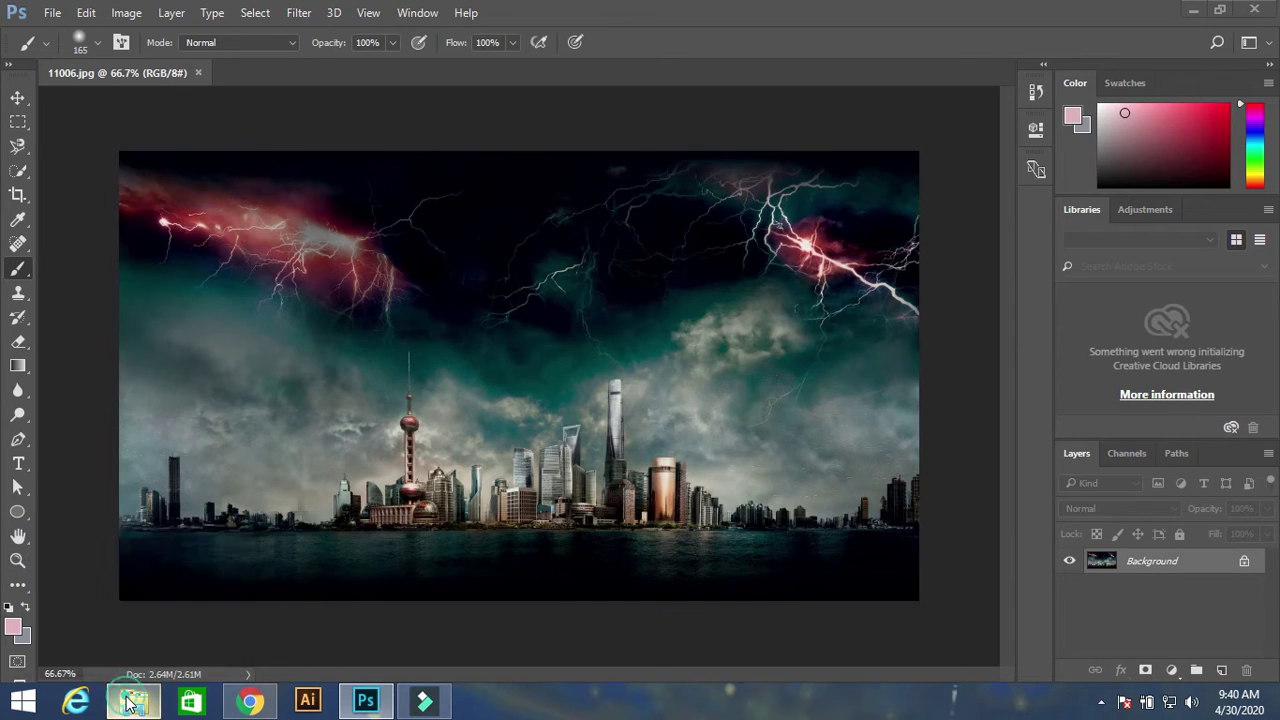
# Place the BeFunky-collage Iron Man image over the sky, scaled to about 150% and shifted left.
pyautogui.click(316, 280)
pyautogui.moveTo(210, 131)
pyautogui.mouseDown()
pyautogui.moveTo(243, 490)
pyautogui.moveTo(237, 606)
pyautogui.moveTo(200, 695)
pyautogui.moveTo(168, 703)
pyautogui.moveTo(368, 700)
pyautogui.moveTo(399, 511)
pyautogui.mouseUp()
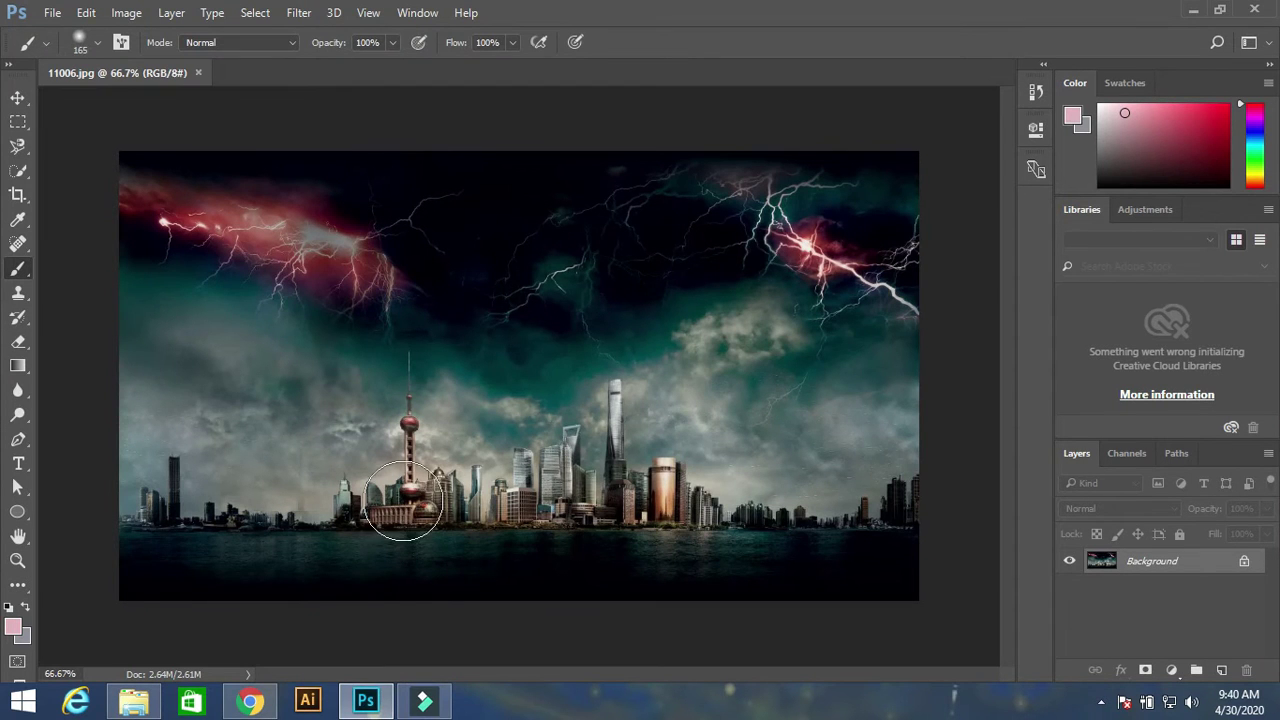
pyautogui.moveTo(542, 309); pyautogui.dragTo(557, 180)
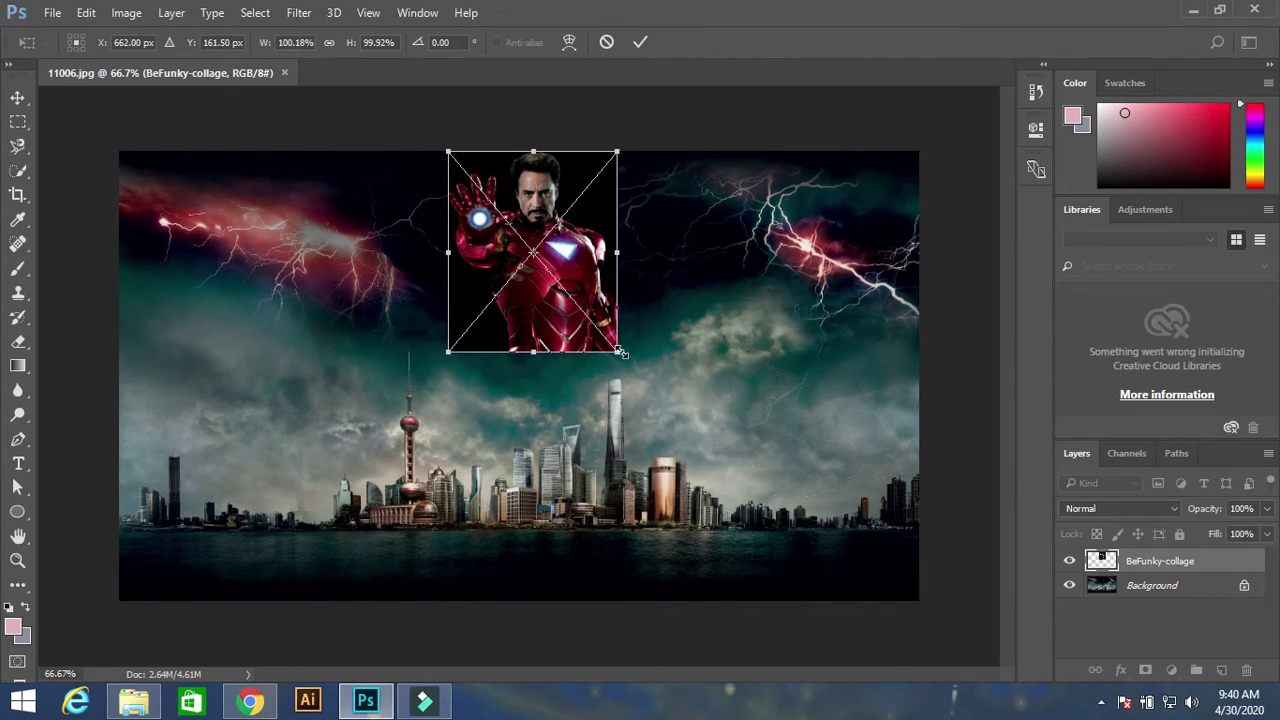
pyautogui.moveTo(618, 350); pyautogui.dragTo(659, 490)
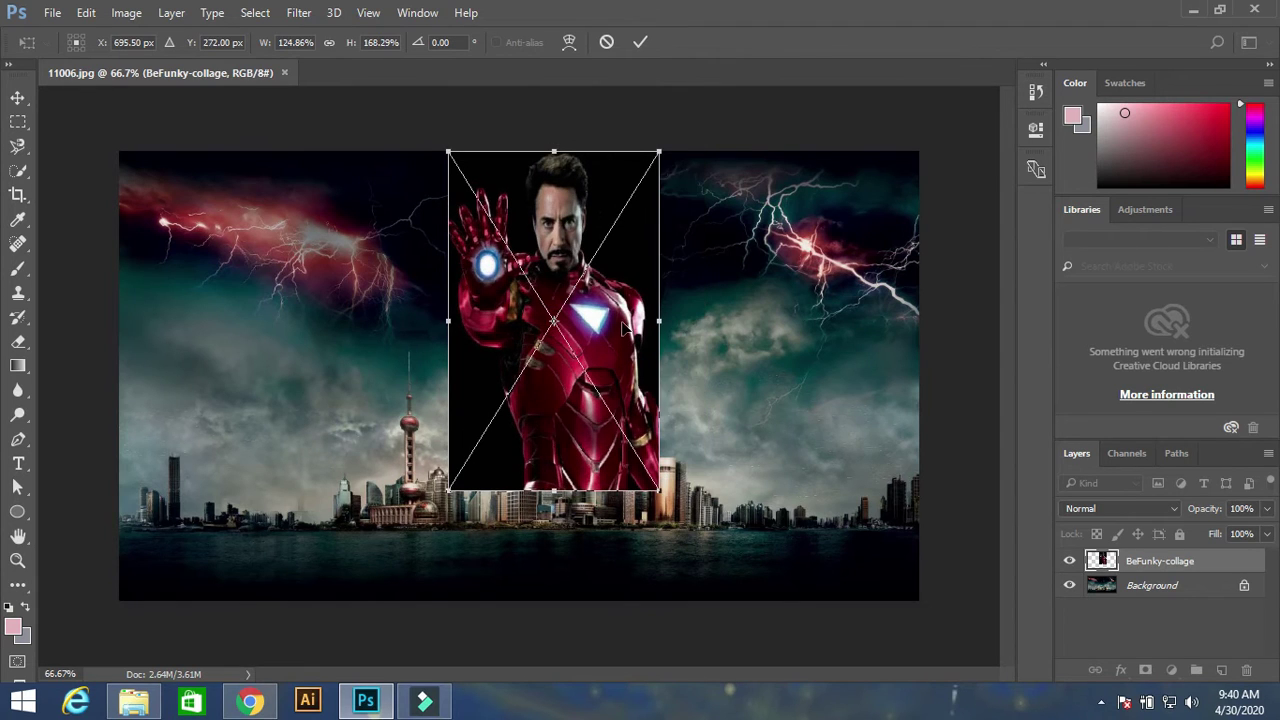
pyautogui.hotkey('ctrl', 'z')
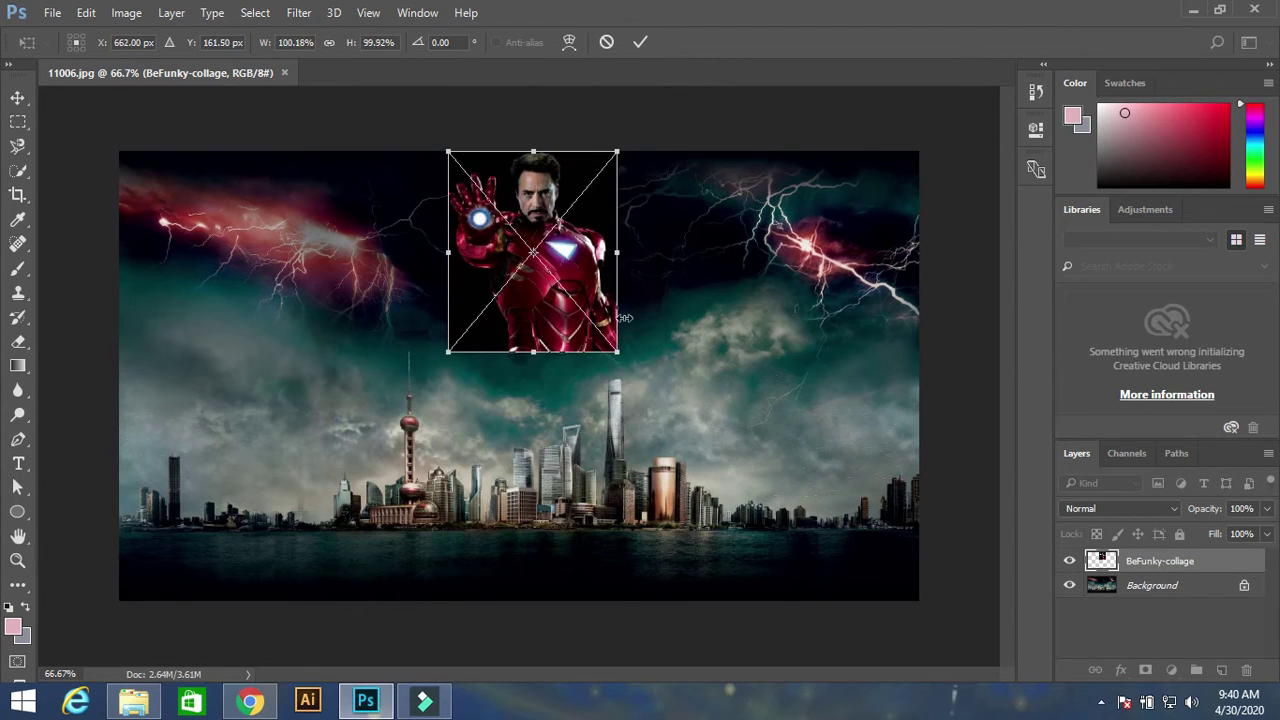
pyautogui.moveTo(618, 353); pyautogui.dragTo(682, 467)
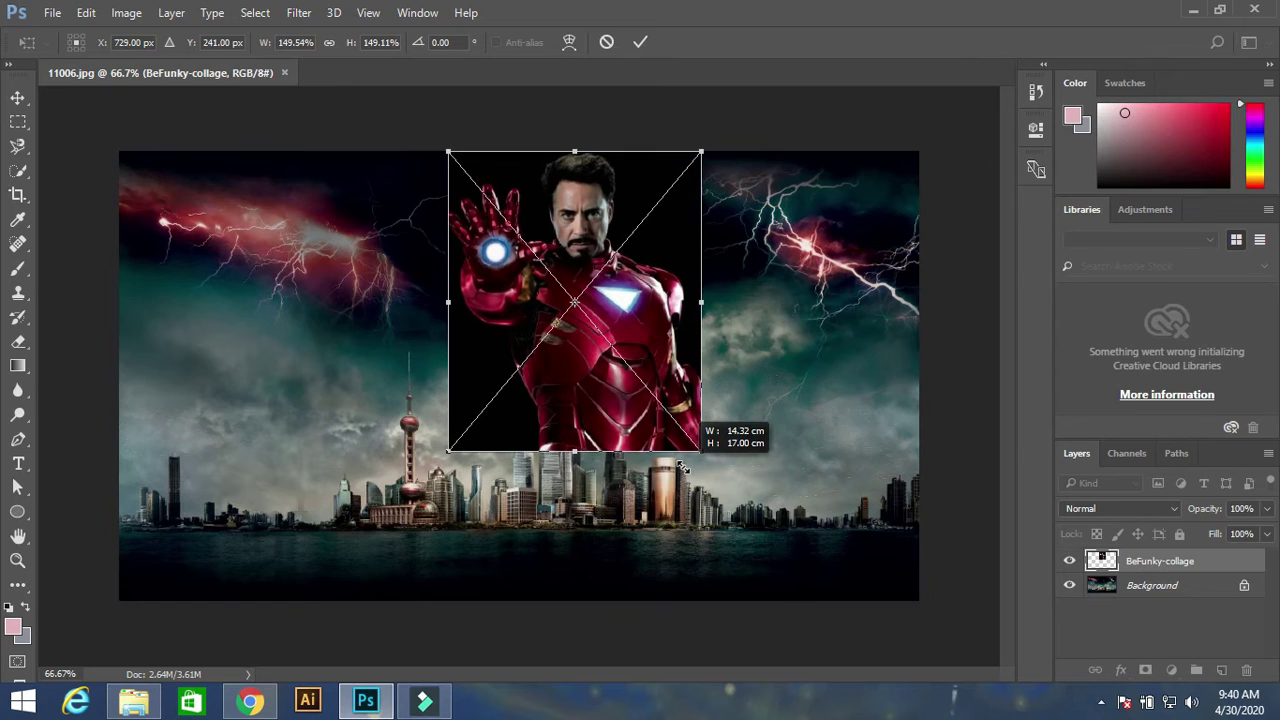
pyautogui.moveTo(667, 325); pyautogui.dragTo(586, 328)
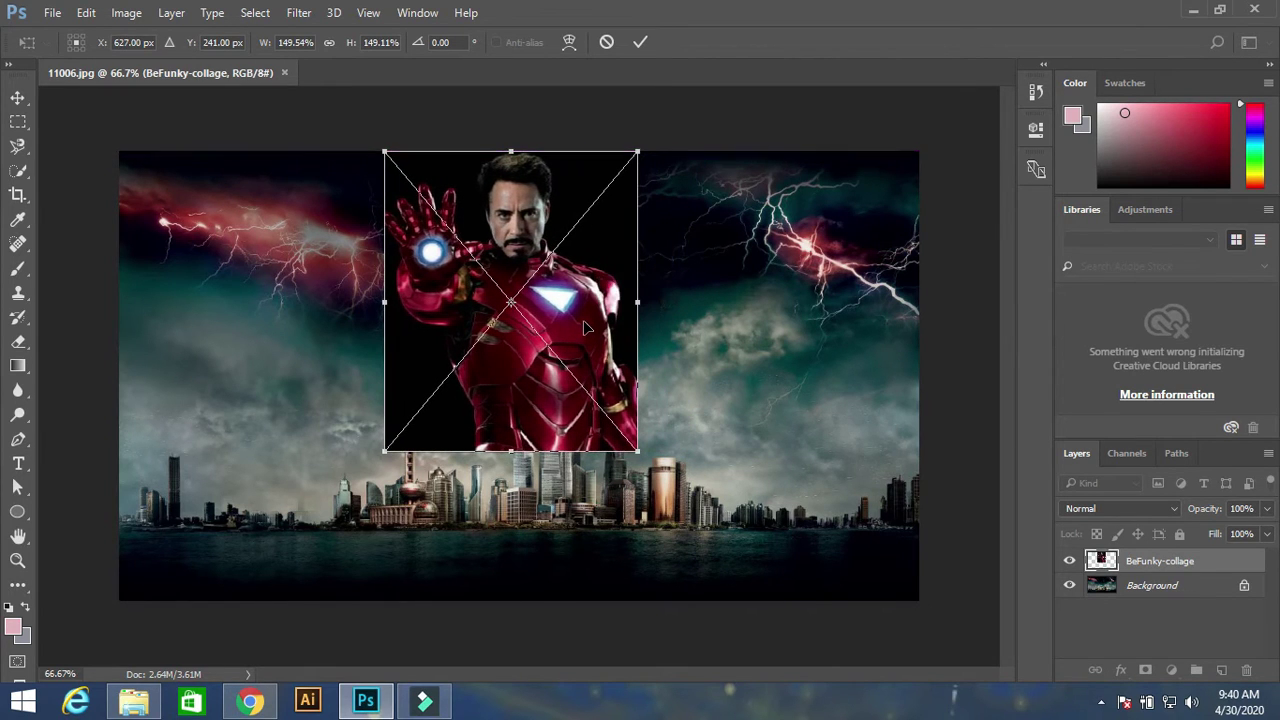
pyautogui.press('Return')
pyautogui.press('b')
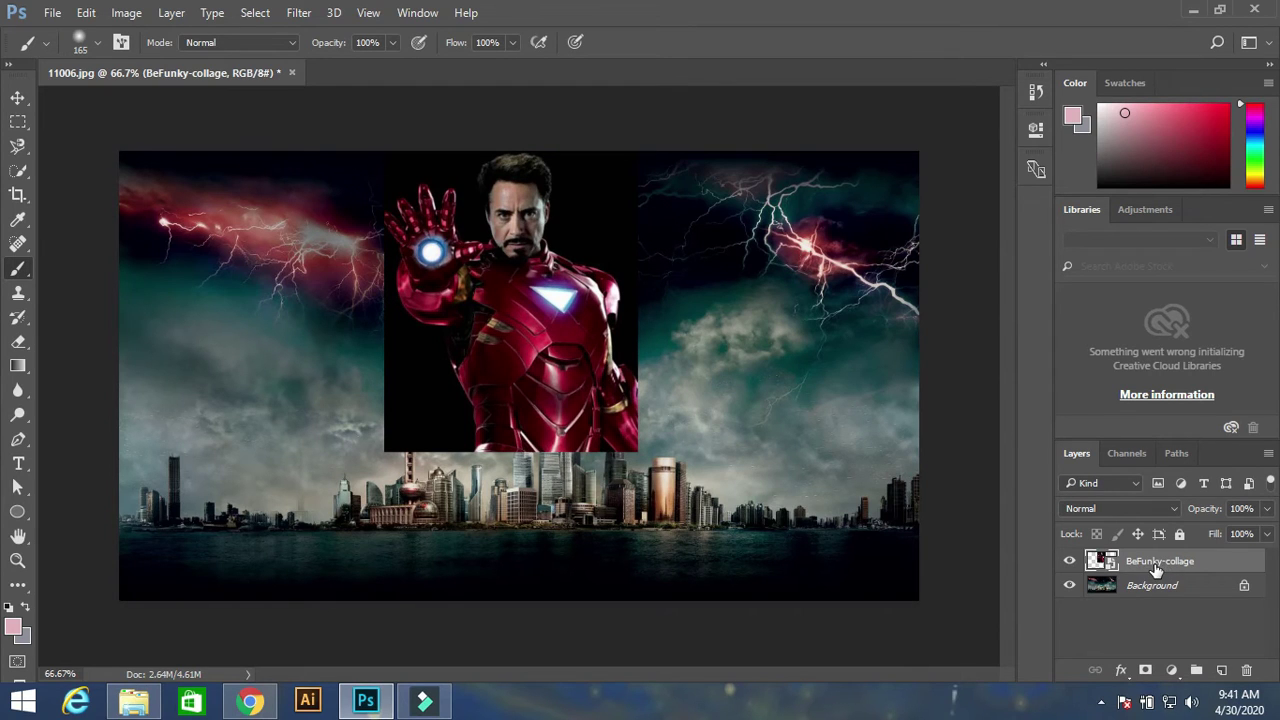
# Add a layer mask to BeFunky-collage and paint black over the dark strips beside Iron Man.
pyautogui.click(1155, 568)
pyautogui.click(1146, 671)
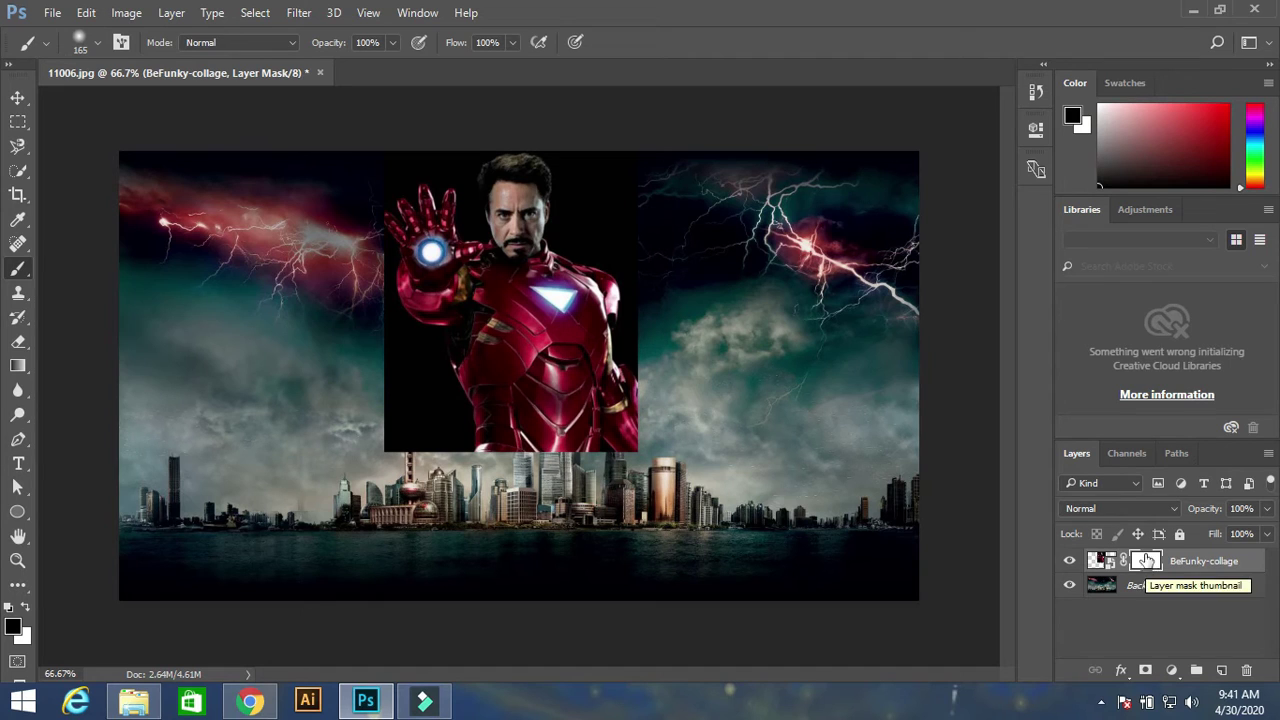
pyautogui.moveTo(628, 183); pyautogui.dragTo(629, 422)
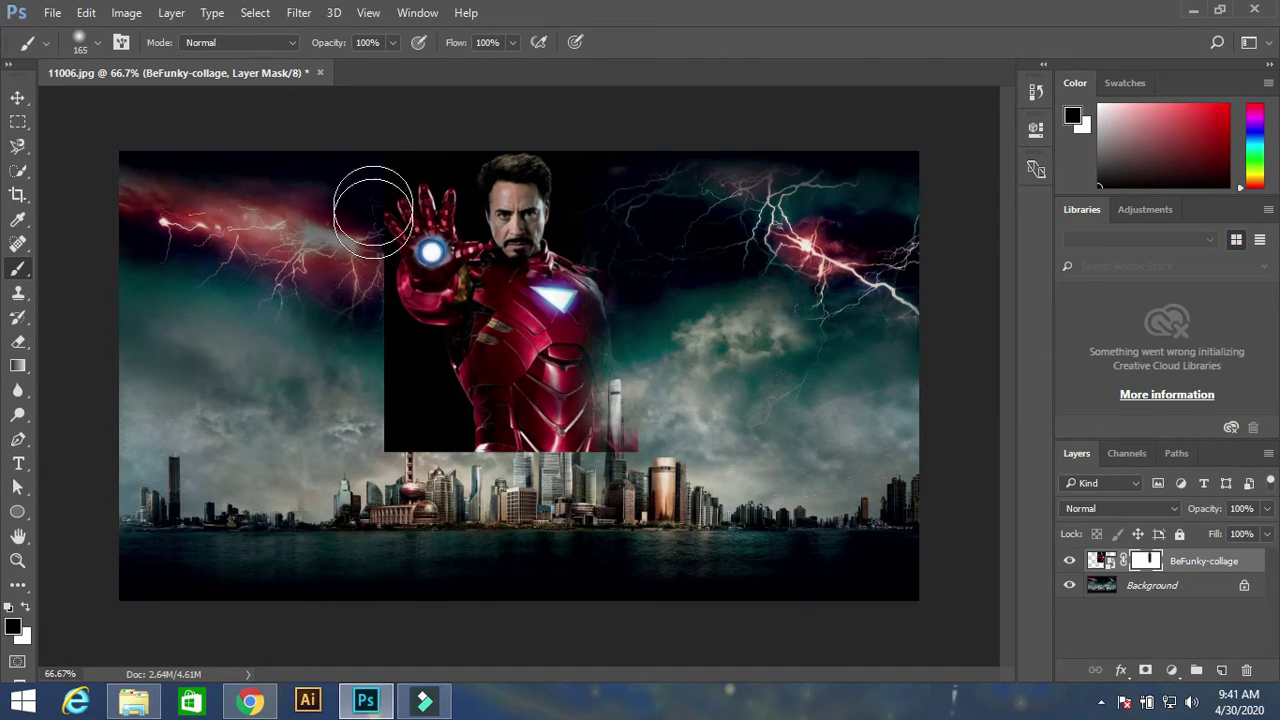
pyautogui.moveTo(373, 149); pyautogui.dragTo(371, 468)
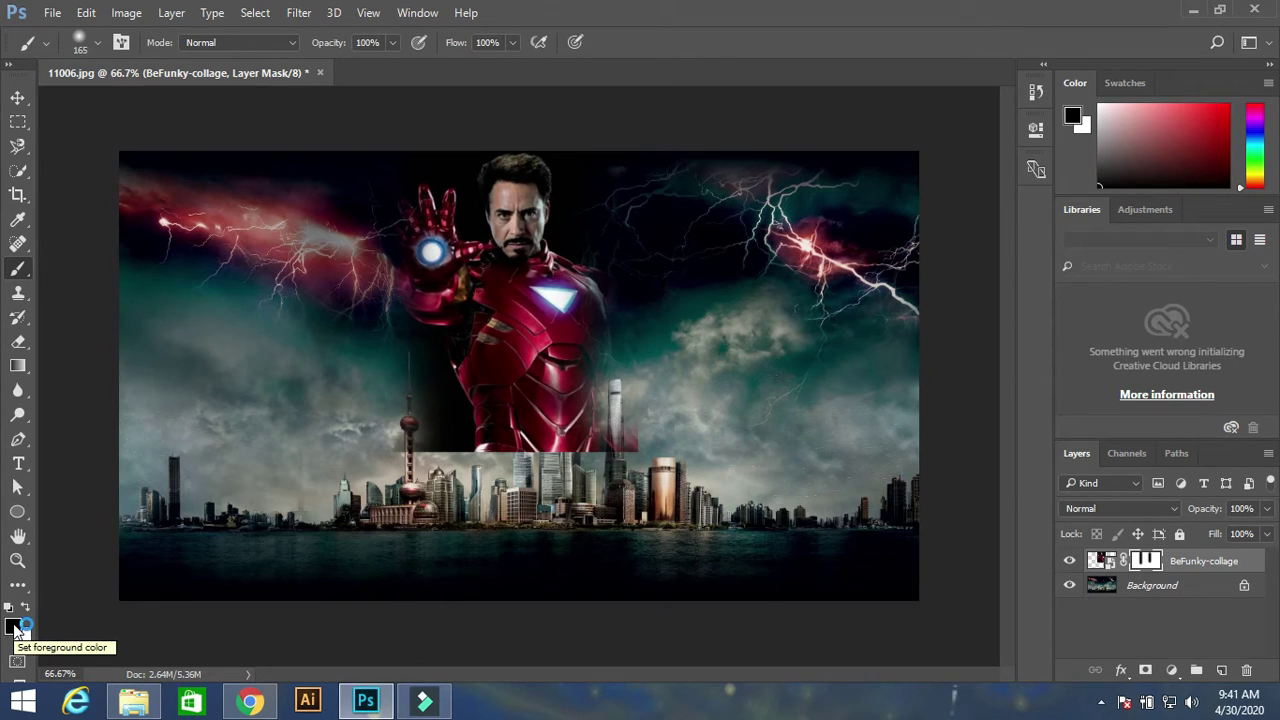
# Refine the Iron Man mask, restoring areas with white and hiding remaining dark bands with black.
pyautogui.press('x')
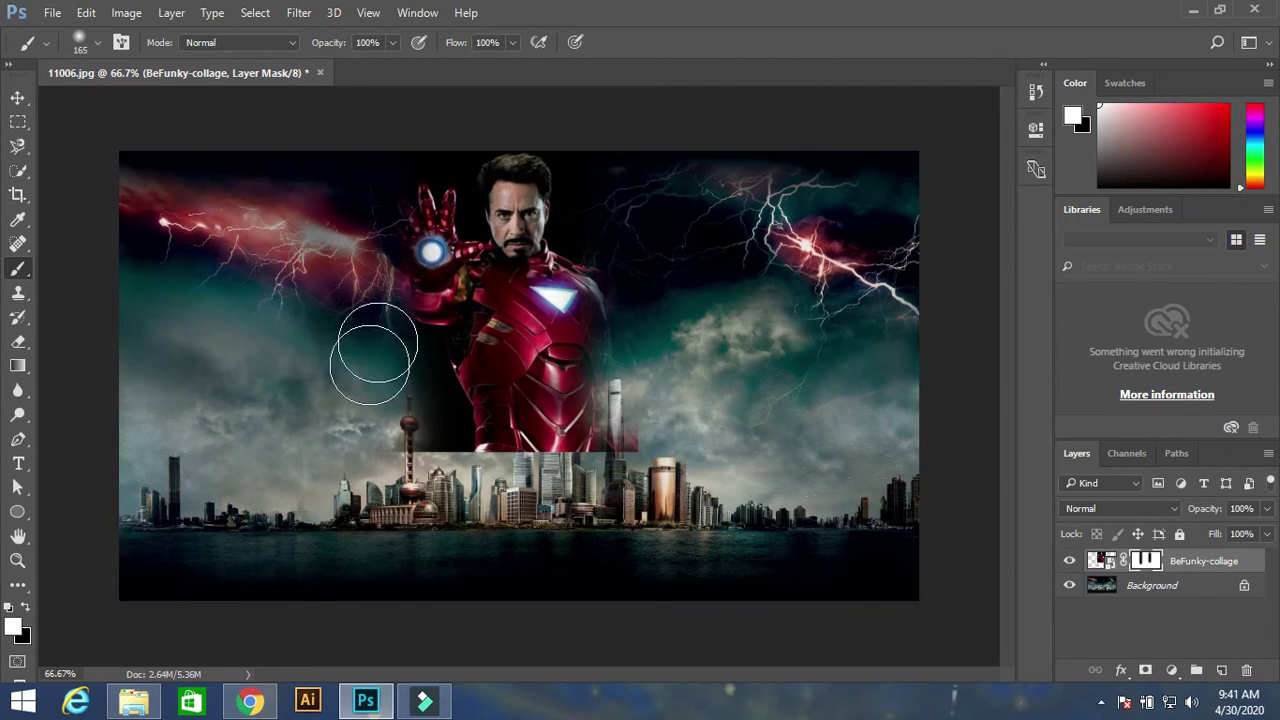
pyautogui.moveTo(397, 185); pyautogui.dragTo(398, 490)
pyautogui.moveTo(608, 186)
pyautogui.mouseDown()
pyautogui.moveTo(582, 452)
pyautogui.moveTo(628, 253)
pyautogui.mouseUp()
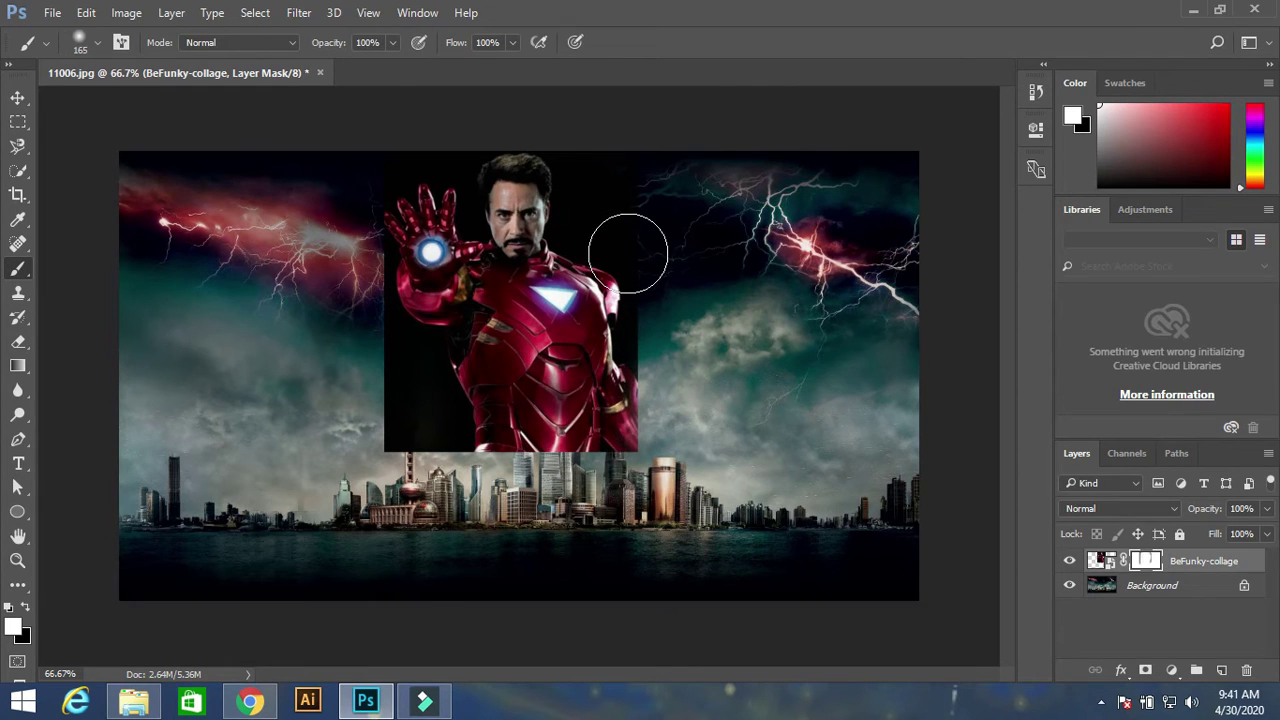
pyautogui.press('x')
pyautogui.moveTo(374, 160)
pyautogui.mouseDown()
pyautogui.moveTo(362, 408)
pyautogui.moveTo(371, 286)
pyautogui.mouseUp()
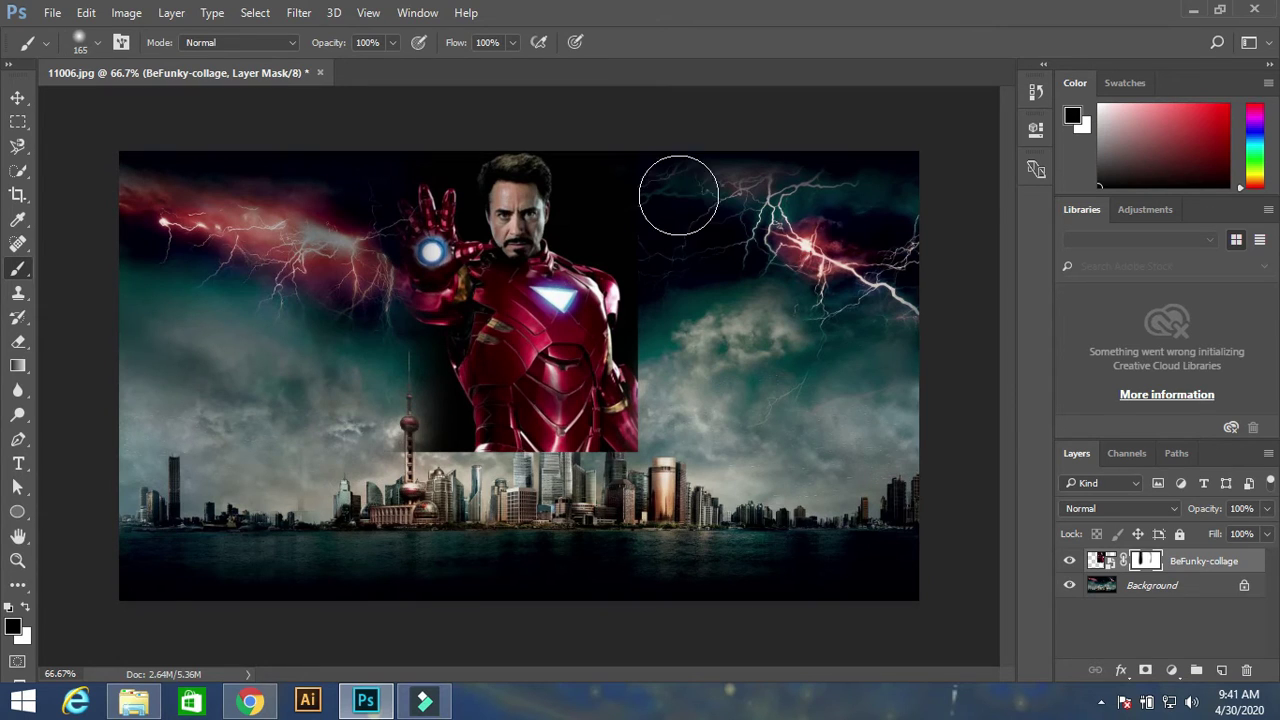
pyautogui.moveTo(655, 162)
pyautogui.mouseDown()
pyautogui.moveTo(648, 450)
pyautogui.moveTo(663, 210)
pyautogui.moveTo(674, 214)
pyautogui.mouseUp()
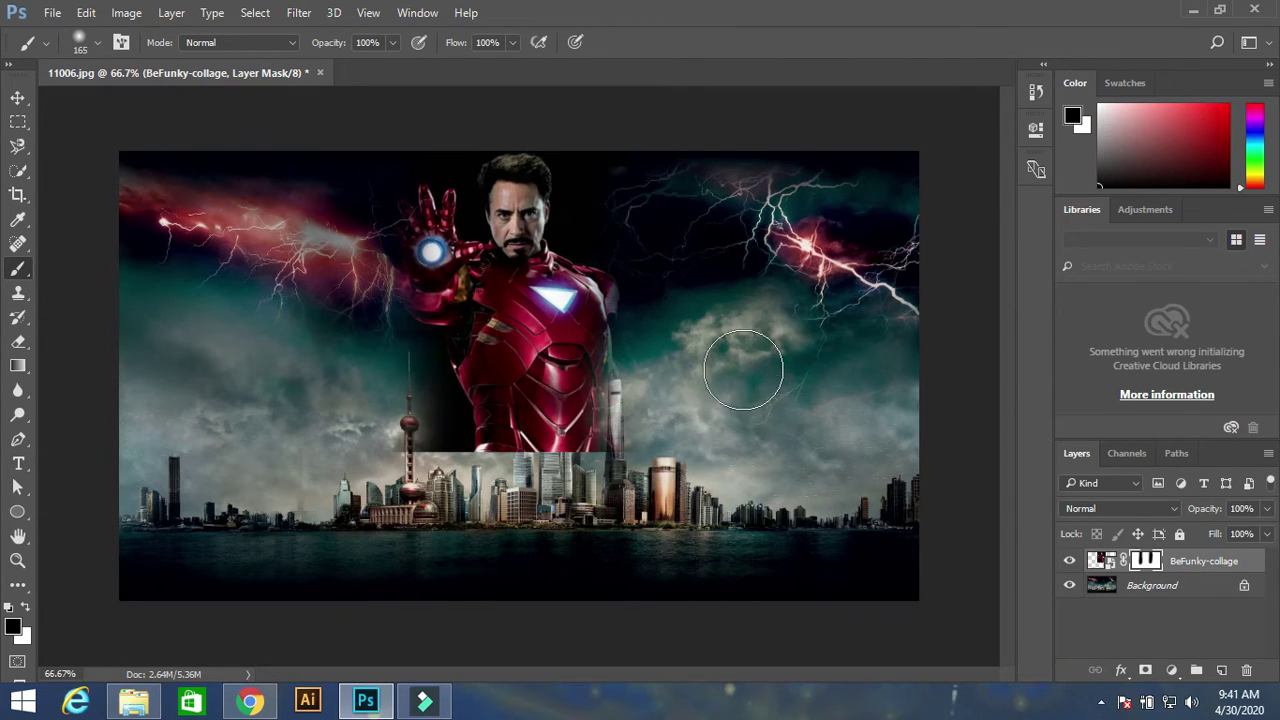
pyautogui.click(133, 700)
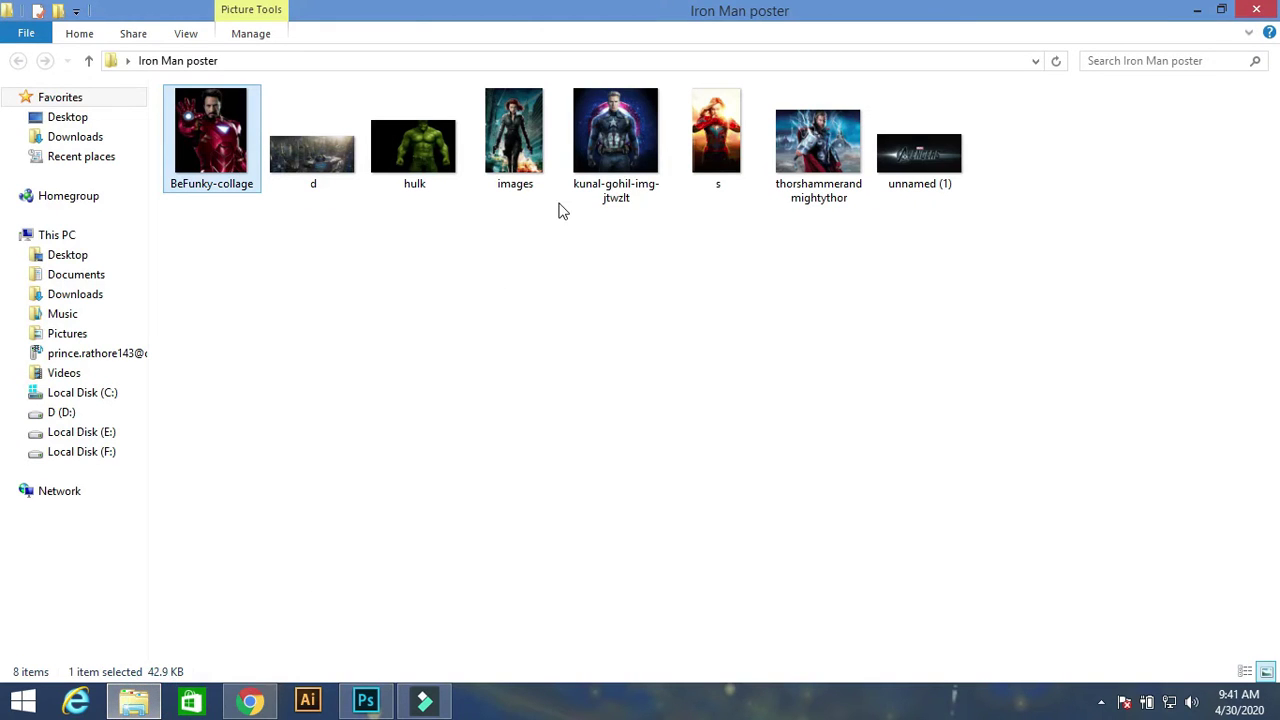
# Drop the kunal-gohil-img-jtwzlt Captain America image beside Iron Man, scaled to about 32%.
pyautogui.moveTo(615, 120)
pyautogui.mouseDown()
pyautogui.moveTo(380, 712)
pyautogui.moveTo(565, 380)
pyautogui.mouseUp()
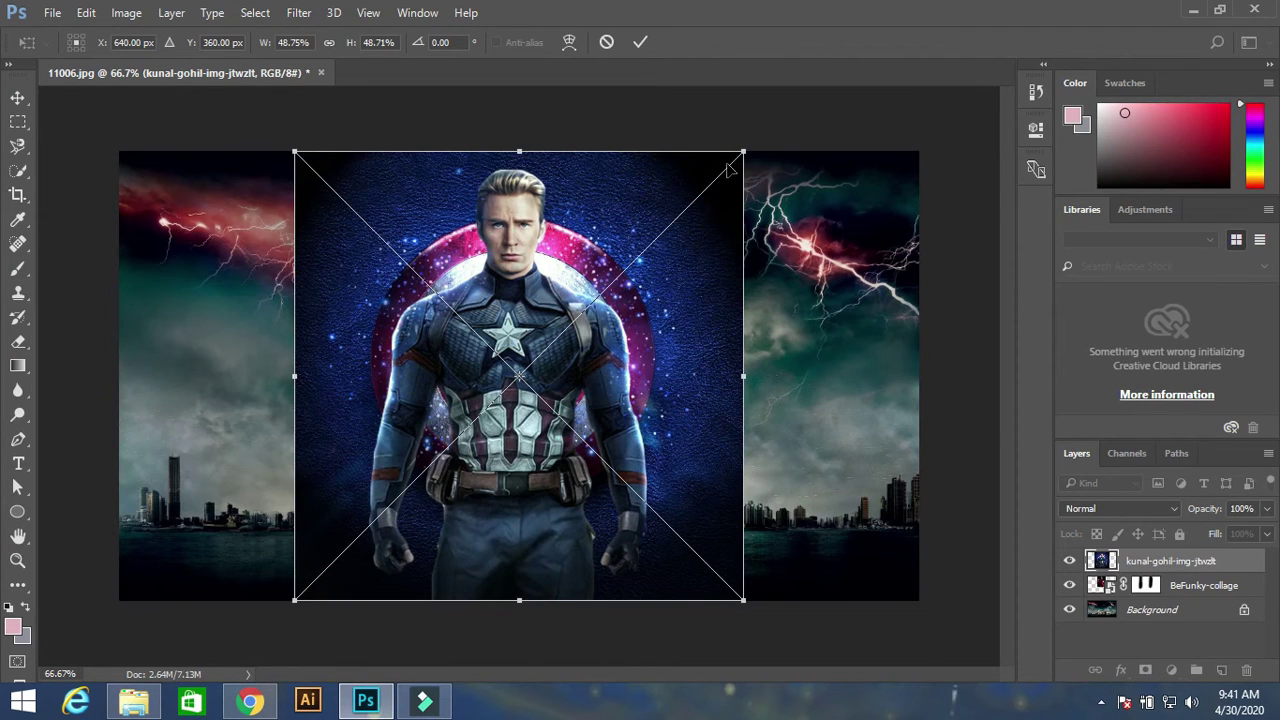
pyautogui.moveTo(745, 151); pyautogui.dragTo(577, 318)
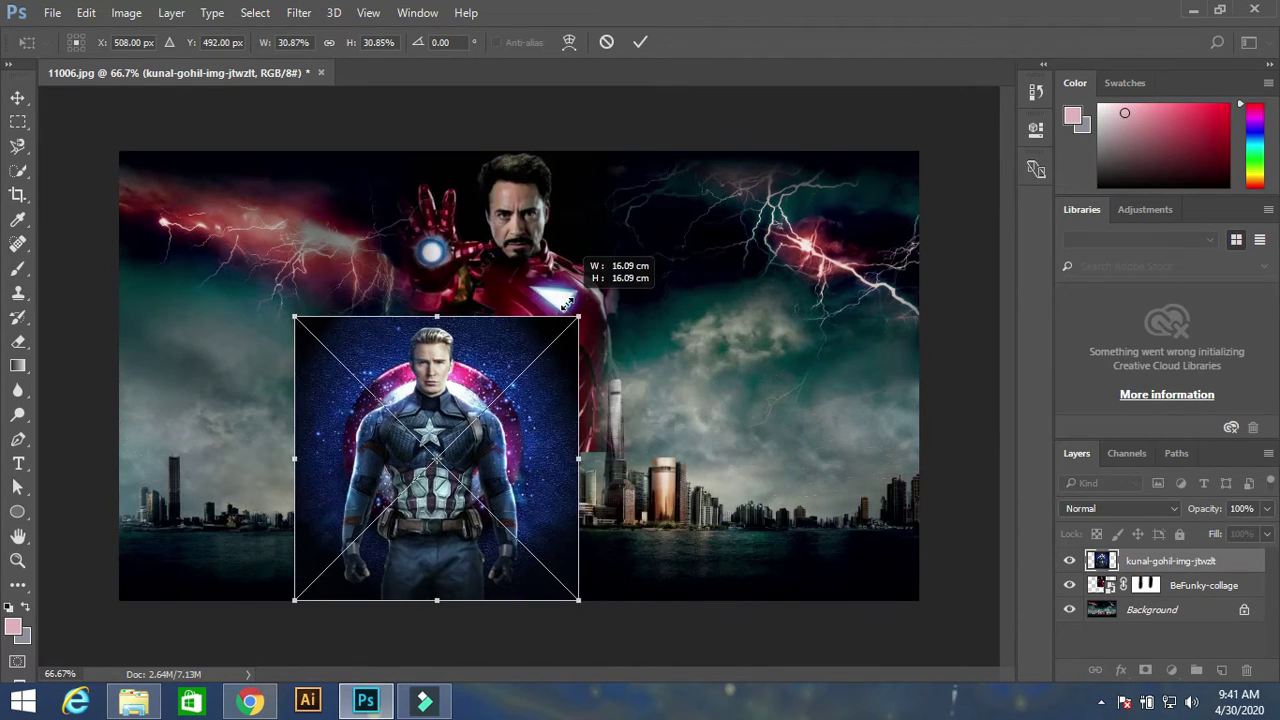
pyautogui.moveTo(438, 364)
pyautogui.mouseDown()
pyautogui.moveTo(686, 217)
pyautogui.moveTo(674, 208)
pyautogui.mouseUp()
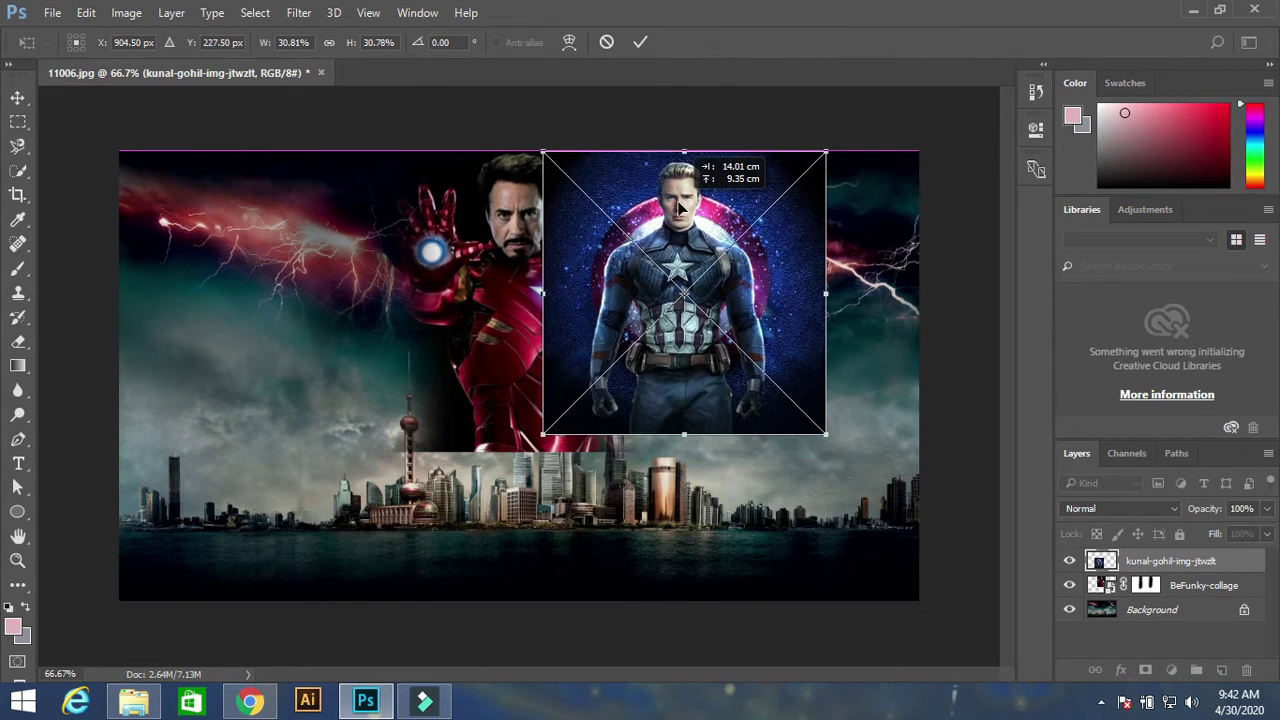
pyautogui.moveTo(826, 435); pyautogui.dragTo(841, 449)
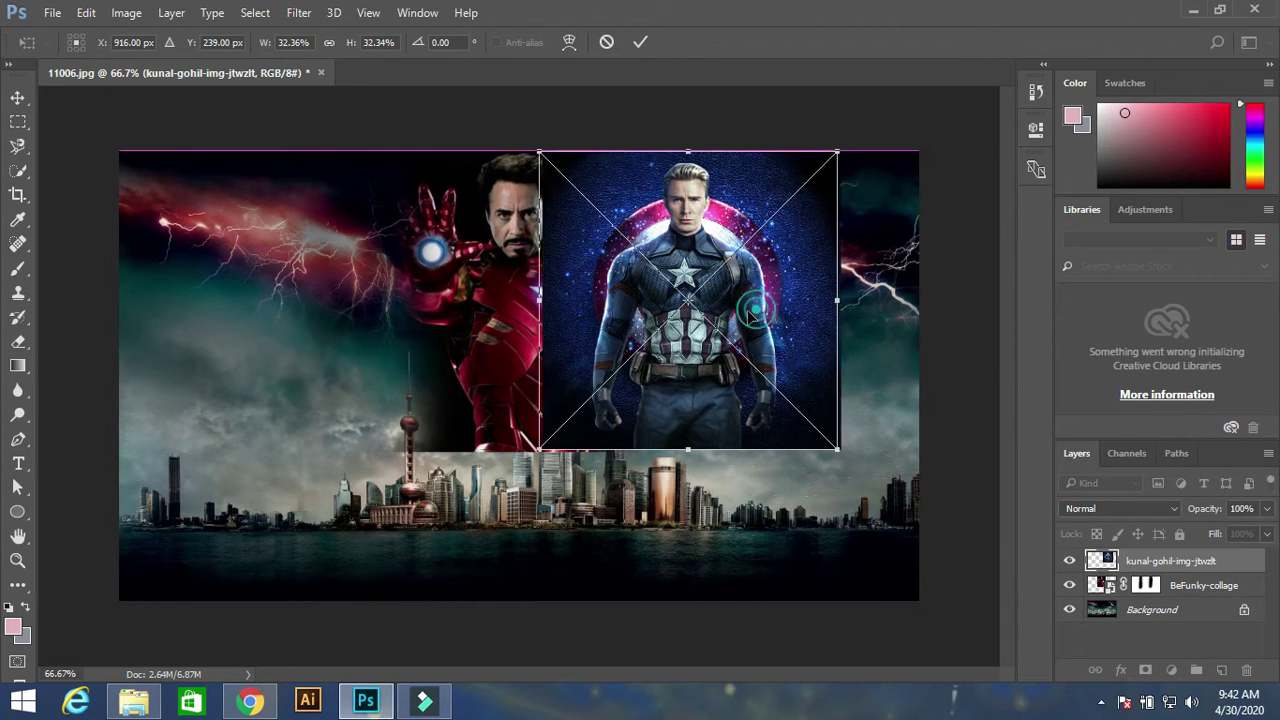
pyautogui.moveTo(746, 316); pyautogui.dragTo(735, 319)
# Commit Captain America's transform and mask his backdrop black to reveal the lightning and Iron Man.
pyautogui.press('Return')
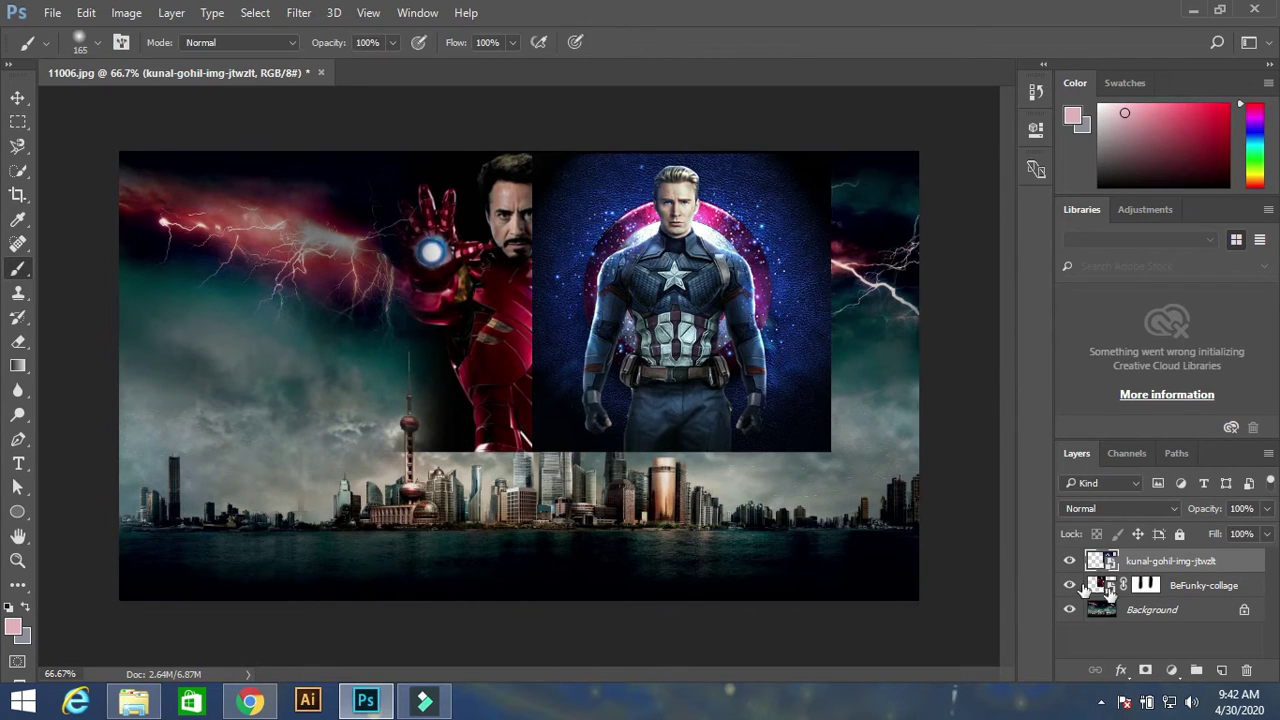
pyautogui.doubleClick(1157, 562)
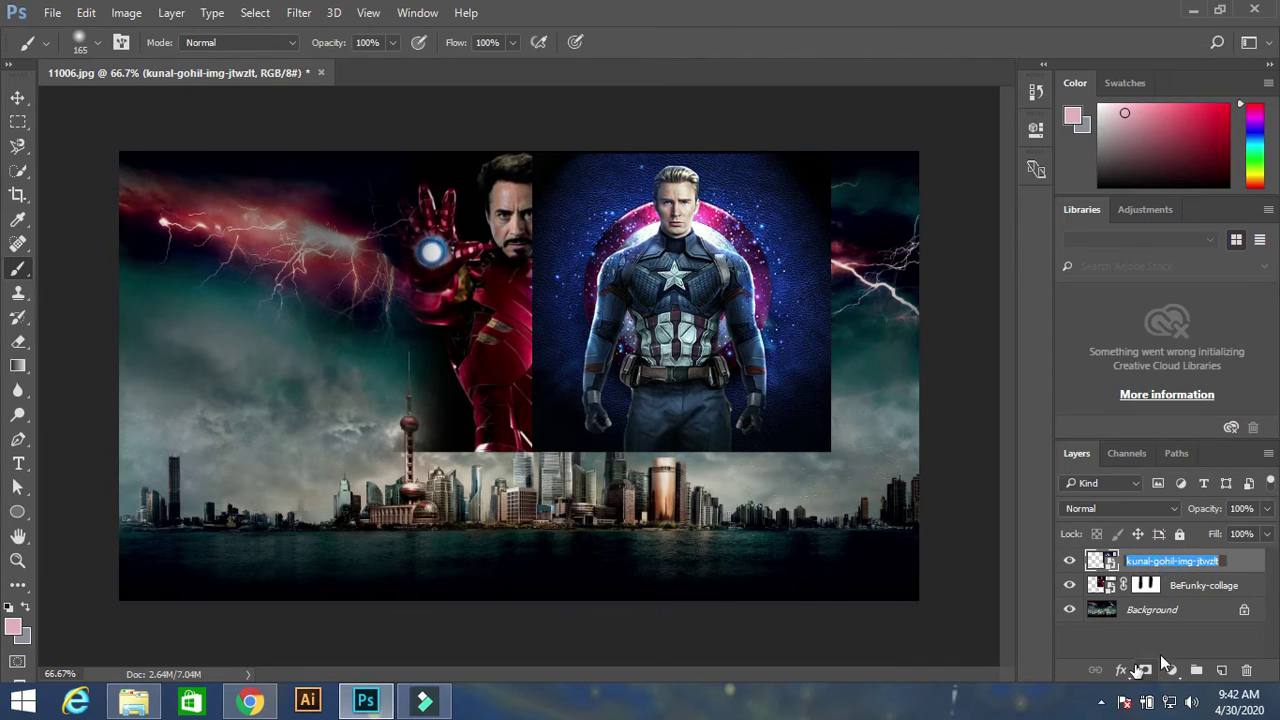
pyautogui.press('Return')
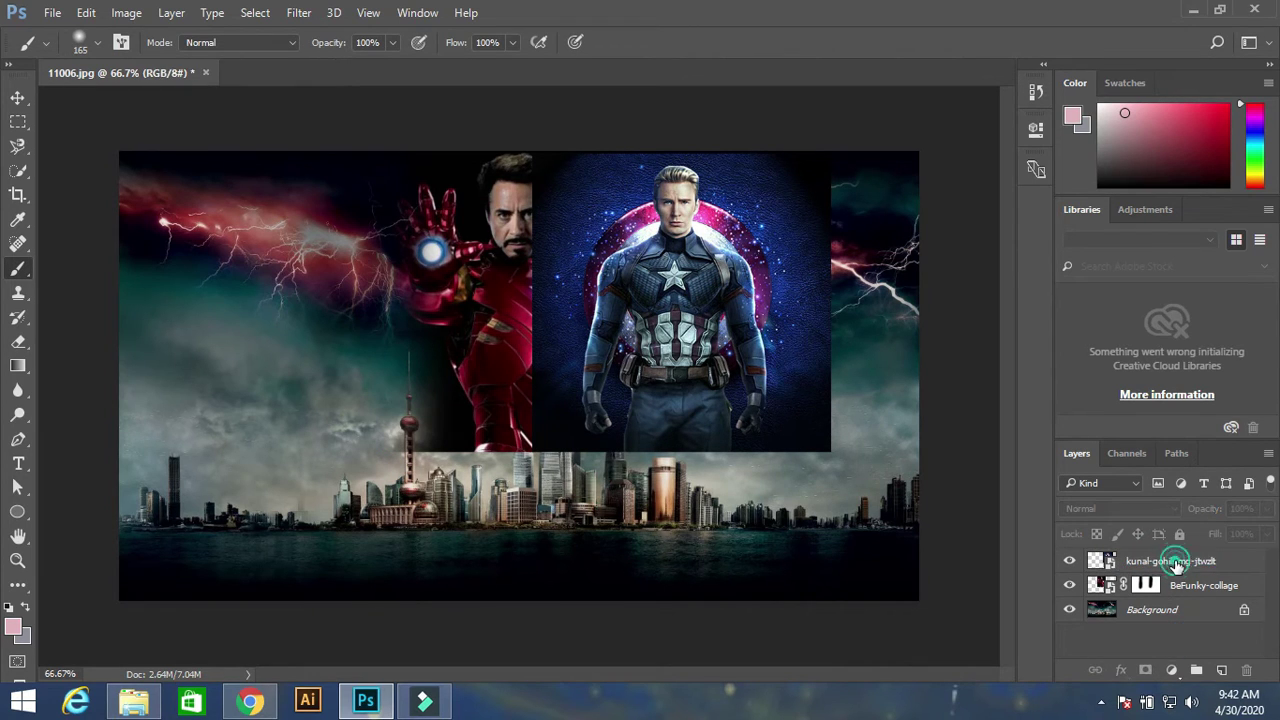
pyautogui.click(1146, 670)
pyautogui.press('d')
pyautogui.moveTo(745, 285)
pyautogui.mouseDown()
pyautogui.moveTo(800, 177)
pyautogui.moveTo(797, 423)
pyautogui.moveTo(814, 200)
pyautogui.moveTo(816, 286)
pyautogui.mouseUp()
pyautogui.moveTo(563, 171)
pyautogui.mouseDown()
pyautogui.moveTo(545, 453)
pyautogui.moveTo(575, 285)
pyautogui.moveTo(571, 191)
pyautogui.moveTo(585, 335)
pyautogui.moveTo(573, 455)
pyautogui.mouseUp()
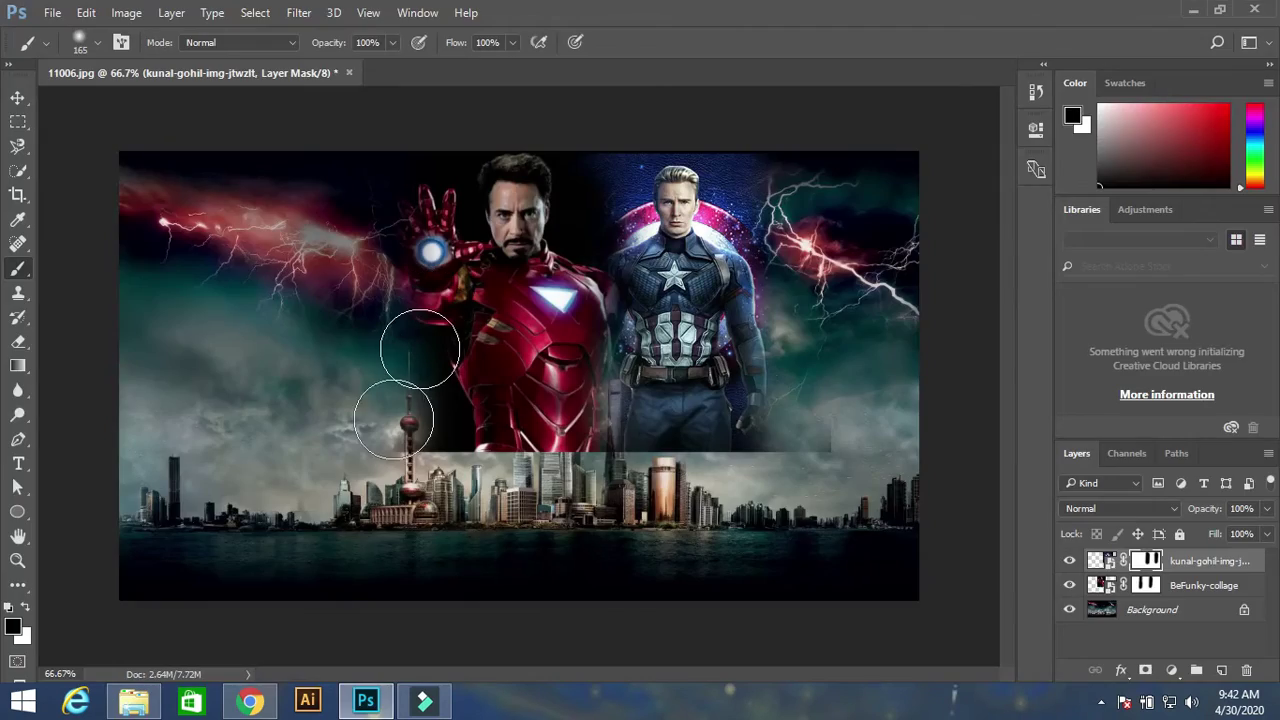
pyautogui.click(137, 703)
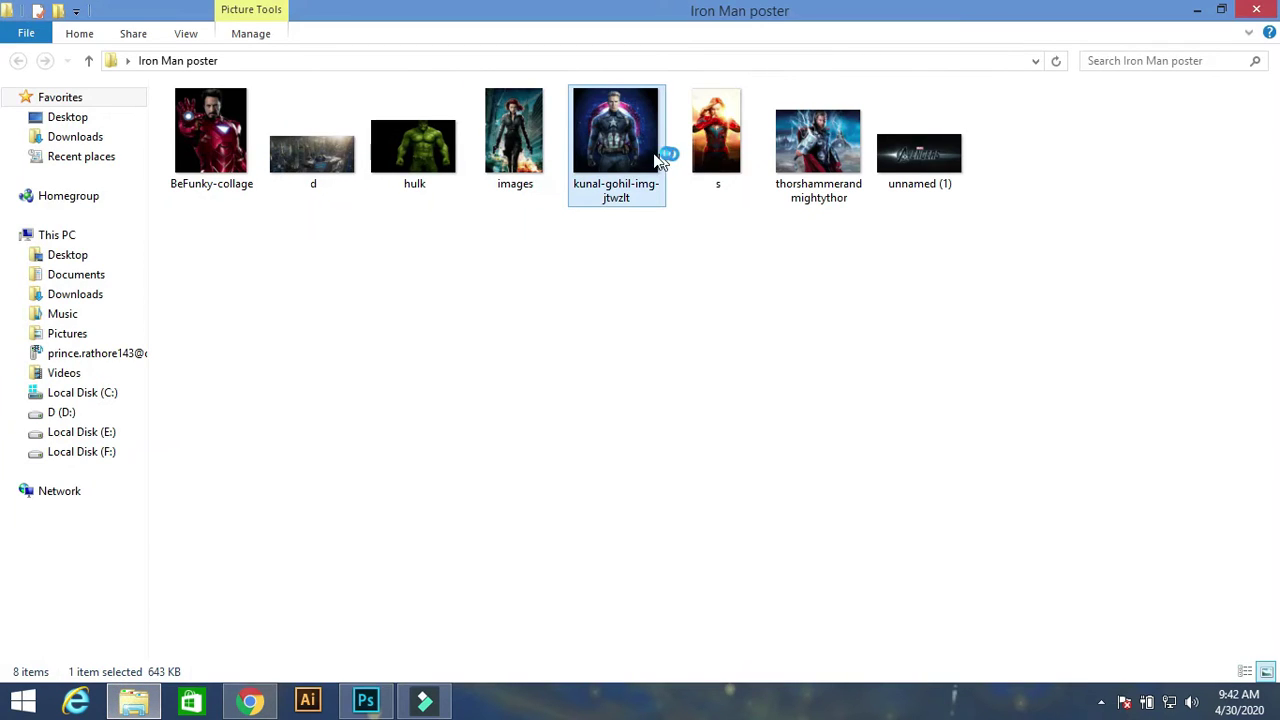
# Place the hulk image in the upper right, scaled to about 36% wide and 40% tall.
pyautogui.moveTo(414, 148); pyautogui.dragTo(365, 700)
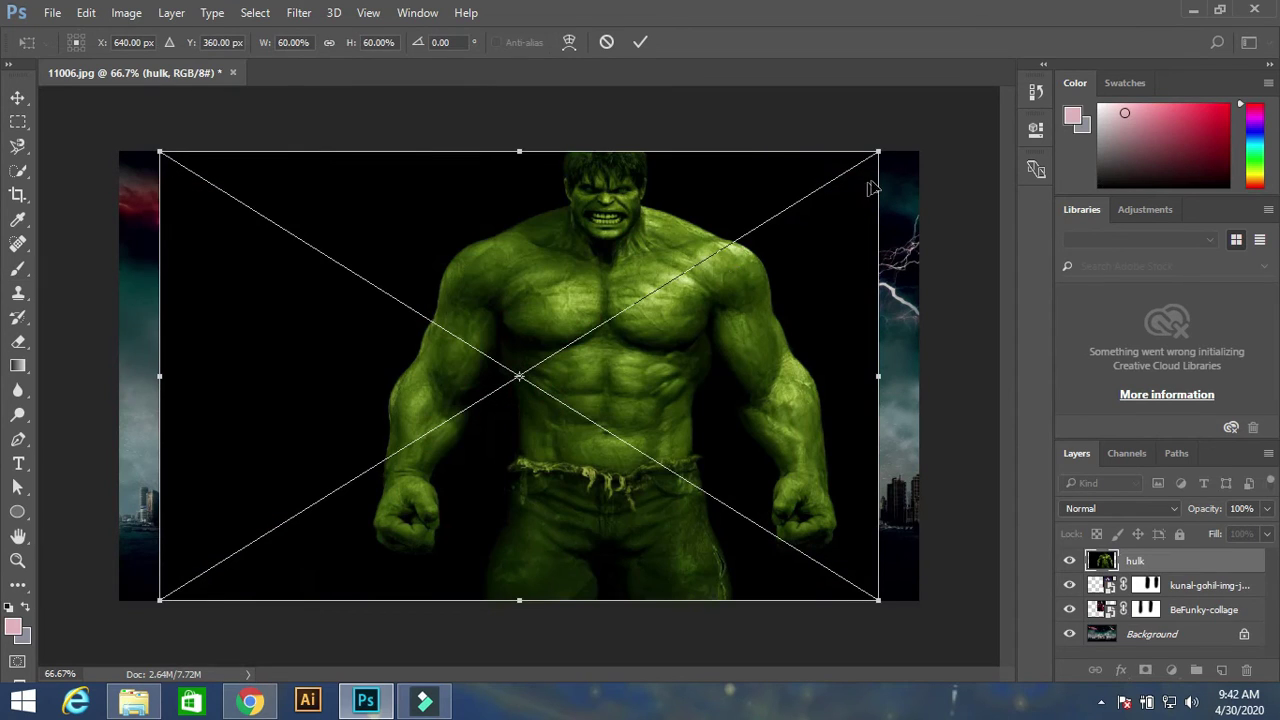
pyautogui.moveTo(880, 152); pyautogui.dragTo(485, 355)
pyautogui.moveTo(395, 400)
pyautogui.mouseDown()
pyautogui.moveTo(836, 232)
pyautogui.moveTo(881, 395)
pyautogui.mouseUp()
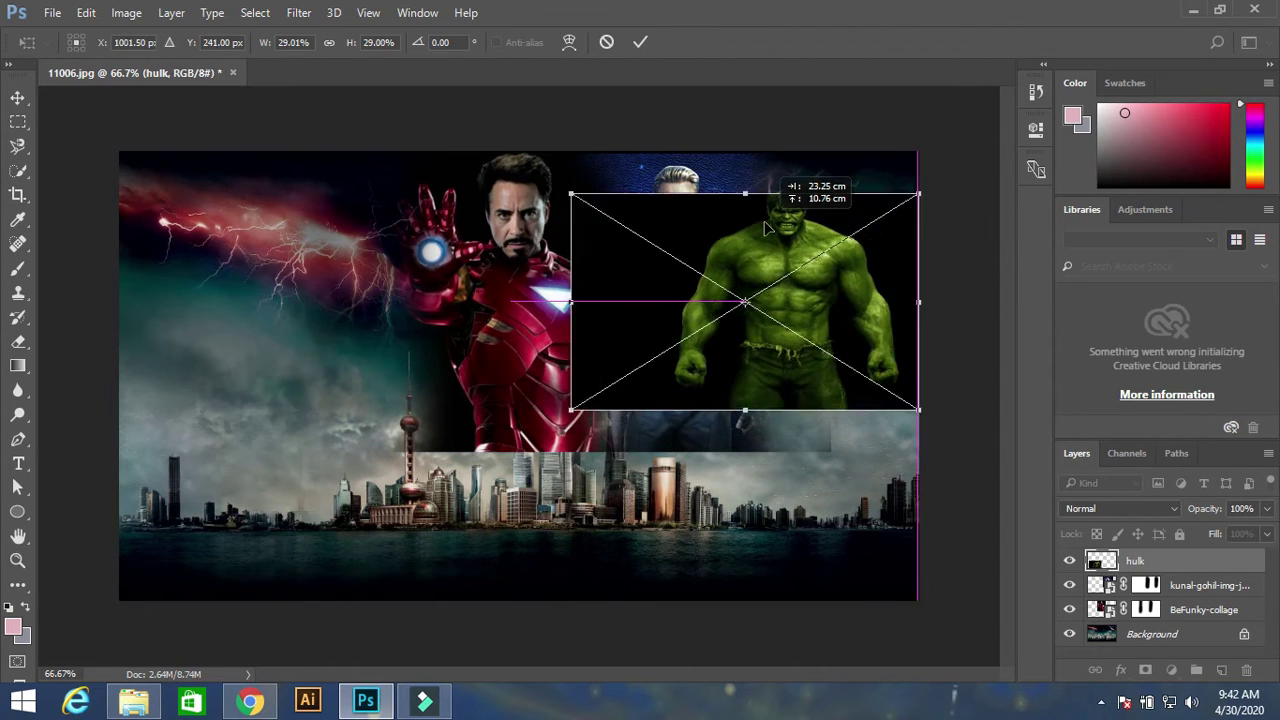
pyautogui.moveTo(896, 382); pyautogui.dragTo(936, 357)
pyautogui.moveTo(775, 400)
pyautogui.mouseDown()
pyautogui.moveTo(833, 222)
pyautogui.moveTo(774, 222)
pyautogui.mouseUp()
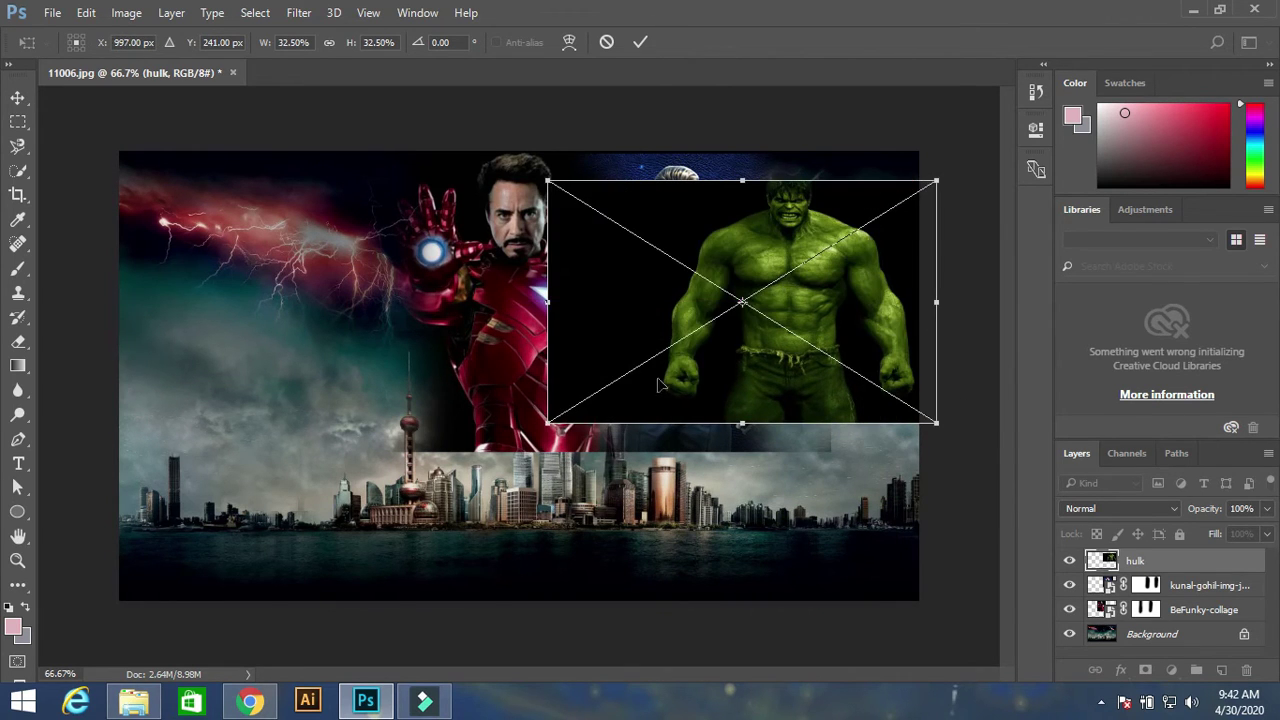
pyautogui.moveTo(549, 425); pyautogui.dragTo(506, 449)
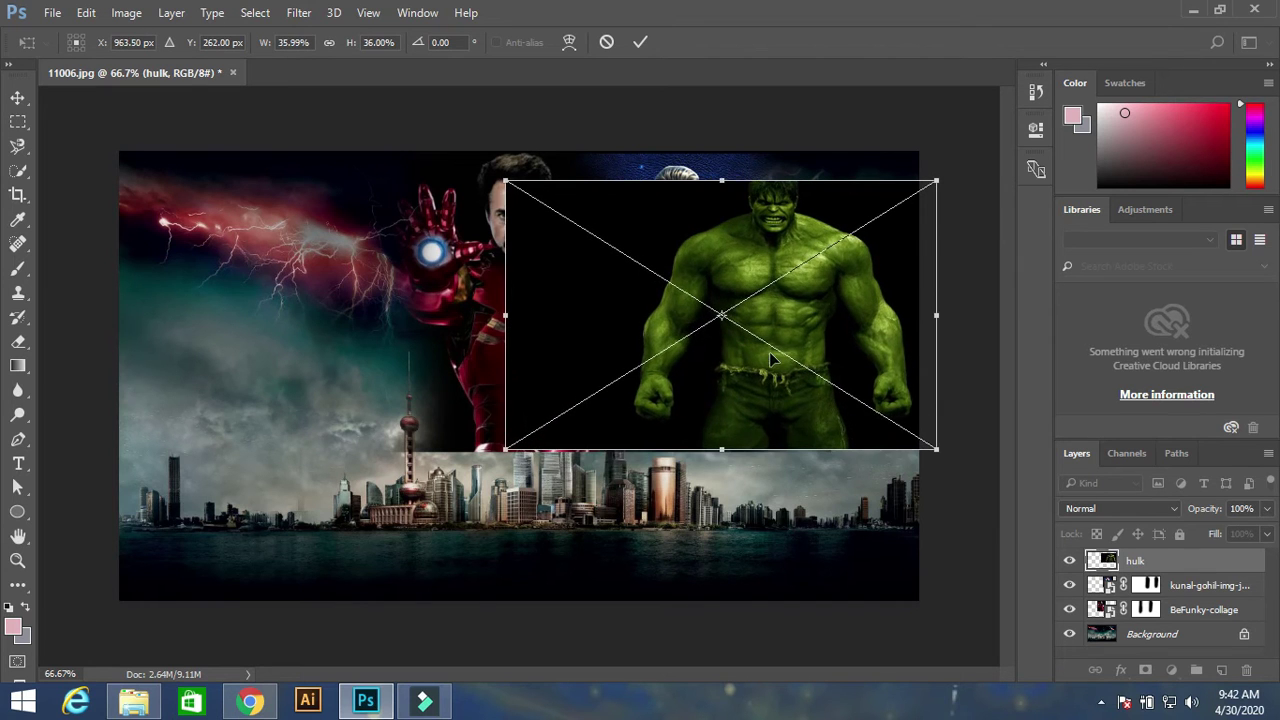
pyautogui.moveTo(816, 312); pyautogui.dragTo(843, 308)
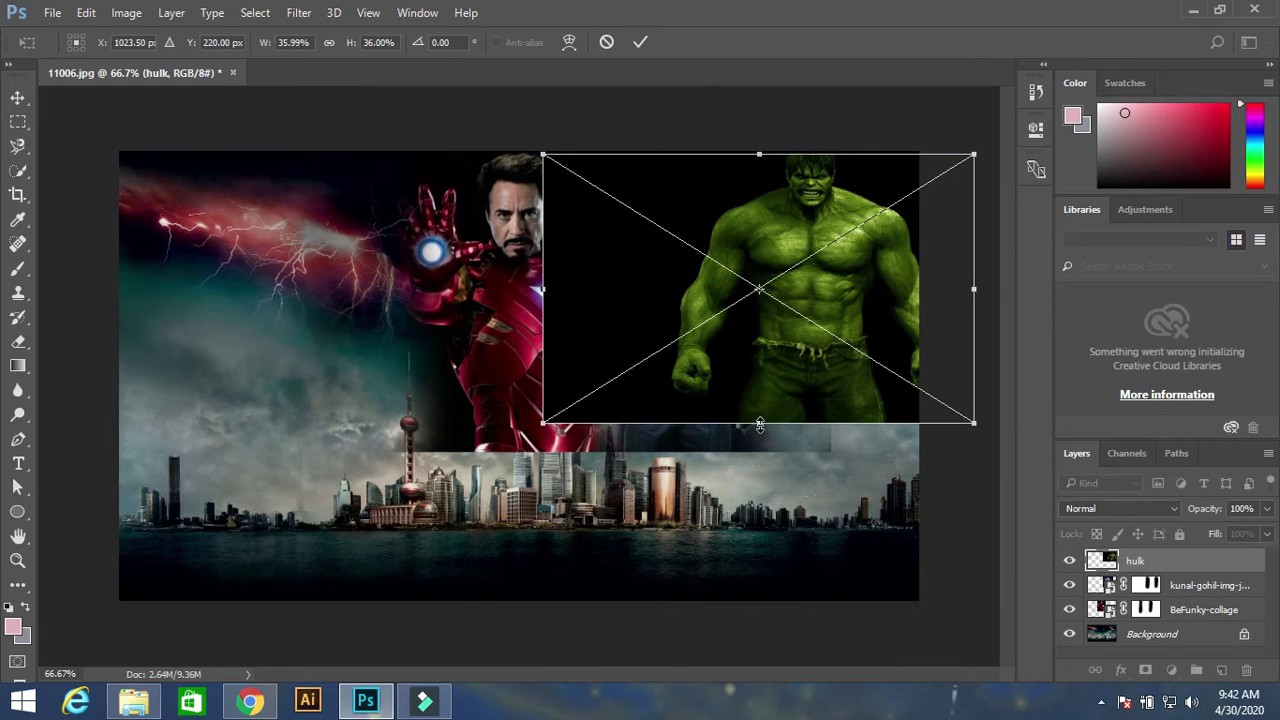
pyautogui.moveTo(760, 424); pyautogui.dragTo(768, 452)
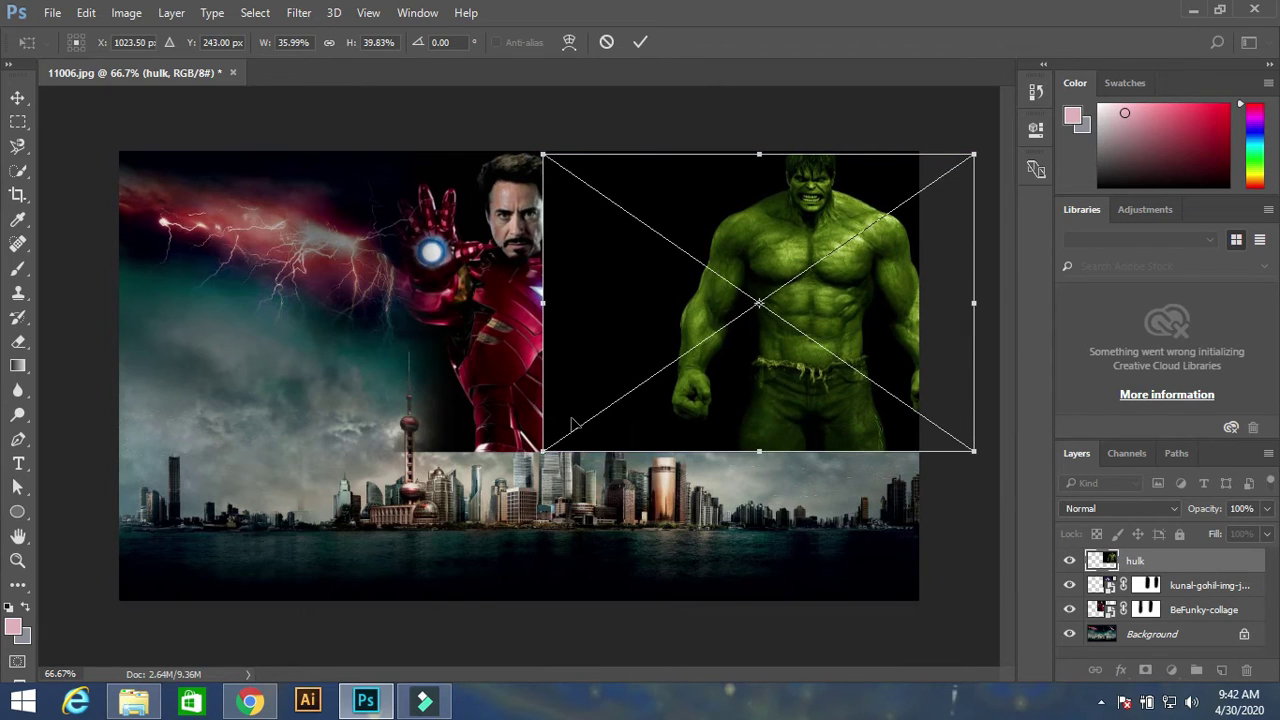
pyautogui.press('Return')
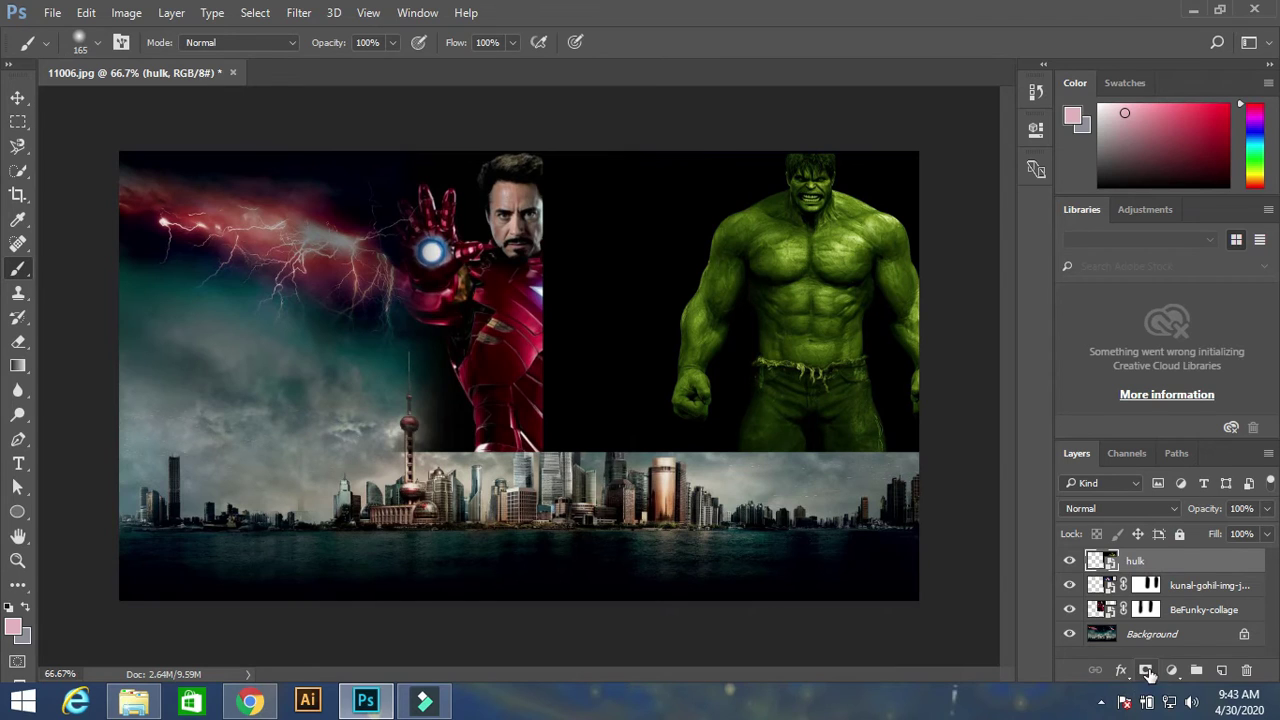
# Mask away the Hulk's black backdrop, then drop the thorshammerandmightythor image onto the poster.
pyautogui.click(1147, 670)
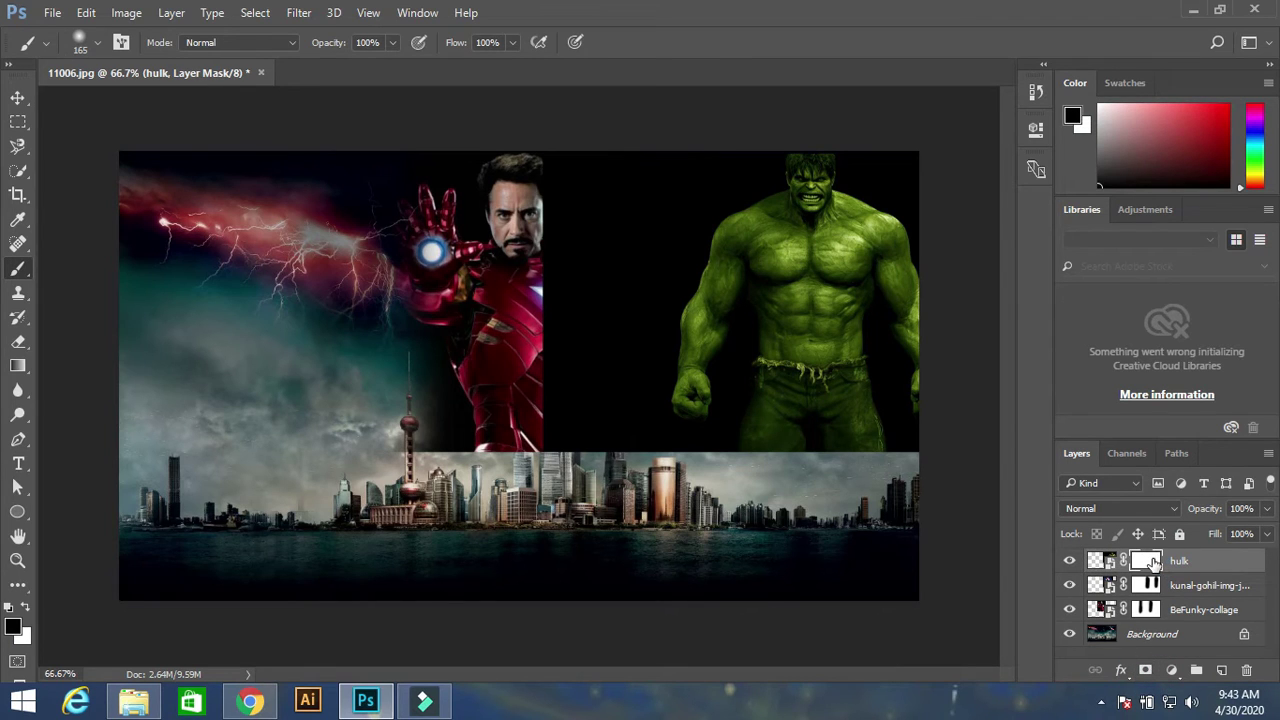
pyautogui.moveTo(586, 177)
pyautogui.mouseDown()
pyautogui.moveTo(629, 229)
pyautogui.moveTo(648, 420)
pyautogui.moveTo(686, 343)
pyautogui.moveTo(703, 176)
pyautogui.mouseUp()
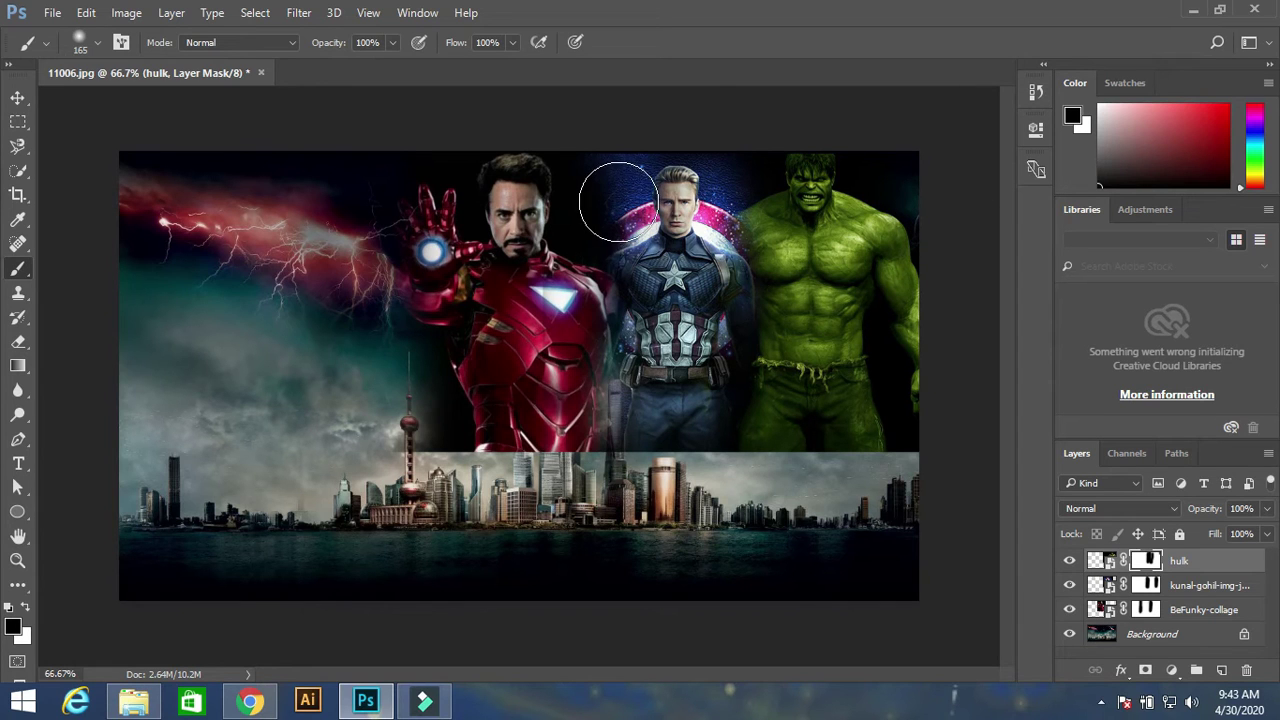
pyautogui.hotkey('alt', 'Tab')
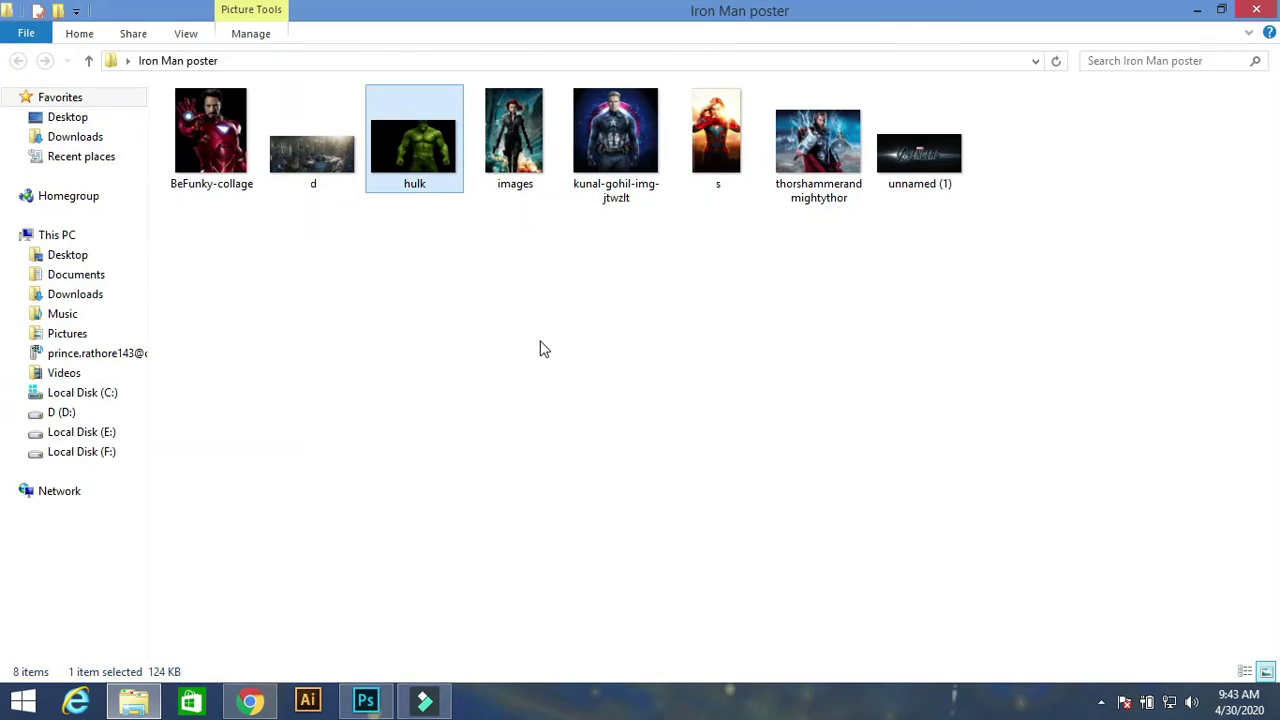
pyautogui.click(580, 300)
pyautogui.moveTo(808, 143)
pyautogui.mouseDown()
pyautogui.moveTo(331, 334)
pyautogui.moveTo(330, 316)
pyautogui.mouseUp()
# Enlarge the Thor layer to about 141.5% and move it to the poster's upper left.
pyautogui.moveTo(600, 464)
pyautogui.mouseDown()
pyautogui.moveTo(491, 425)
pyautogui.moveTo(420, 365)
pyautogui.moveTo(505, 370)
pyautogui.mouseUp()
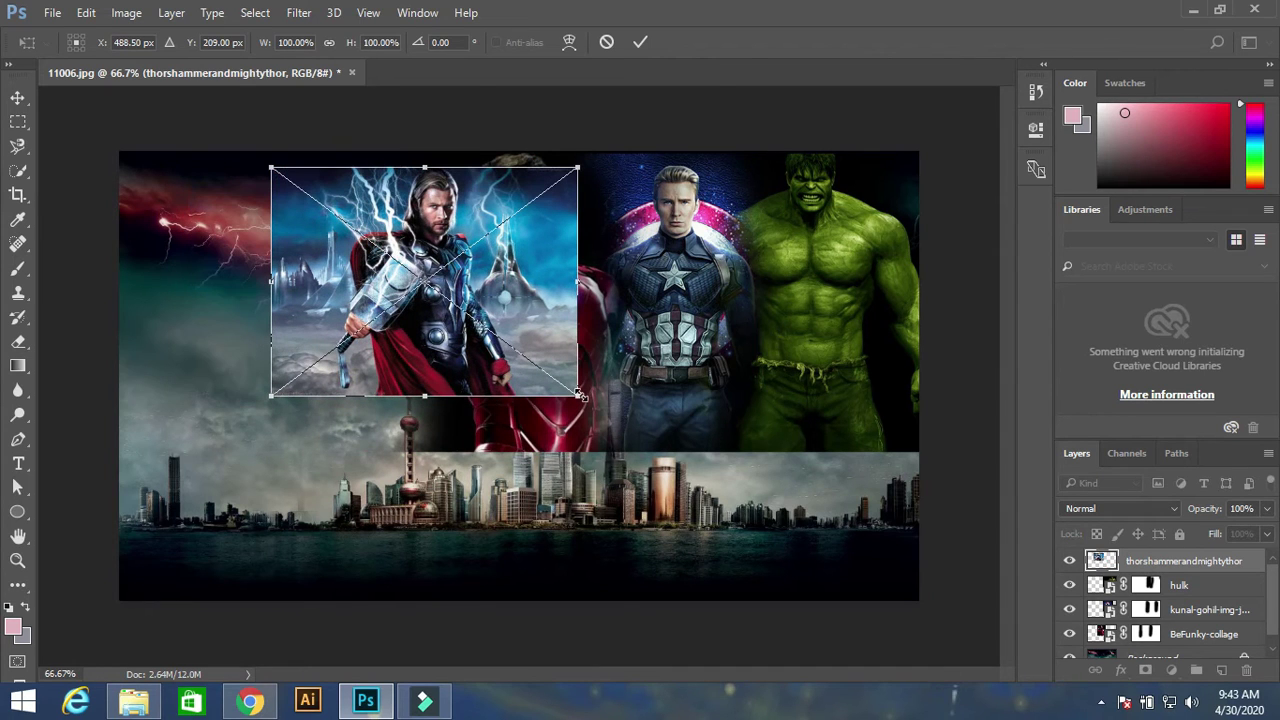
pyautogui.moveTo(577, 398); pyautogui.dragTo(660, 457)
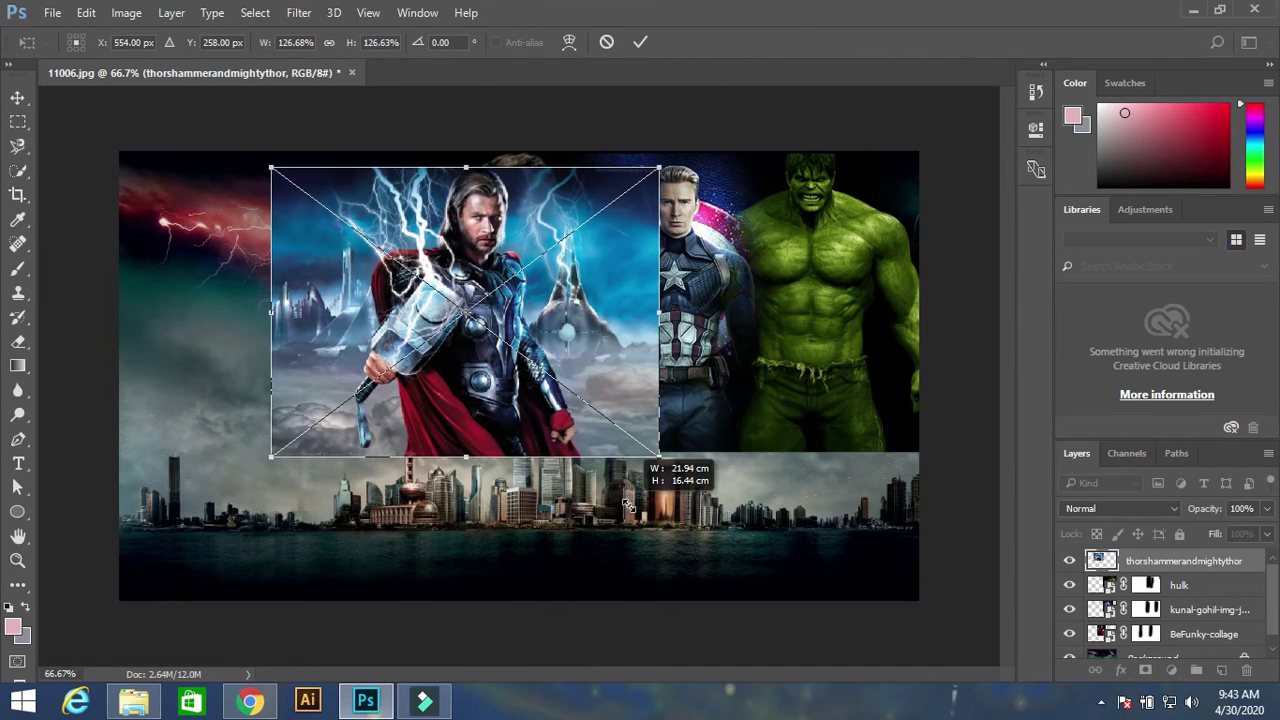
pyautogui.moveTo(656, 459); pyautogui.dragTo(704, 471)
pyautogui.moveTo(628, 380)
pyautogui.mouseDown()
pyautogui.moveTo(560, 345)
pyautogui.moveTo(484, 391)
pyautogui.moveTo(476, 374)
pyautogui.mouseUp()
# Mask the Thor layer, painting black over its left strip and right side to reveal Iron Man.
pyautogui.press('b')
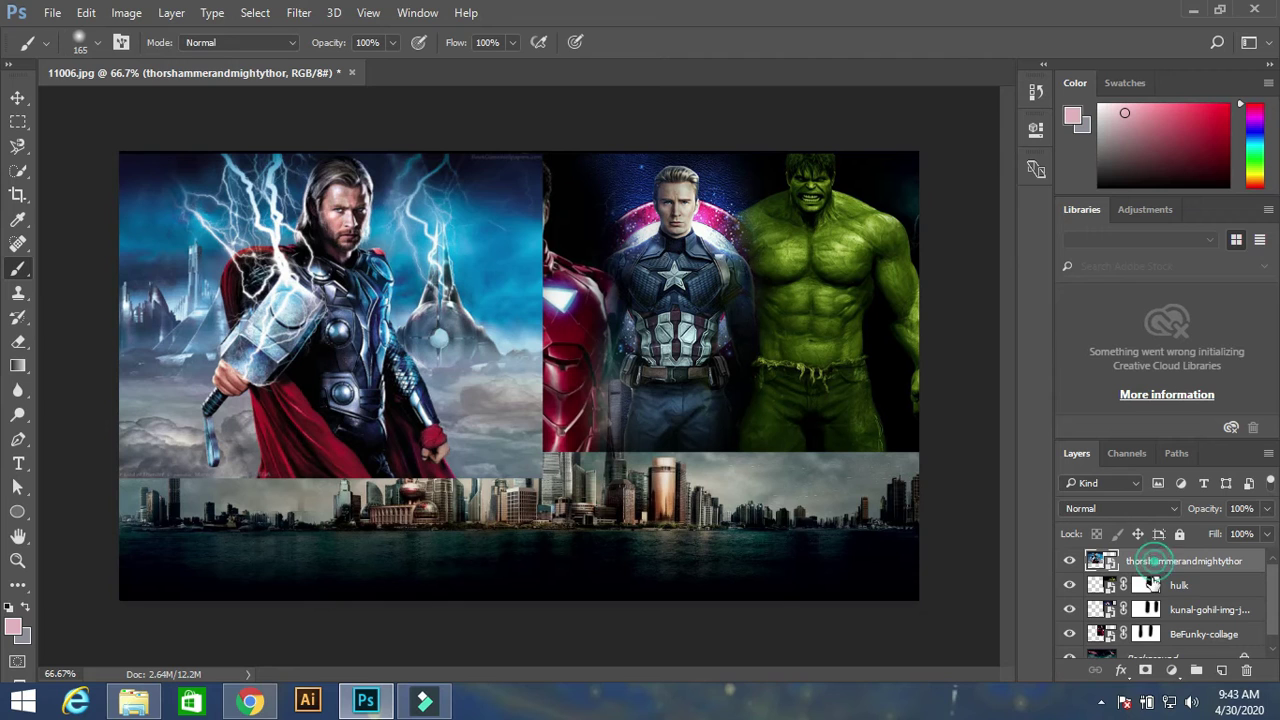
pyautogui.click(1147, 669)
pyautogui.press('d')
pyautogui.moveTo(136, 160)
pyautogui.mouseDown()
pyautogui.moveTo(146, 446)
pyautogui.moveTo(163, 363)
pyautogui.moveTo(171, 134)
pyautogui.moveTo(170, 338)
pyautogui.mouseUp()
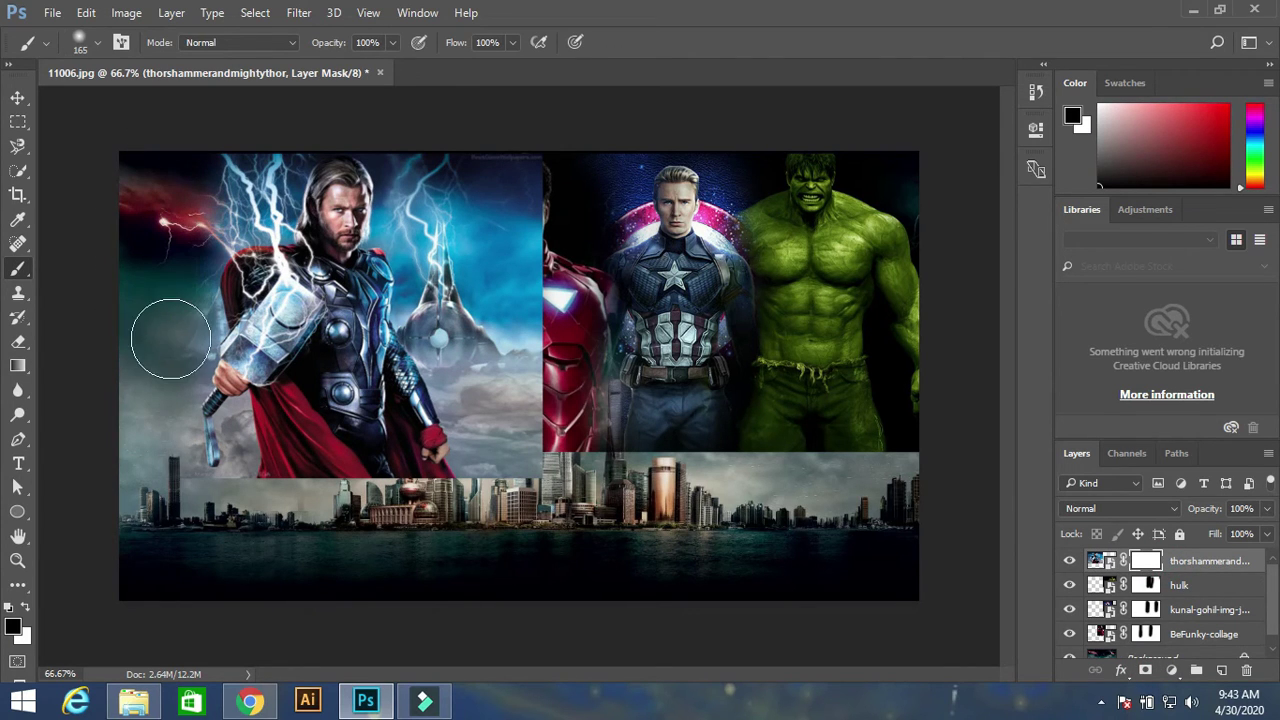
pyautogui.moveTo(463, 505)
pyautogui.mouseDown()
pyautogui.moveTo(526, 138)
pyautogui.moveTo(486, 343)
pyautogui.moveTo(443, 371)
pyautogui.moveTo(429, 171)
pyautogui.moveTo(422, 224)
pyautogui.moveTo(430, 265)
pyautogui.moveTo(424, 189)
pyautogui.moveTo(477, 443)
pyautogui.moveTo(455, 373)
pyautogui.mouseUp()
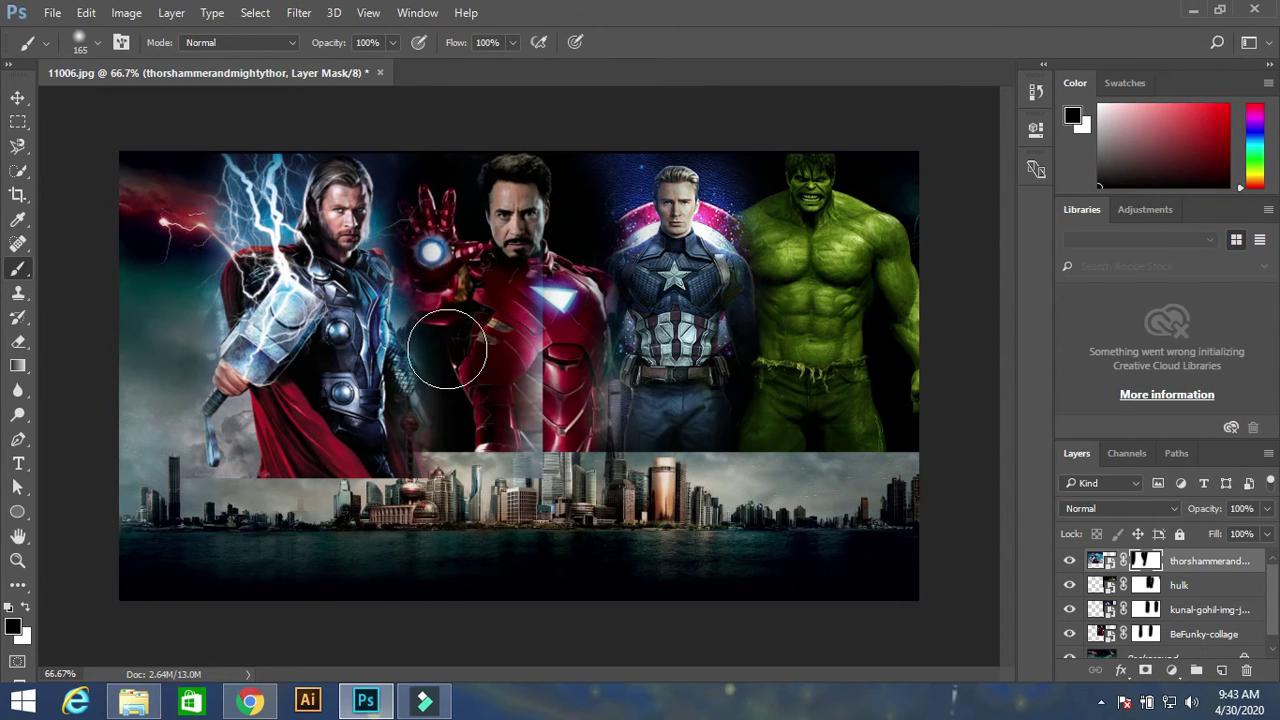
# Place the Black Widow 'images' file, scale it to about 207%, and move it left.
pyautogui.hotkey('alt', 'Tab')
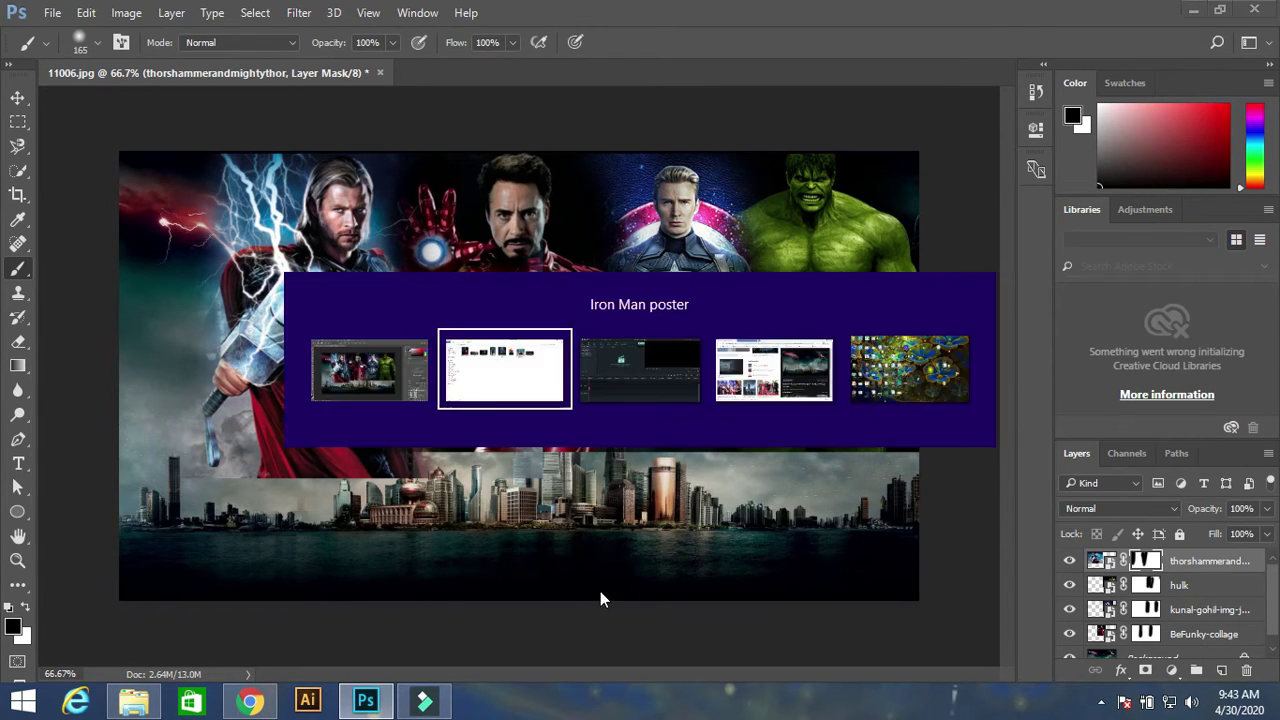
pyautogui.moveTo(515, 150)
pyautogui.mouseDown()
pyautogui.moveTo(380, 712)
pyautogui.moveTo(405, 378)
pyautogui.mouseUp()
pyautogui.moveTo(578, 291)
pyautogui.mouseDown()
pyautogui.moveTo(643, 180)
pyautogui.moveTo(685, 155)
pyautogui.mouseUp()
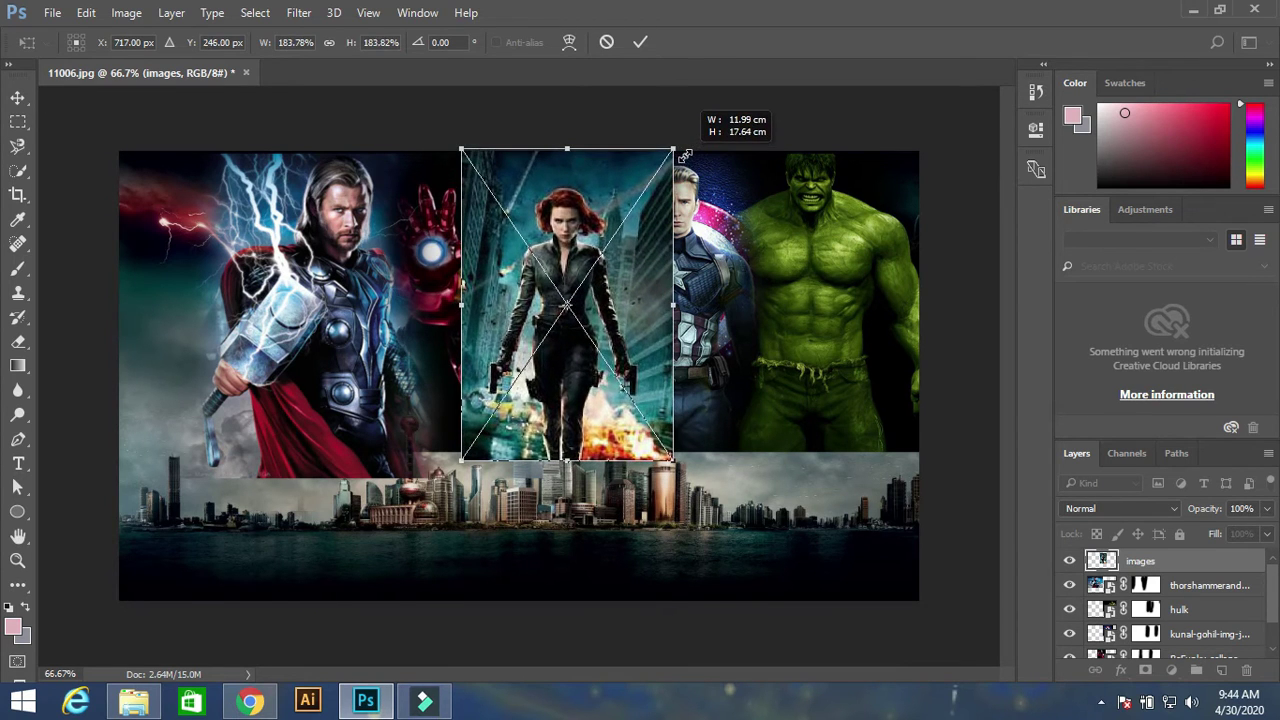
pyautogui.moveTo(673, 459); pyautogui.dragTo(700, 498)
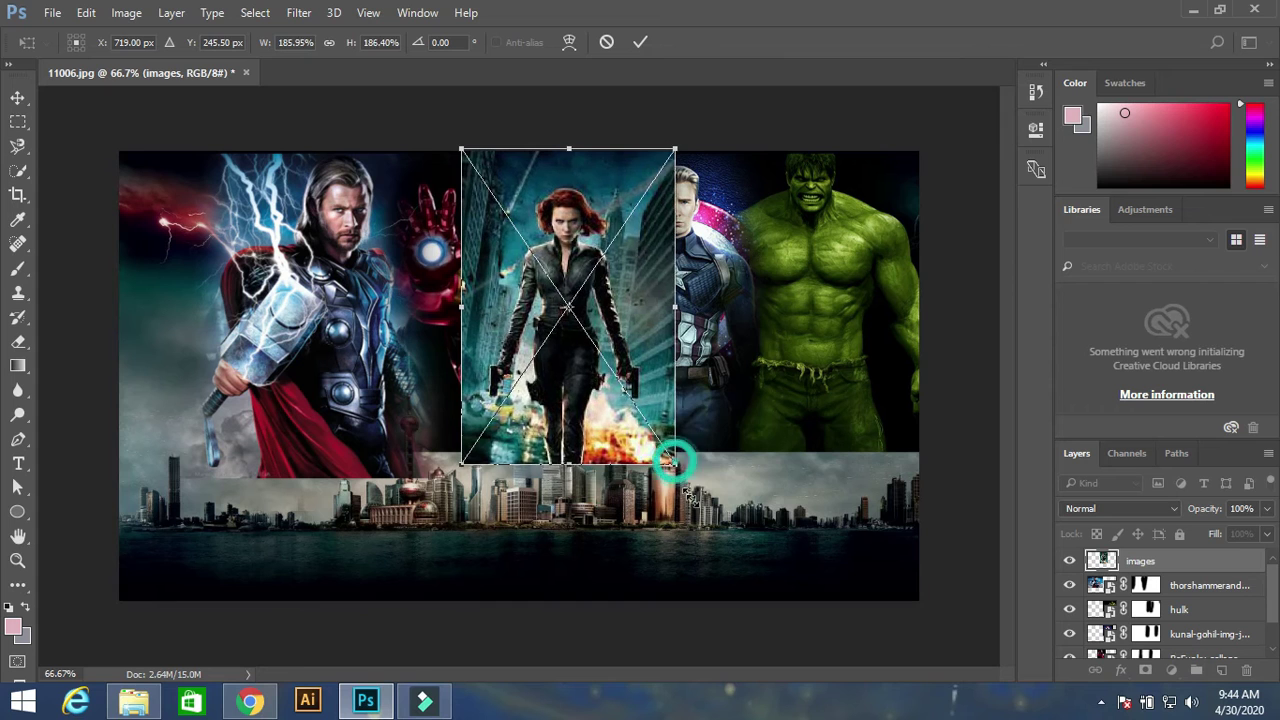
pyautogui.moveTo(533, 371); pyautogui.dragTo(250, 370)
# Commit Black Widow, then mask her right edge and surrounding sky so Thor shows beside her.
pyautogui.press('Return')
pyautogui.press('b')
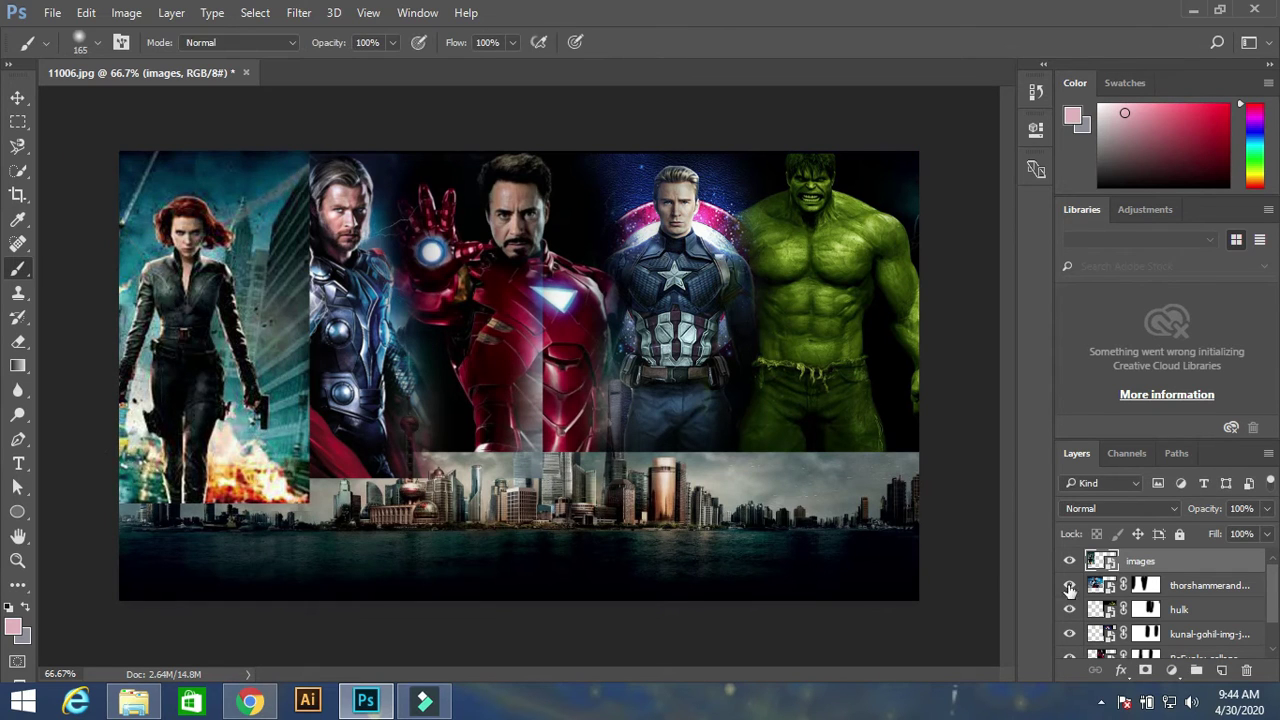
pyautogui.click(1145, 670)
pyautogui.press('d')
pyautogui.moveTo(300, 160)
pyautogui.mouseDown()
pyautogui.moveTo(310, 485)
pyautogui.moveTo(285, 430)
pyautogui.mouseUp()
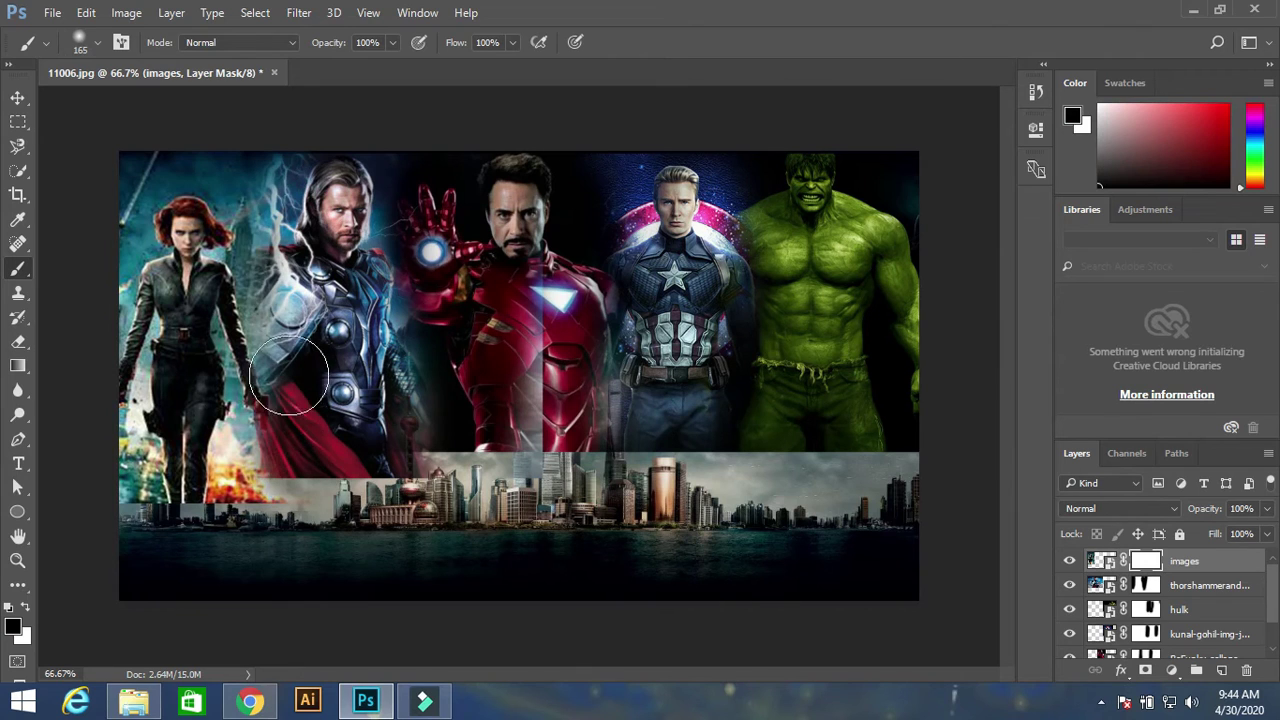
pyautogui.moveTo(114, 243)
pyautogui.mouseDown()
pyautogui.moveTo(106, 186)
pyautogui.moveTo(268, 350)
pyautogui.moveTo(270, 330)
pyautogui.mouseUp()
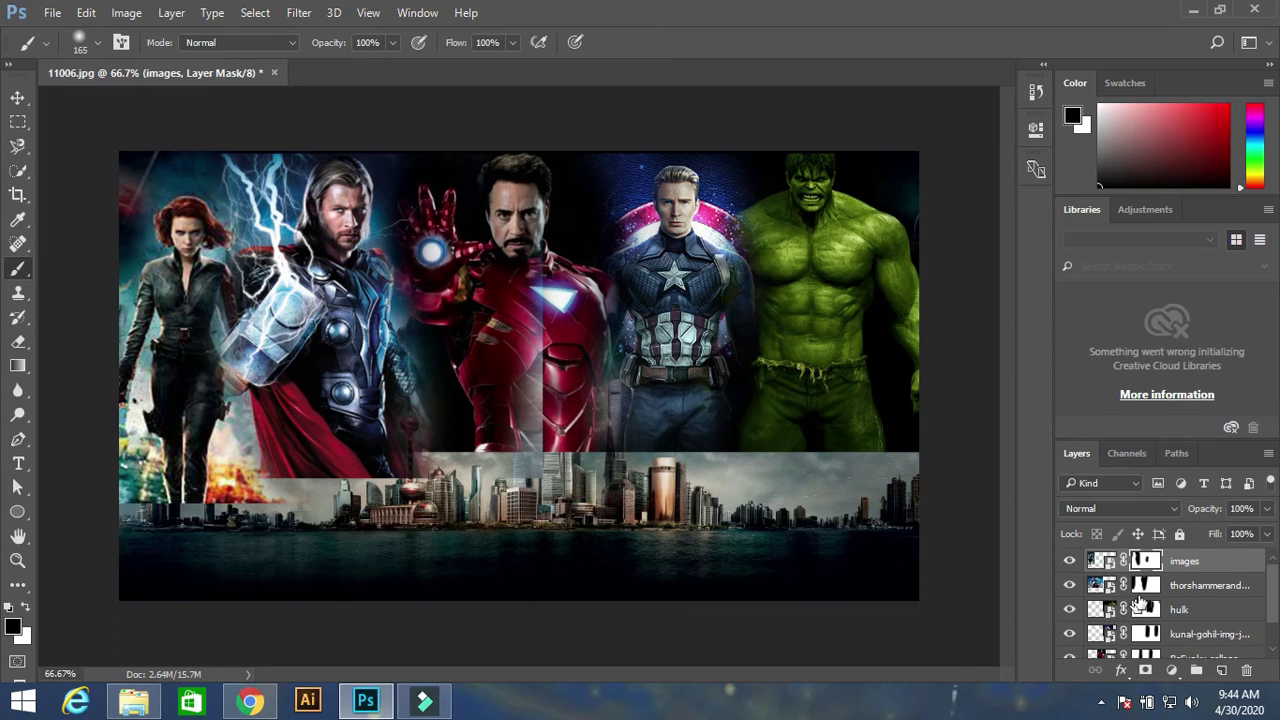
# Paint the Thor and images masks to reveal Iron Man's hand and fade both figures' bottoms into the skyline.
pyautogui.click(1145, 588)
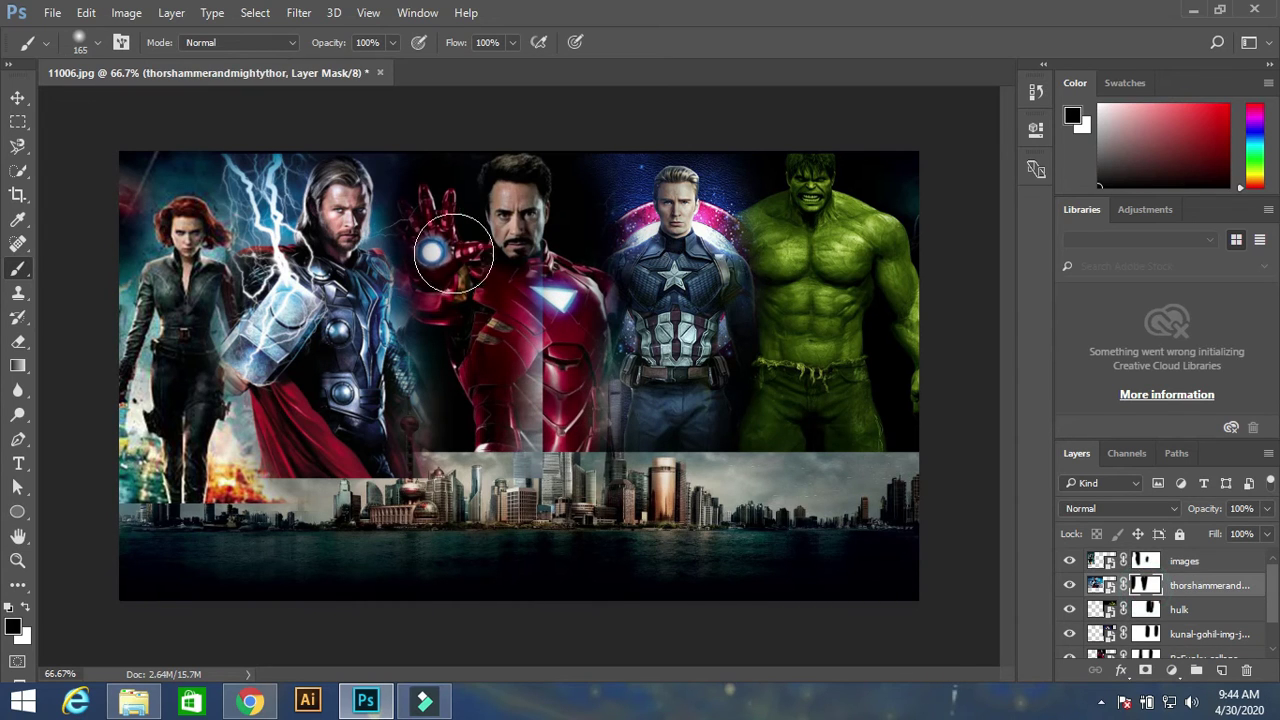
pyautogui.moveTo(485, 237); pyautogui.dragTo(498, 480)
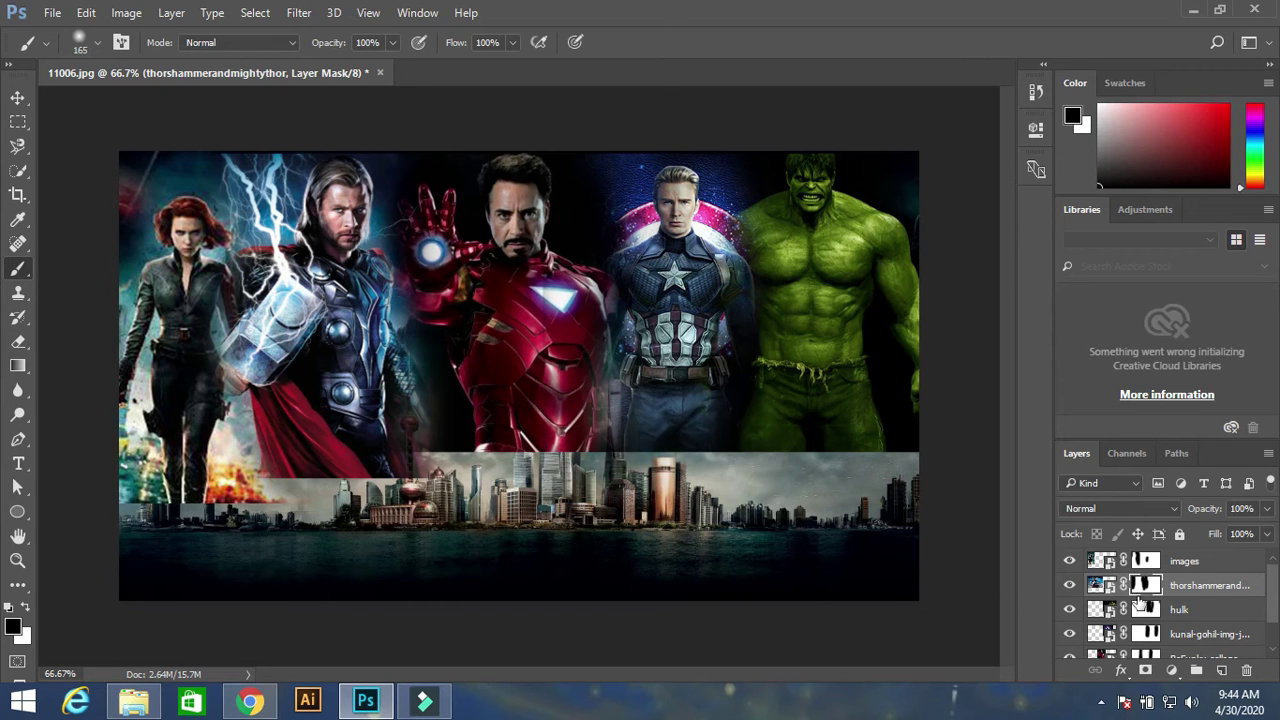
pyautogui.click(1147, 561)
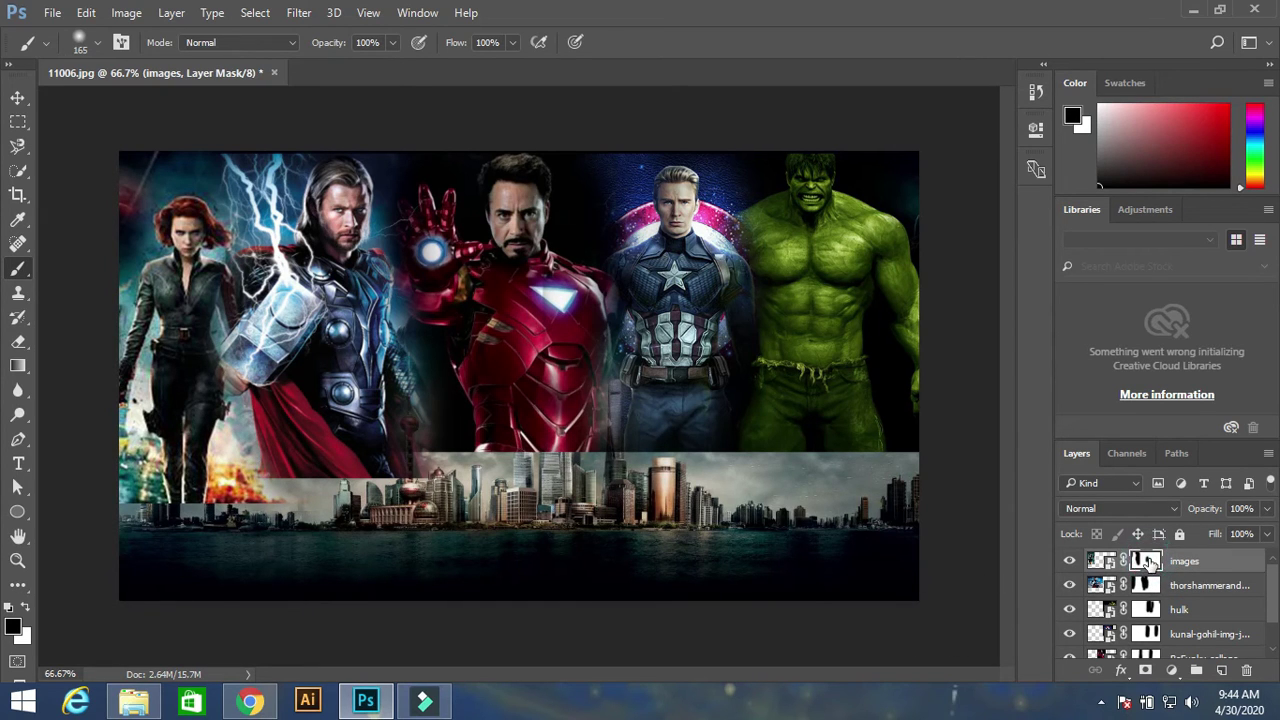
pyautogui.moveTo(140, 470); pyautogui.dragTo(305, 475)
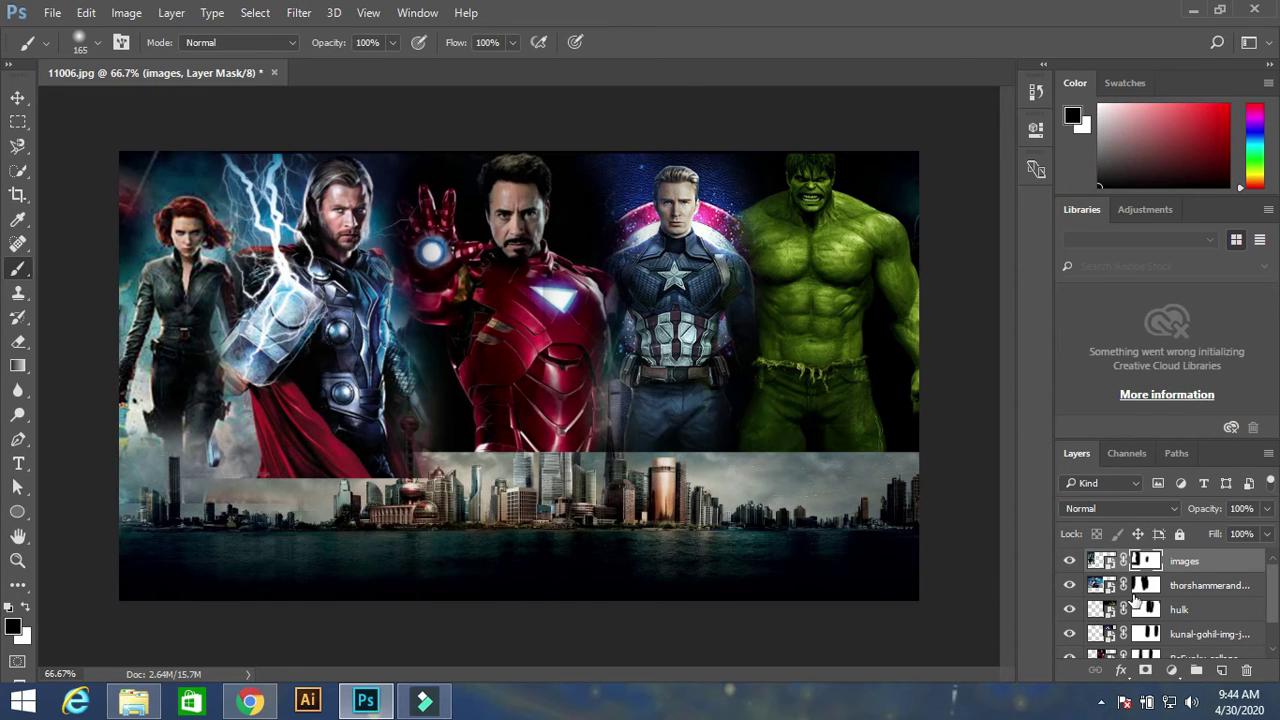
pyautogui.click(1145, 585)
pyautogui.moveTo(300, 423)
pyautogui.mouseDown()
pyautogui.moveTo(266, 443)
pyautogui.moveTo(403, 445)
pyautogui.moveTo(288, 450)
pyautogui.mouseUp()
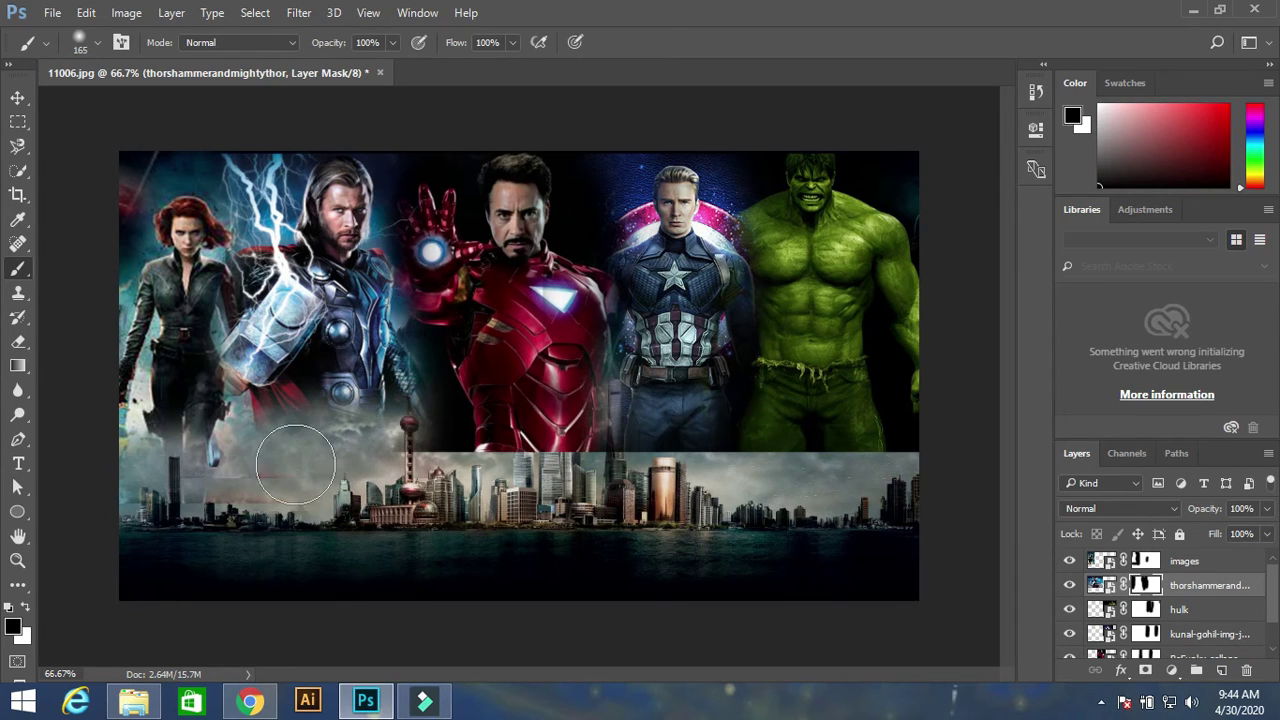
pyautogui.click(1180, 612)
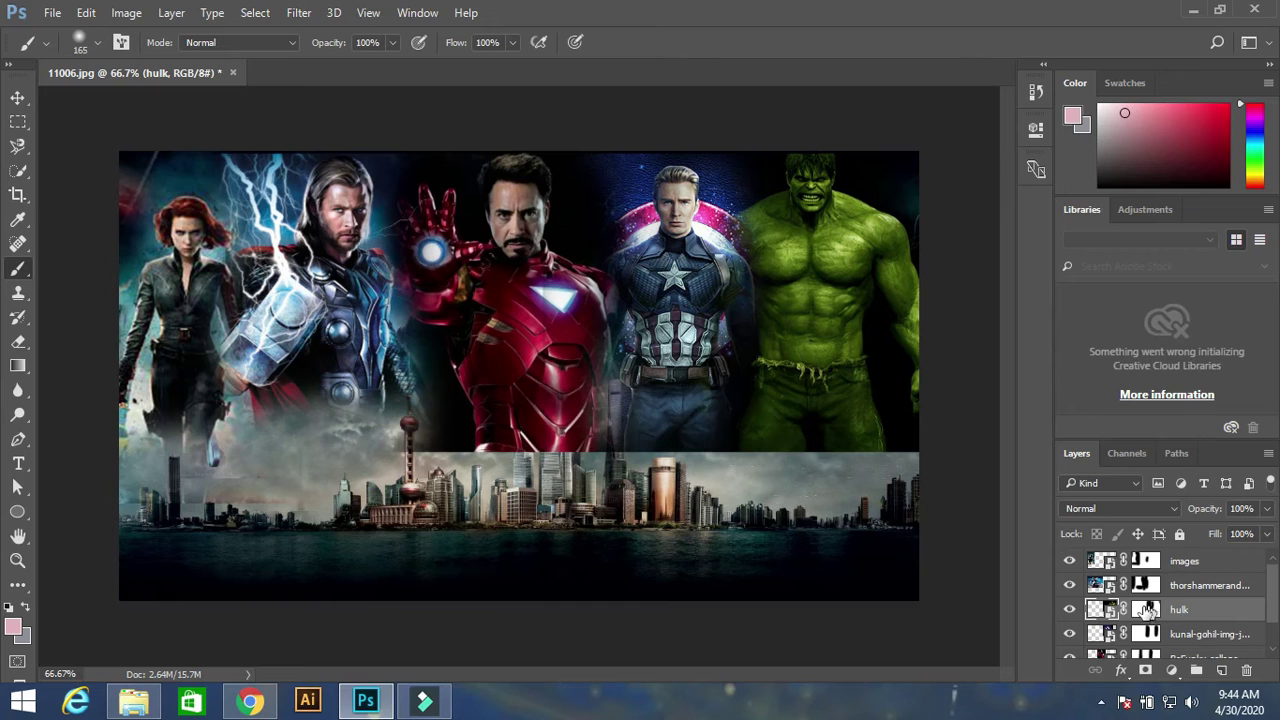
# Paint black on the hulk layer's mask along the Hulk's lower edge.
pyautogui.click(1143, 610)
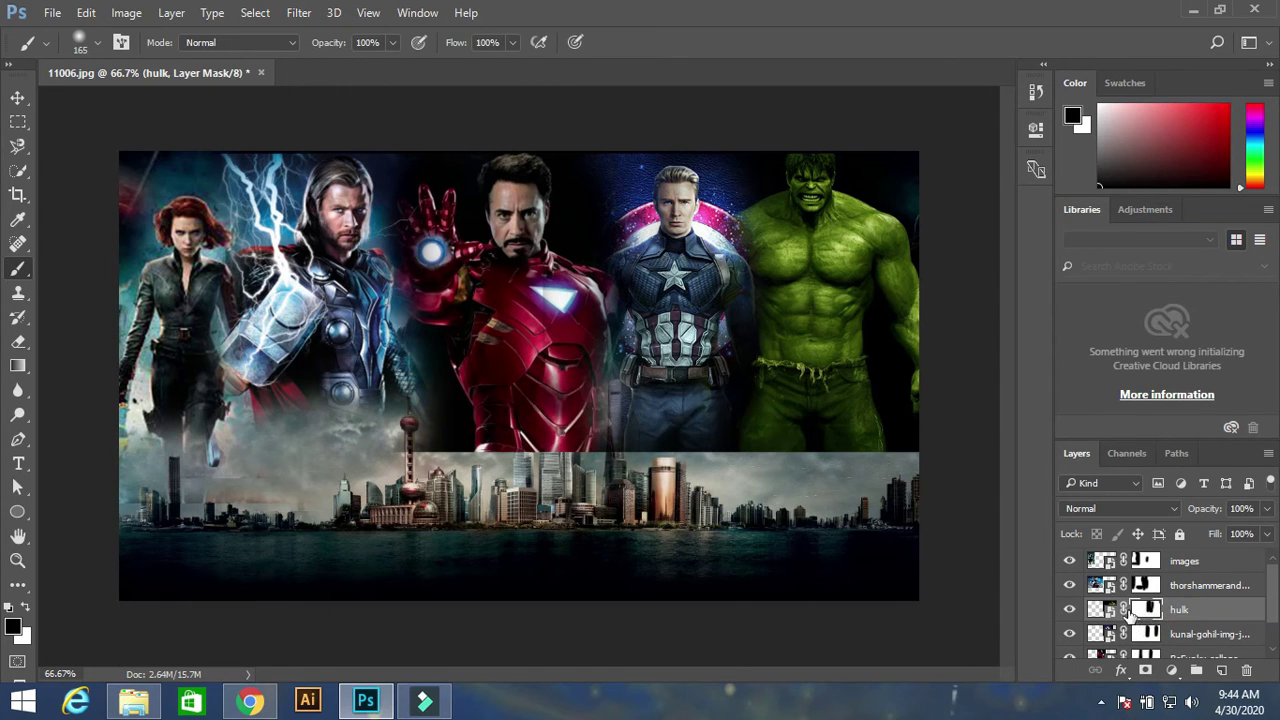
pyautogui.moveTo(814, 451)
pyautogui.mouseDown()
pyautogui.moveTo(757, 437)
pyautogui.moveTo(871, 449)
pyautogui.moveTo(868, 460)
pyautogui.moveTo(814, 443)
pyautogui.moveTo(803, 457)
pyautogui.moveTo(880, 471)
pyautogui.moveTo(808, 451)
pyautogui.moveTo(725, 455)
pyautogui.moveTo(752, 462)
pyautogui.mouseUp()
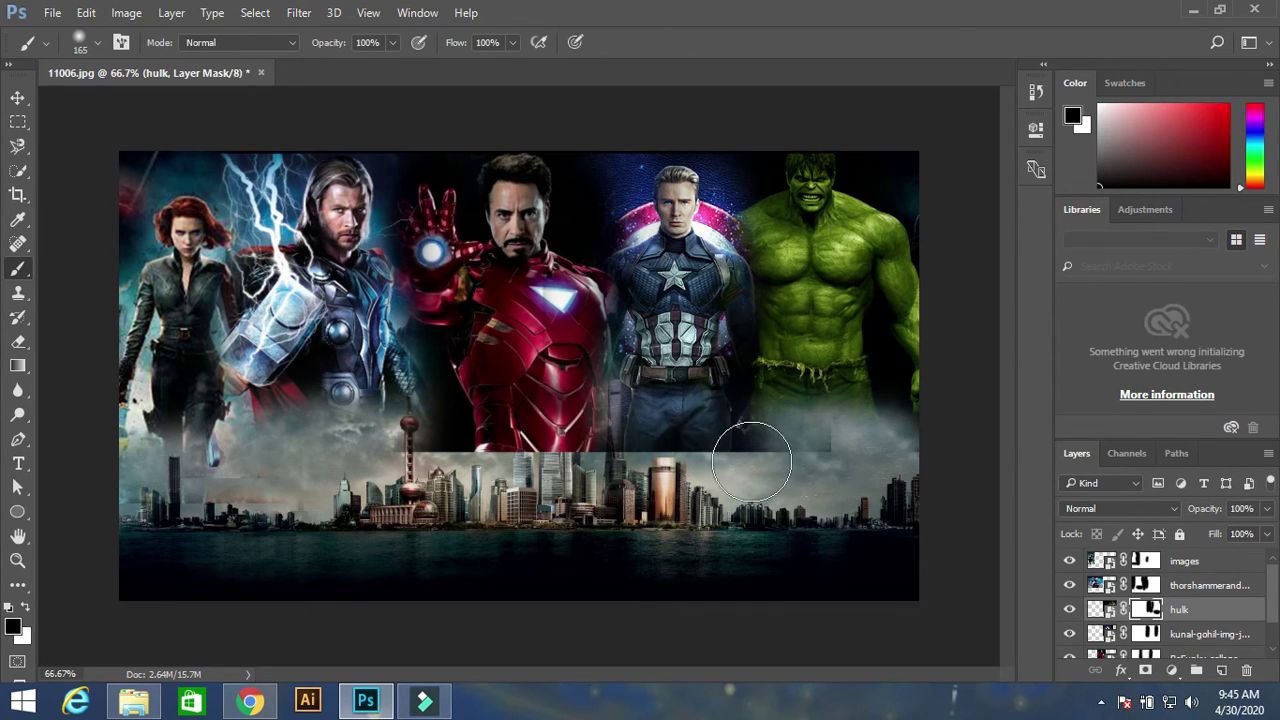
# Mask Captain America's legs and the BeFunky-collage's hard edge into the foggy skyline.
pyautogui.click(1150, 634)
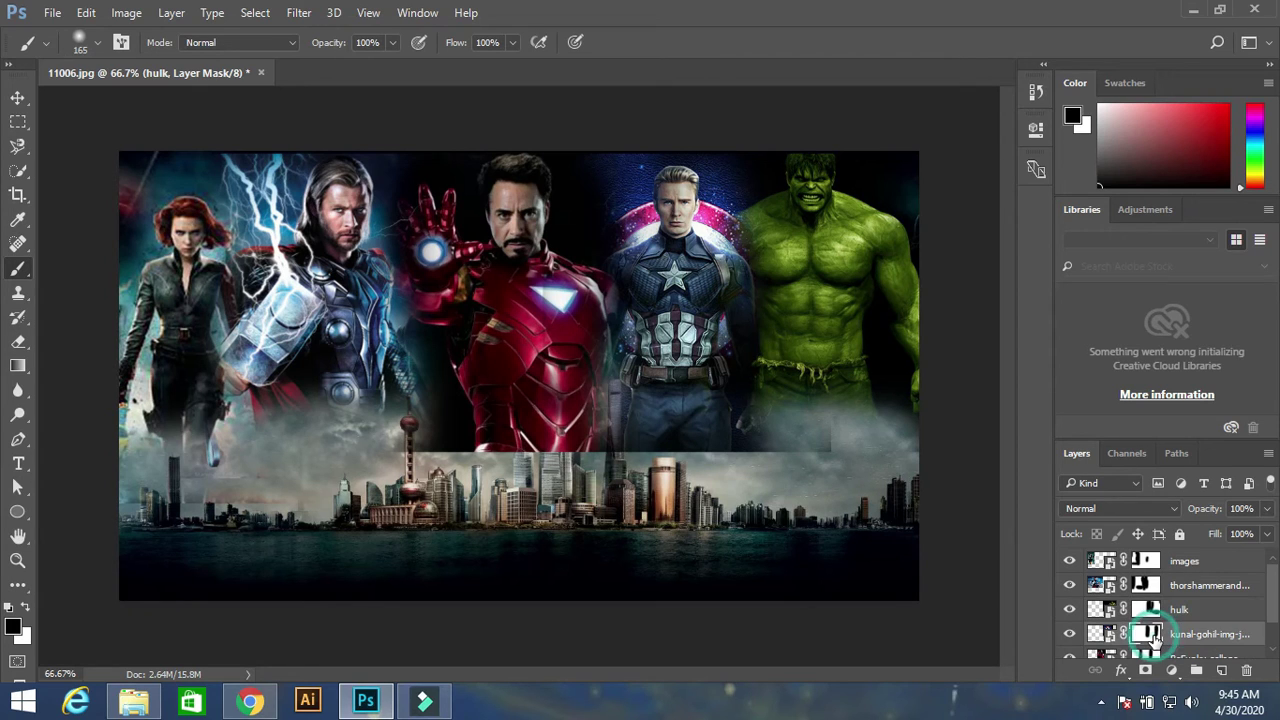
pyautogui.moveTo(640, 452)
pyautogui.mouseDown()
pyautogui.moveTo(766, 434)
pyautogui.moveTo(678, 457)
pyautogui.mouseUp()
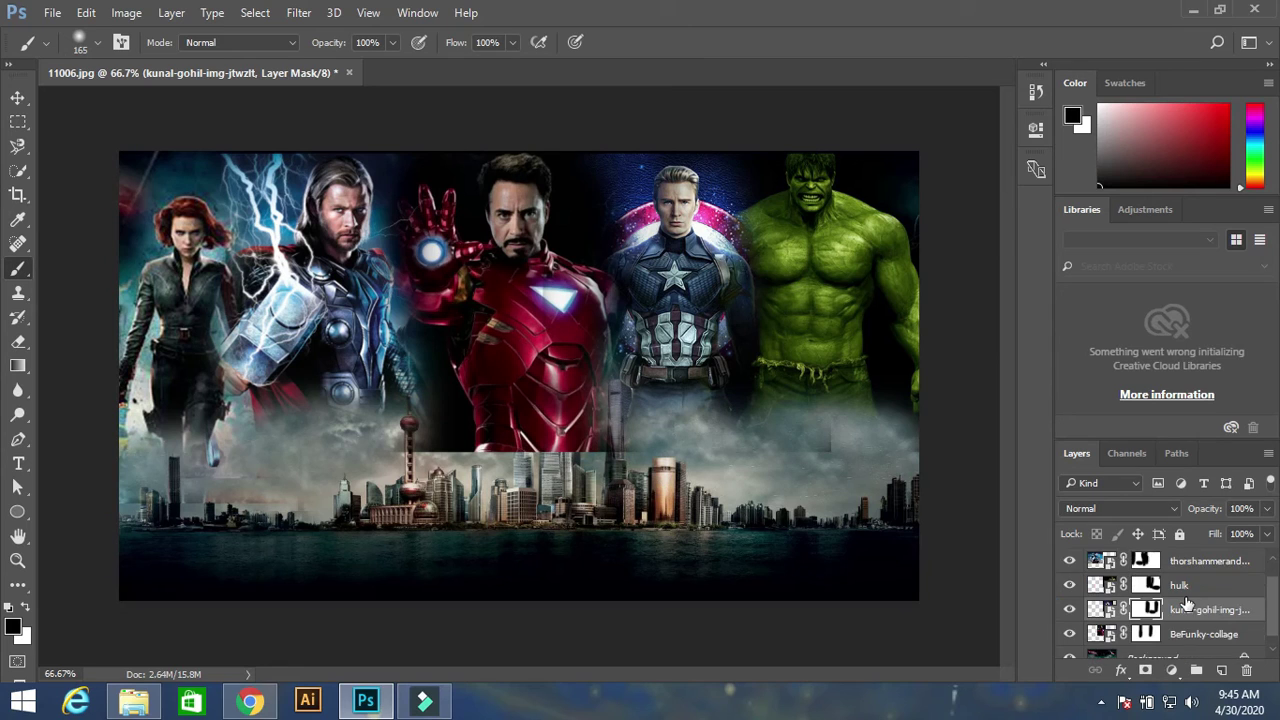
pyautogui.scroll(-2, 1172, 624)
pyautogui.click(1147, 622)
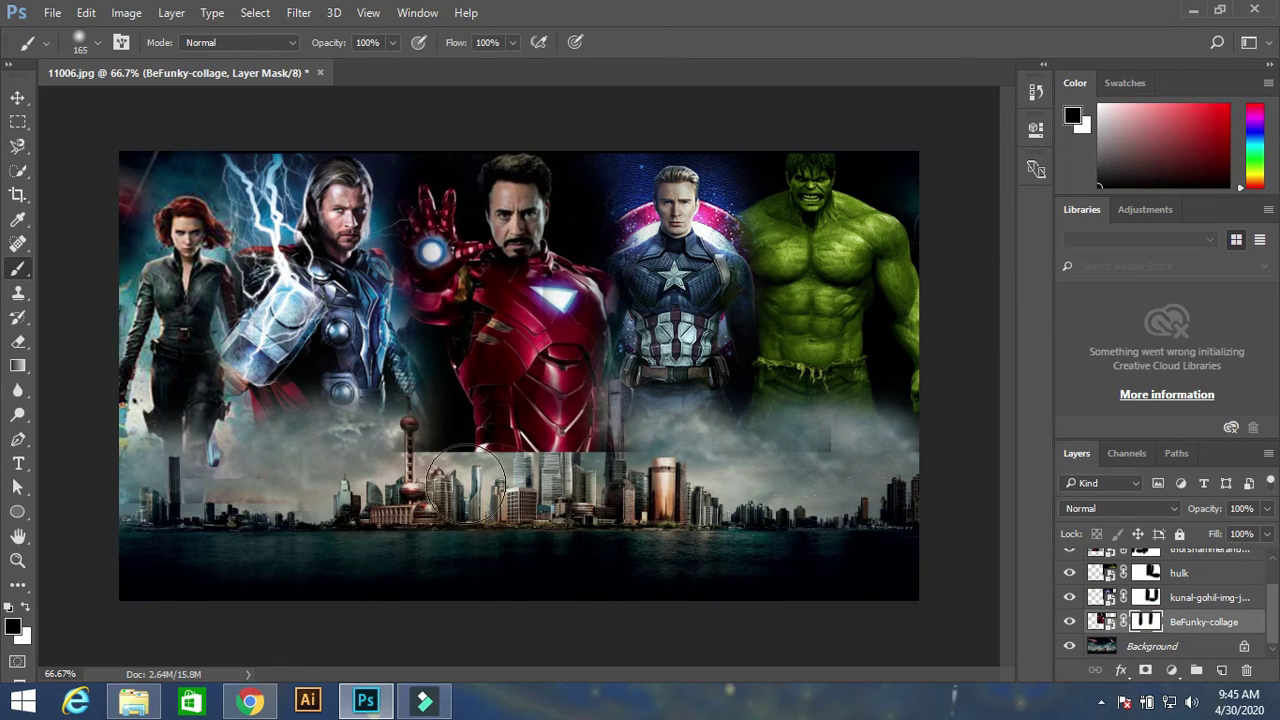
pyautogui.moveTo(415, 467); pyautogui.dragTo(658, 487)
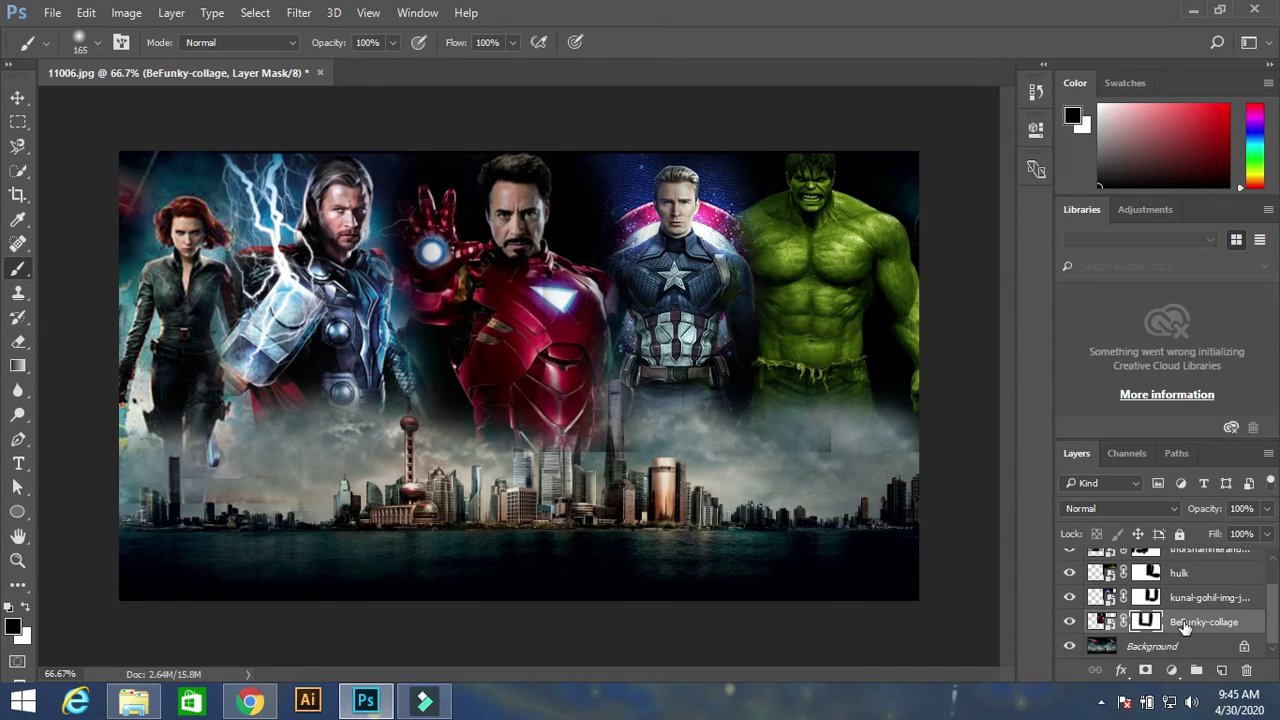
# Move BeFunky-collage to the top of the layers, then carry the unnamed (1) logo toward Filmora.
pyautogui.moveTo(1185, 625)
pyautogui.mouseDown()
pyautogui.moveTo(1185, 545)
pyautogui.moveTo(1185, 558)
pyautogui.mouseUp()
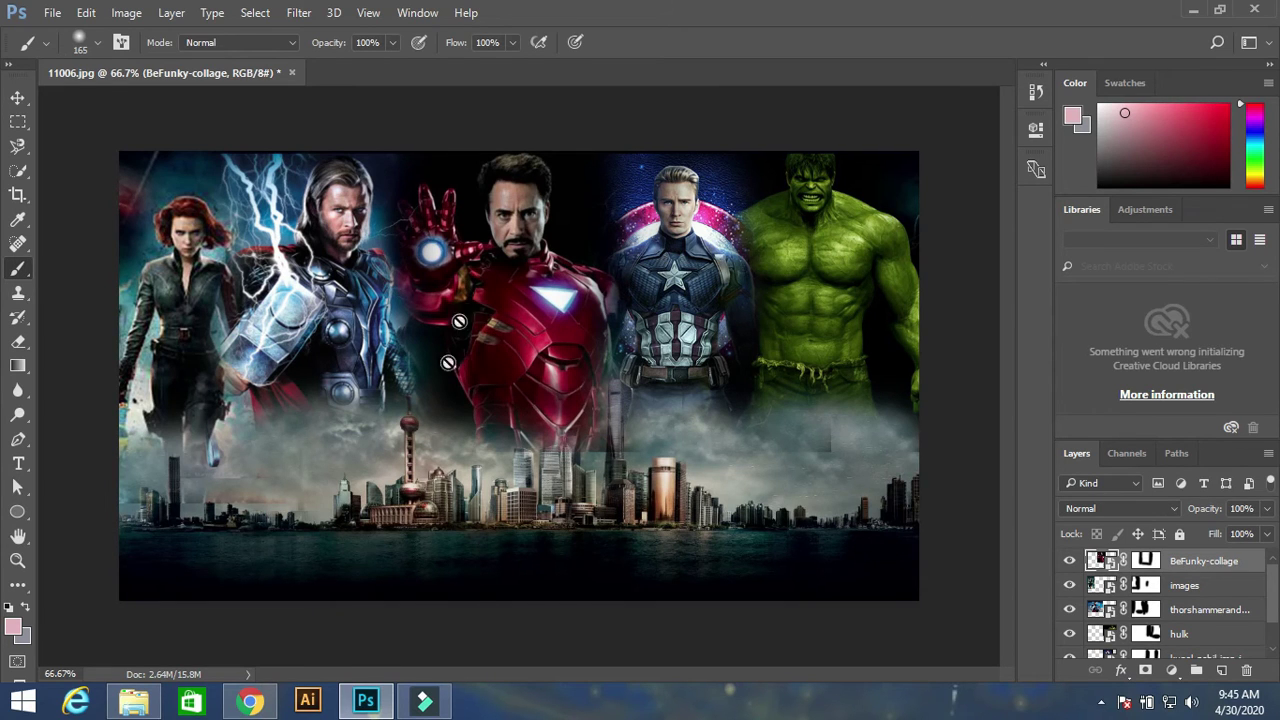
pyautogui.click(124, 712)
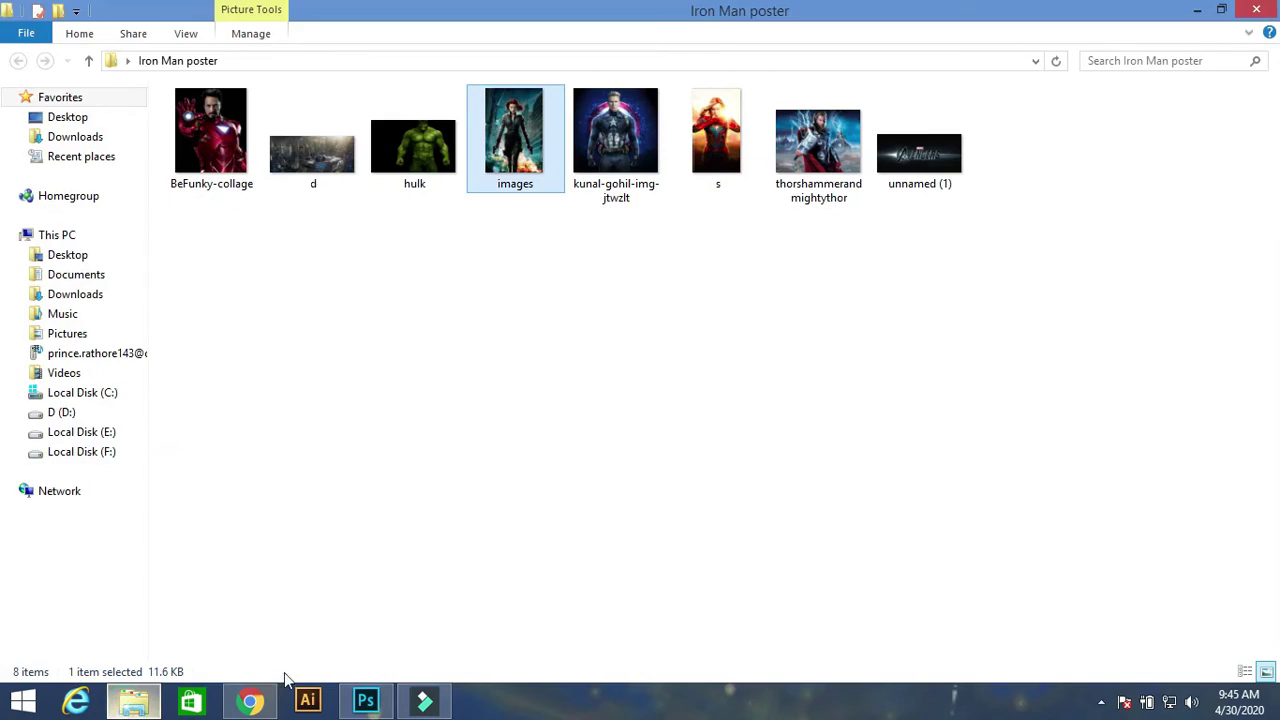
pyautogui.moveTo(922, 158); pyautogui.dragTo(418, 695)
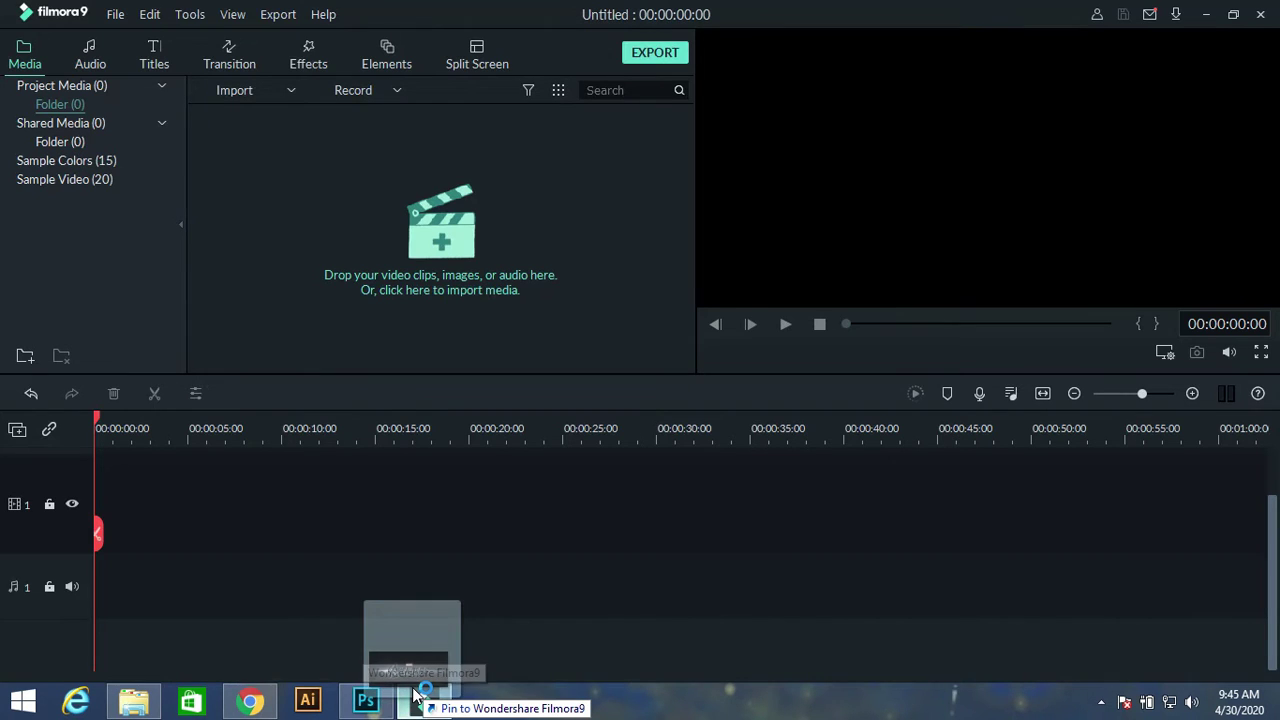
# Drop the unnamed (1) logo onto Filmora's timeline and return to Photoshop.
pyautogui.moveTo(418, 695); pyautogui.dragTo(640, 593)
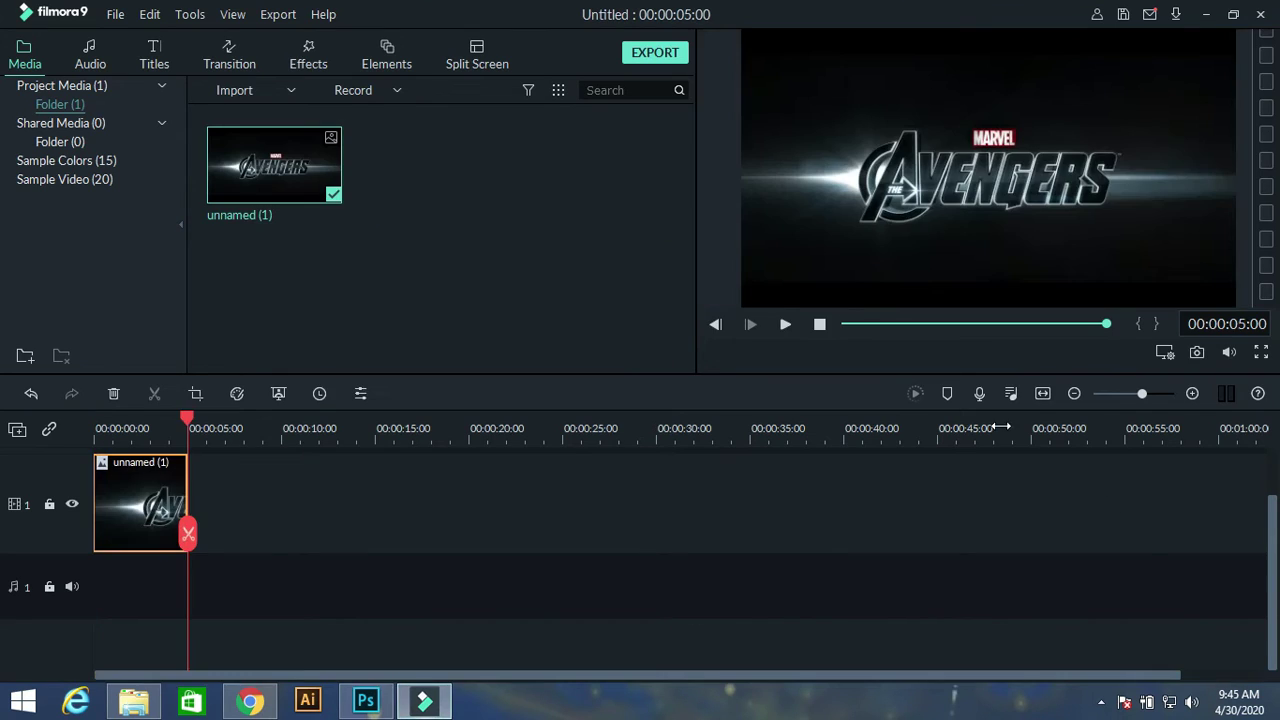
pyautogui.hotkey('alt', 'Tab')
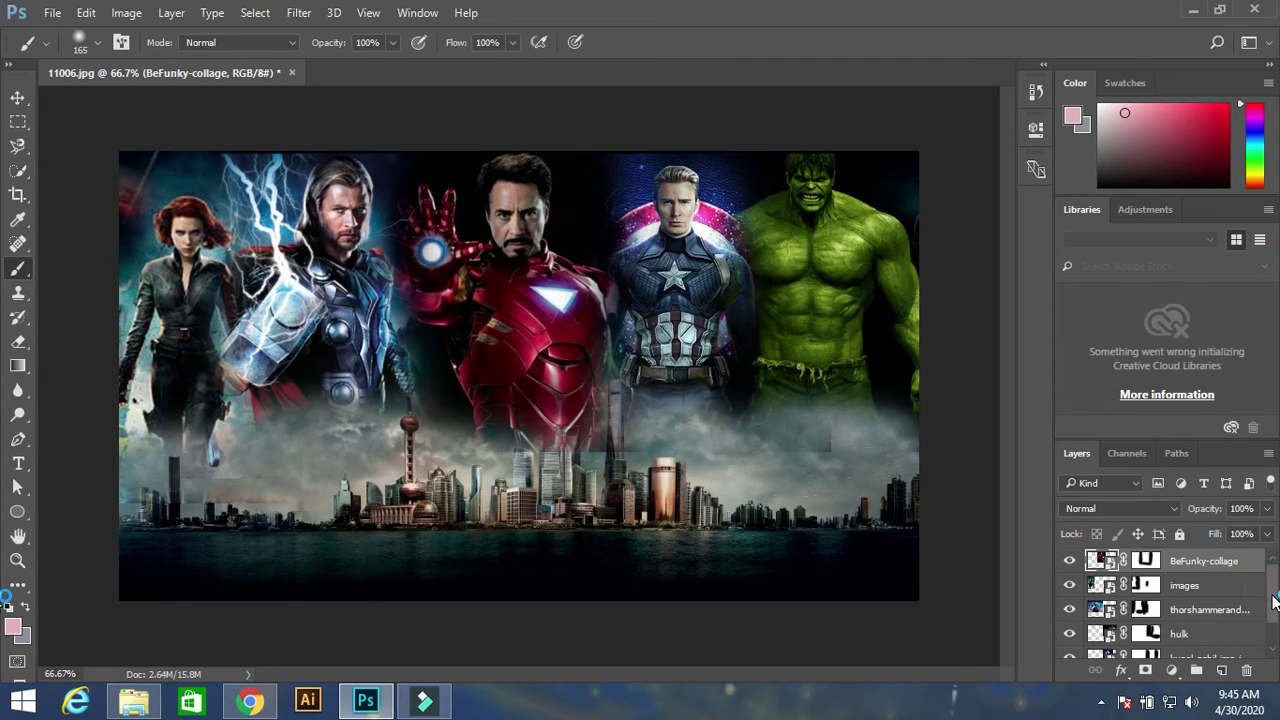
# Set the selected hero layers' blend mode to Screen so the lightning glows through.
pyautogui.scroll(-2, 1275, 600)
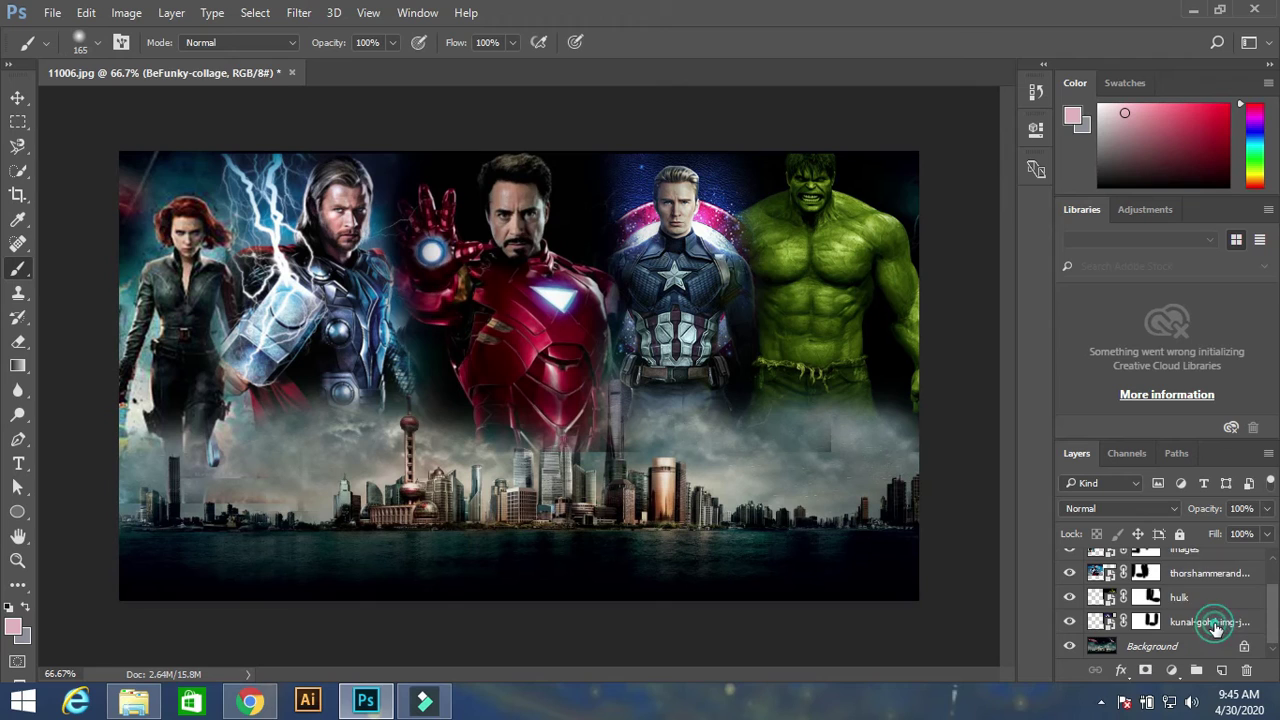
pyautogui.keyDown('shift'); pyautogui.click(1215, 627); pyautogui.keyUp('shift')
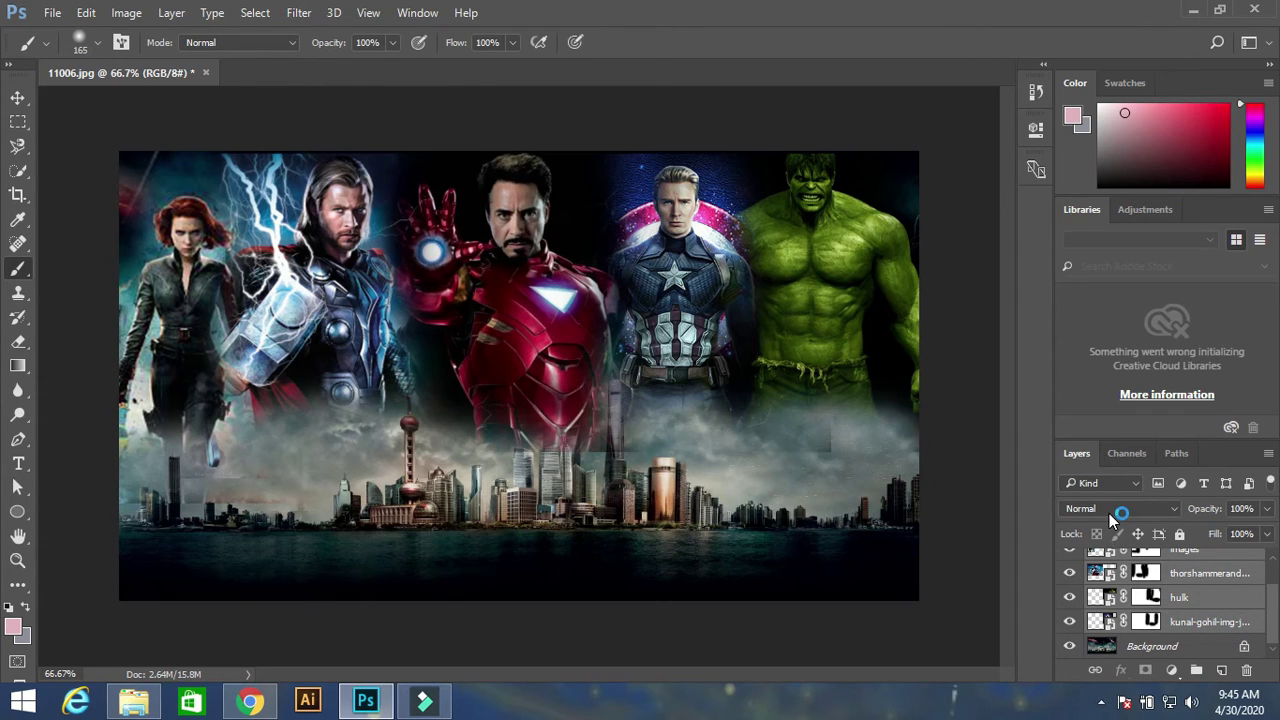
pyautogui.click(1109, 508)
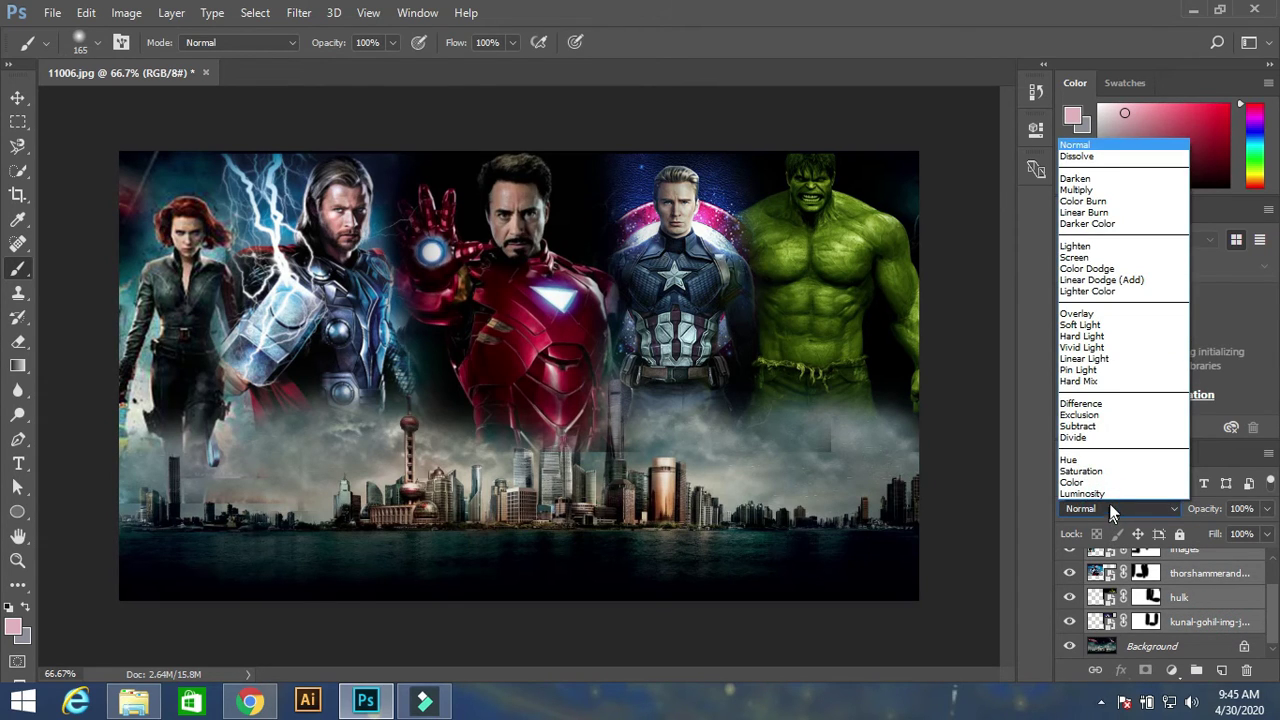
pyautogui.click(1115, 253)
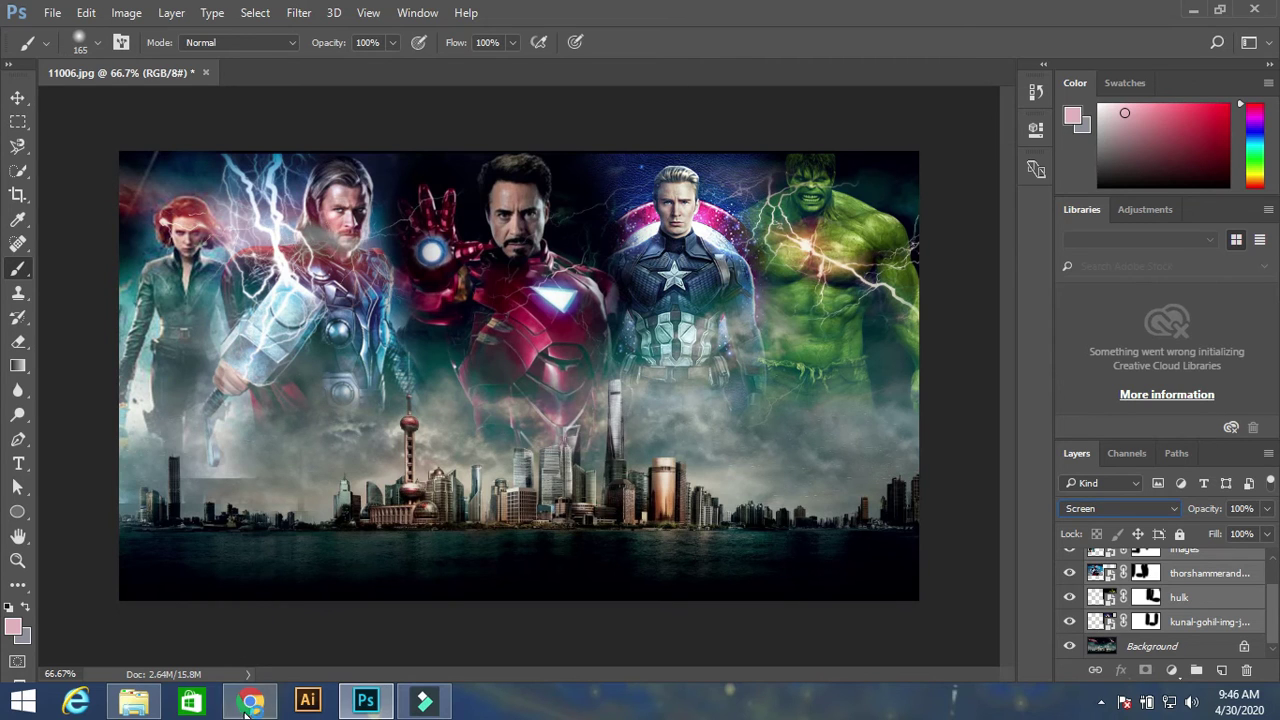
# Drag the unnamed (1) Avengers logo file from the folder onto the poster canvas.
pyautogui.click(134, 703)
pyautogui.moveTo(938, 140); pyautogui.dragTo(440, 670)
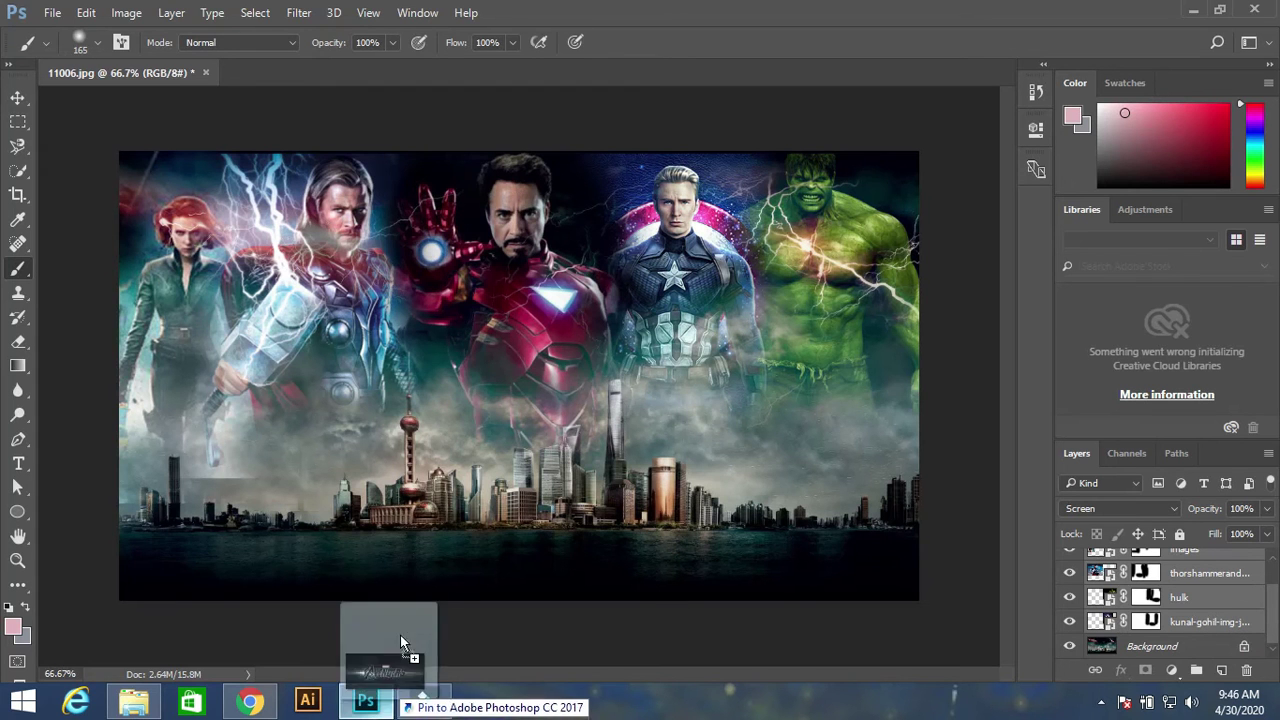
pyautogui.moveTo(440, 670); pyautogui.dragTo(437, 464)
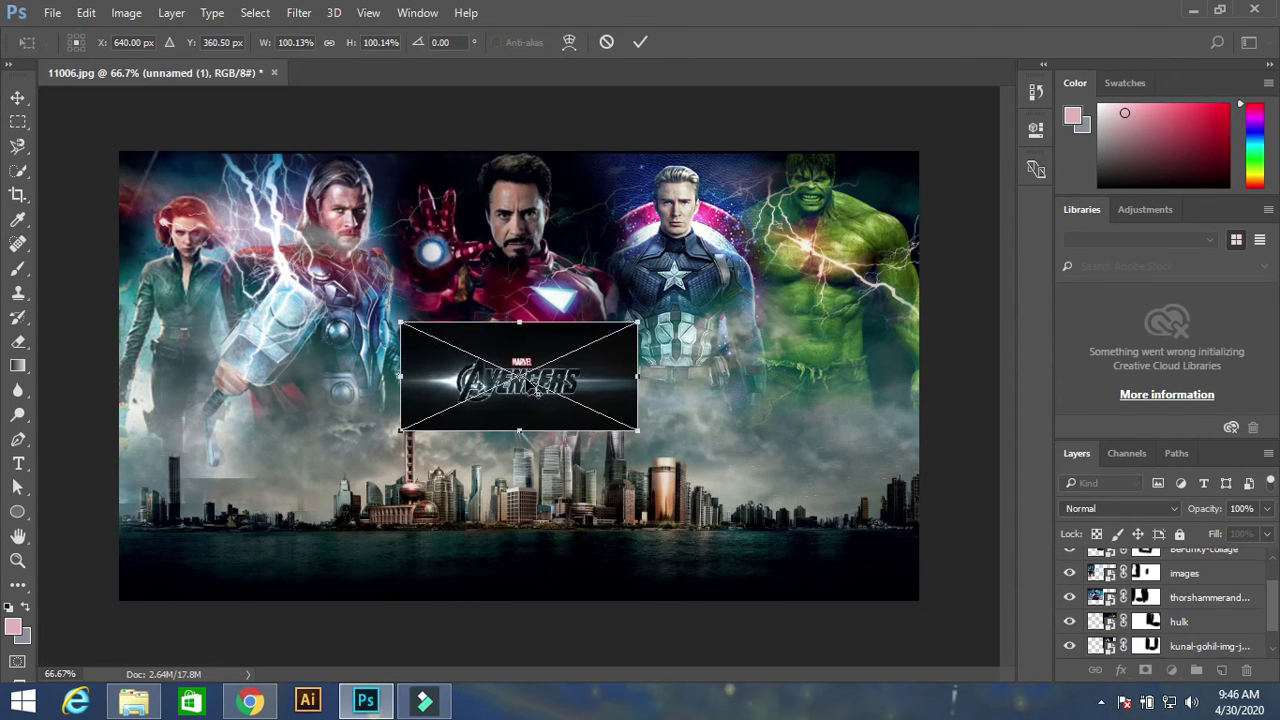
# Scale the Avengers logo to about 314%, centre it over the lower poster, and commit.
pyautogui.moveTo(527, 358); pyautogui.dragTo(453, 449)
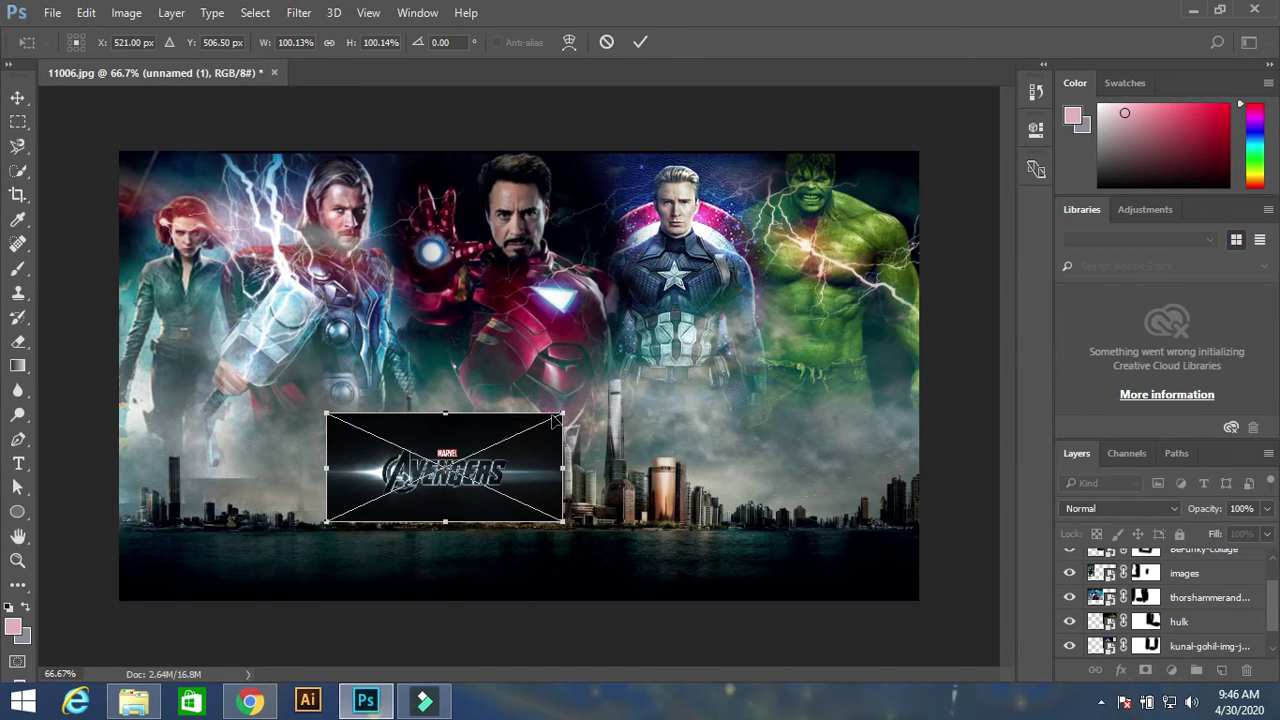
pyautogui.moveTo(563, 412); pyautogui.dragTo(925, 246)
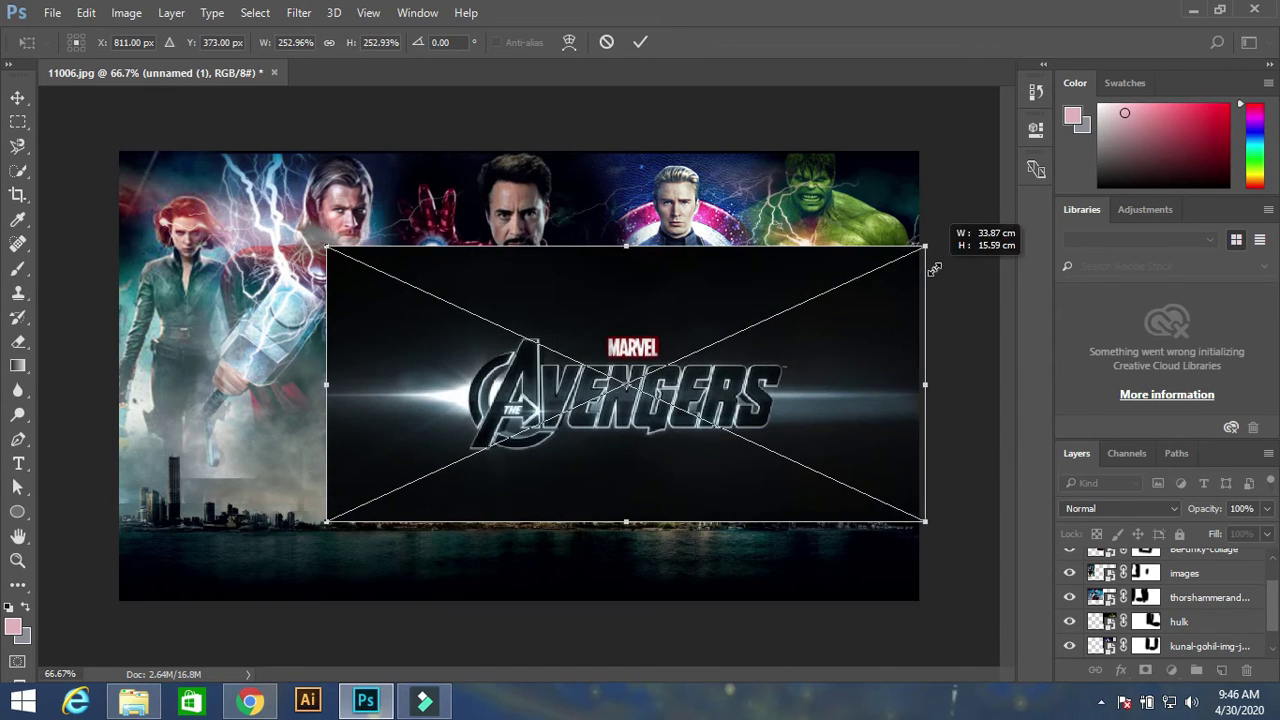
pyautogui.moveTo(703, 294); pyautogui.dragTo(504, 385)
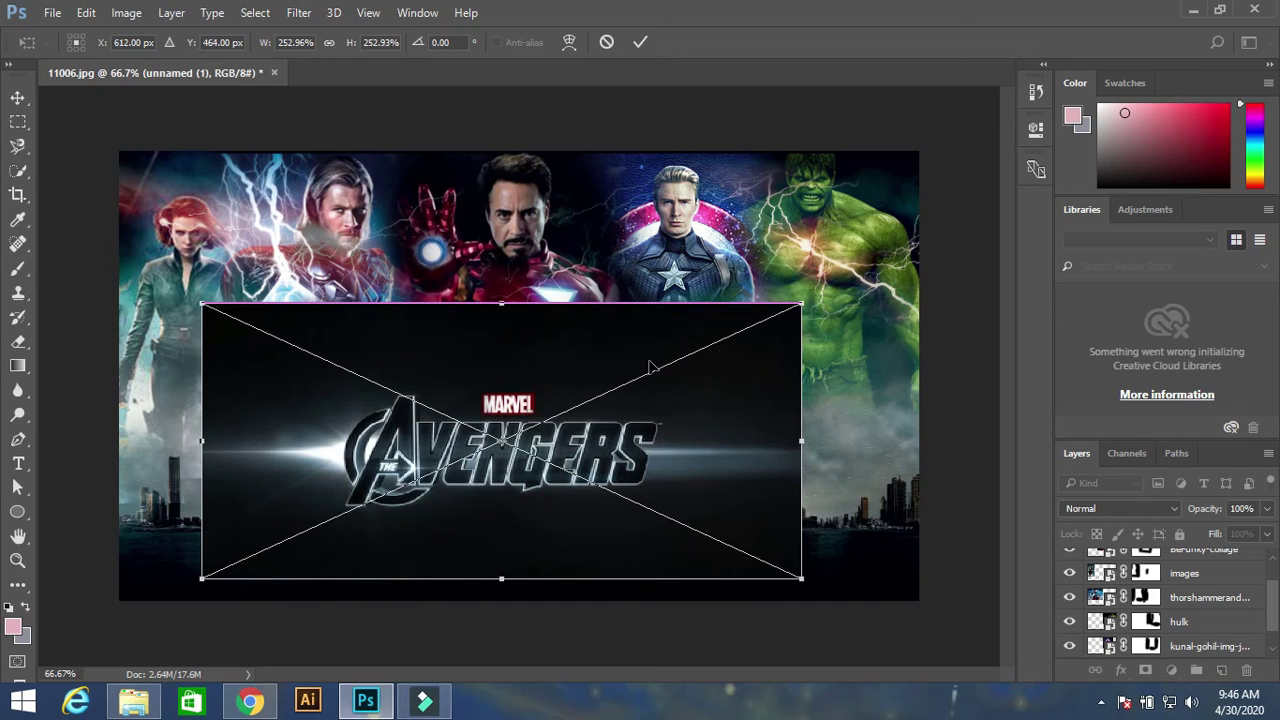
pyautogui.moveTo(800, 303); pyautogui.dragTo(945, 236)
pyautogui.moveTo(750, 292)
pyautogui.mouseDown()
pyautogui.moveTo(686, 323)
pyautogui.moveTo(696, 328)
pyautogui.mouseUp()
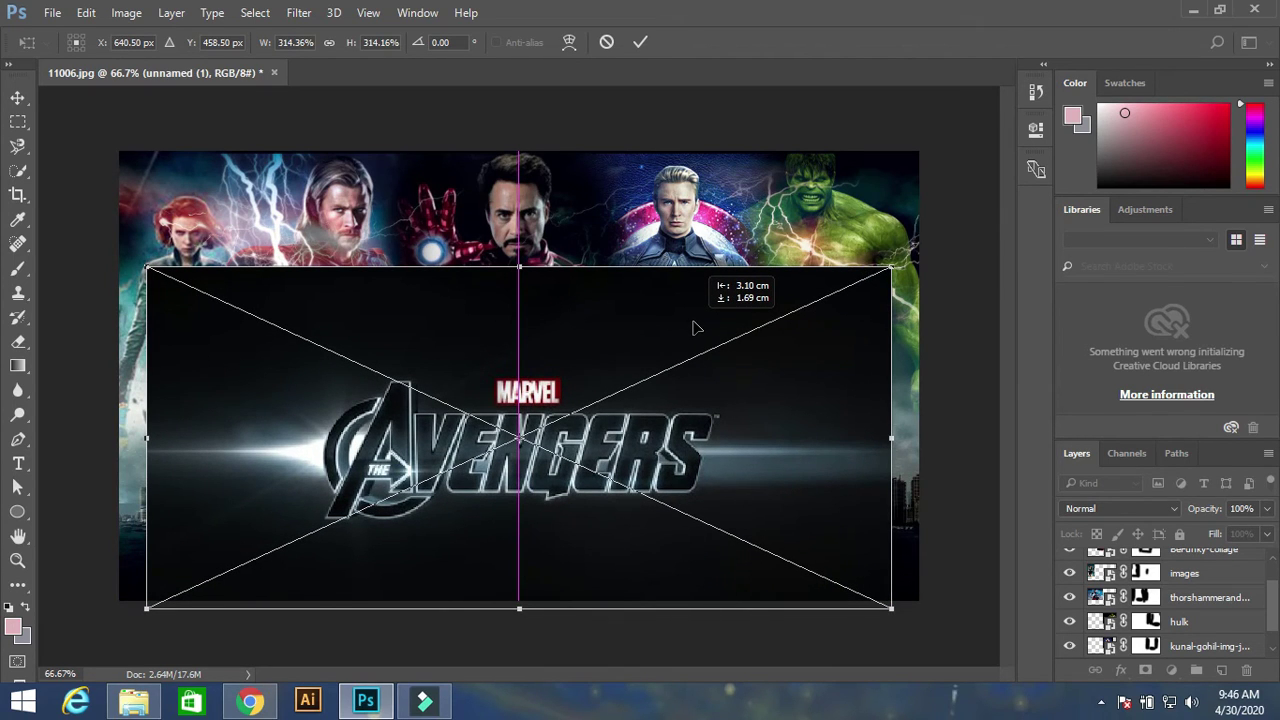
pyautogui.moveTo(693, 321); pyautogui.dragTo(693, 321)
pyautogui.press('Return')
pyautogui.press('b')
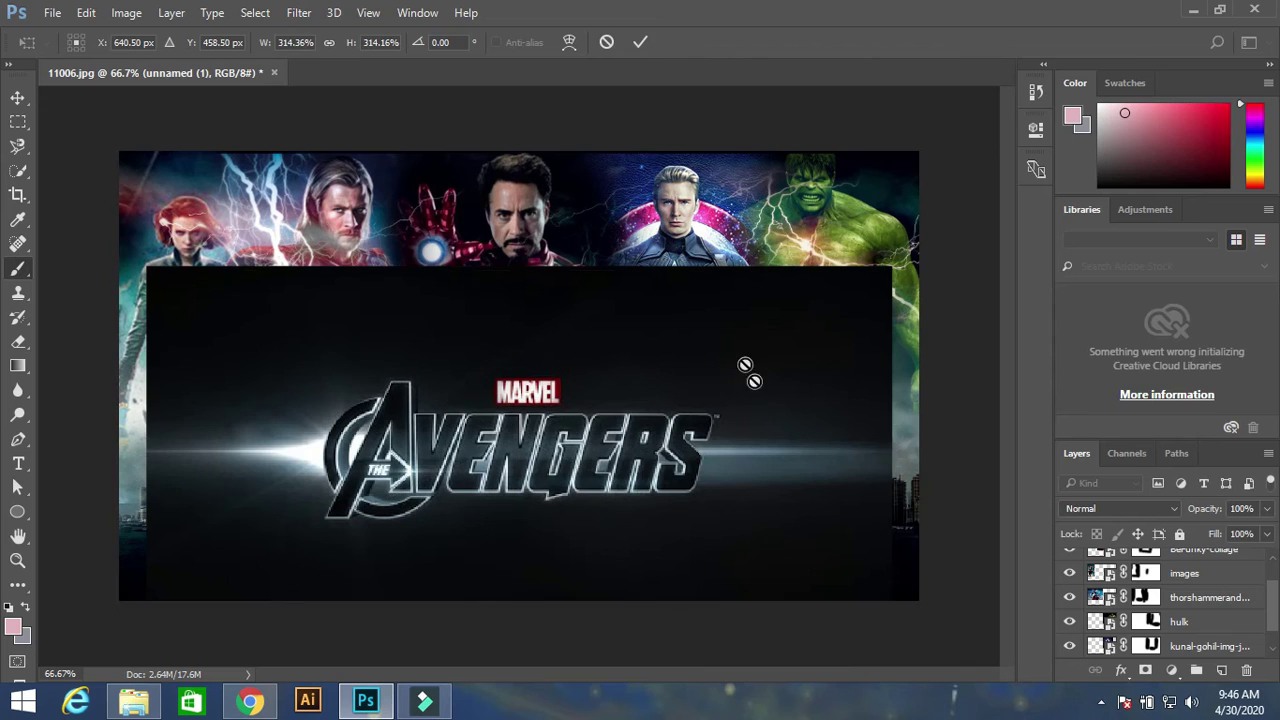
pyautogui.scroll(2, 1163, 588)
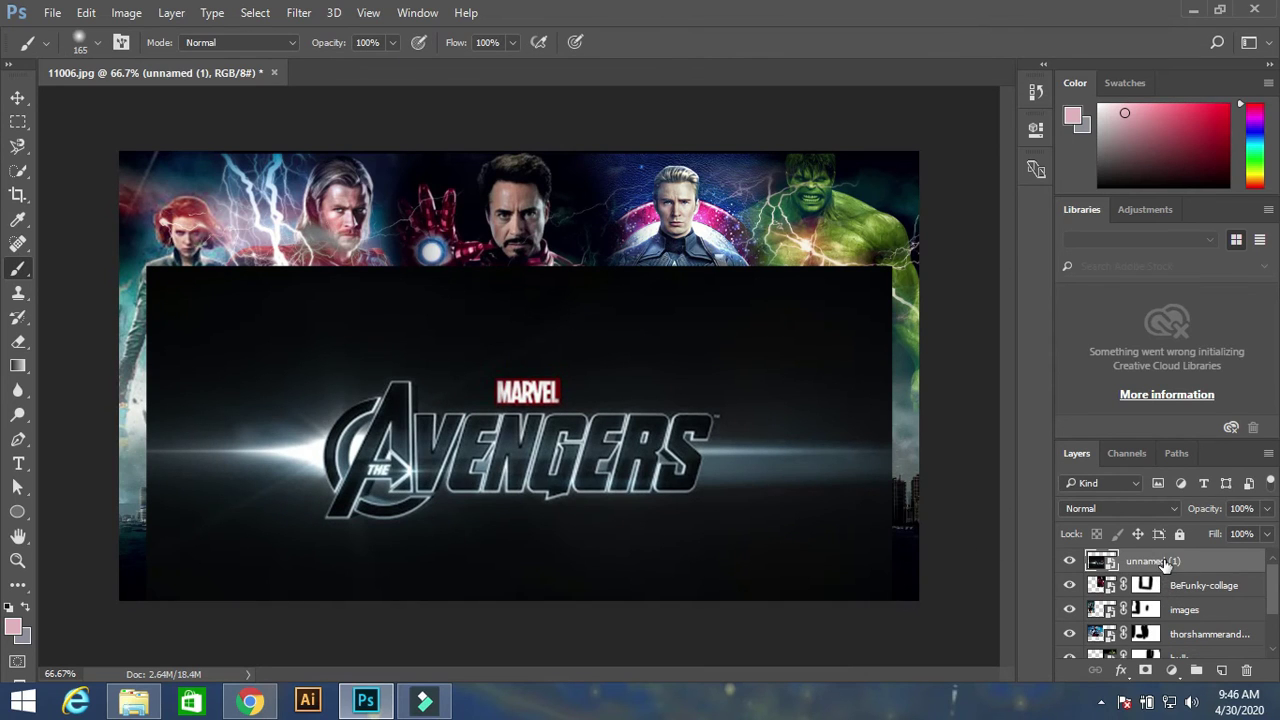
# Mask the logo layer, painting out its backdrop to reveal the heroes above and skyline below.
pyautogui.click(1145, 670)
pyautogui.moveTo(158, 302); pyautogui.dragTo(745, 278)
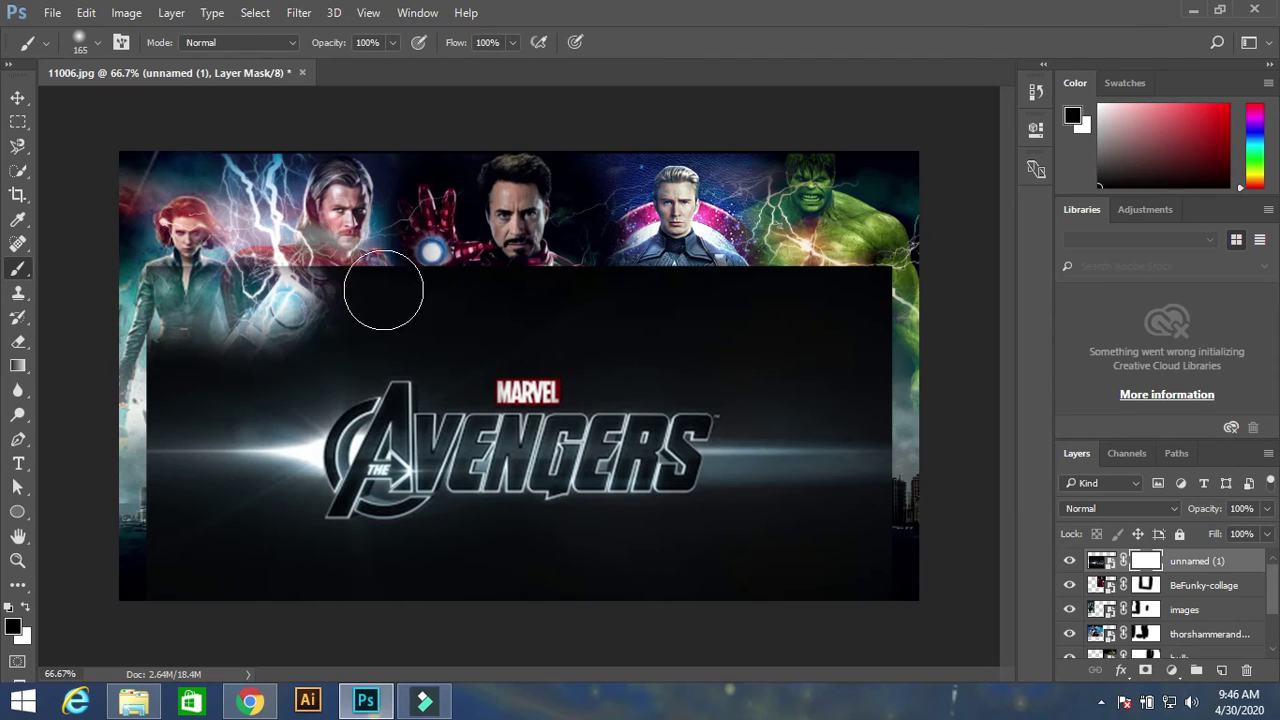
pyautogui.moveTo(200, 343)
pyautogui.mouseDown()
pyautogui.moveTo(428, 316)
pyautogui.moveTo(557, 320)
pyautogui.moveTo(891, 380)
pyautogui.moveTo(914, 294)
pyautogui.mouseUp()
pyautogui.moveTo(879, 477)
pyautogui.mouseDown()
pyautogui.moveTo(880, 508)
pyautogui.moveTo(849, 563)
pyautogui.moveTo(314, 580)
pyautogui.moveTo(197, 560)
pyautogui.moveTo(162, 499)
pyautogui.moveTo(120, 471)
pyautogui.moveTo(119, 416)
pyautogui.moveTo(143, 375)
pyautogui.moveTo(322, 370)
pyautogui.mouseUp()
pyautogui.moveTo(458, 346)
pyautogui.mouseDown()
pyautogui.moveTo(456, 362)
pyautogui.moveTo(591, 353)
pyautogui.moveTo(772, 392)
pyautogui.moveTo(894, 454)
pyautogui.moveTo(849, 514)
pyautogui.moveTo(811, 531)
pyautogui.moveTo(754, 517)
pyautogui.moveTo(462, 549)
pyautogui.moveTo(214, 534)
pyautogui.moveTo(237, 522)
pyautogui.mouseUp()
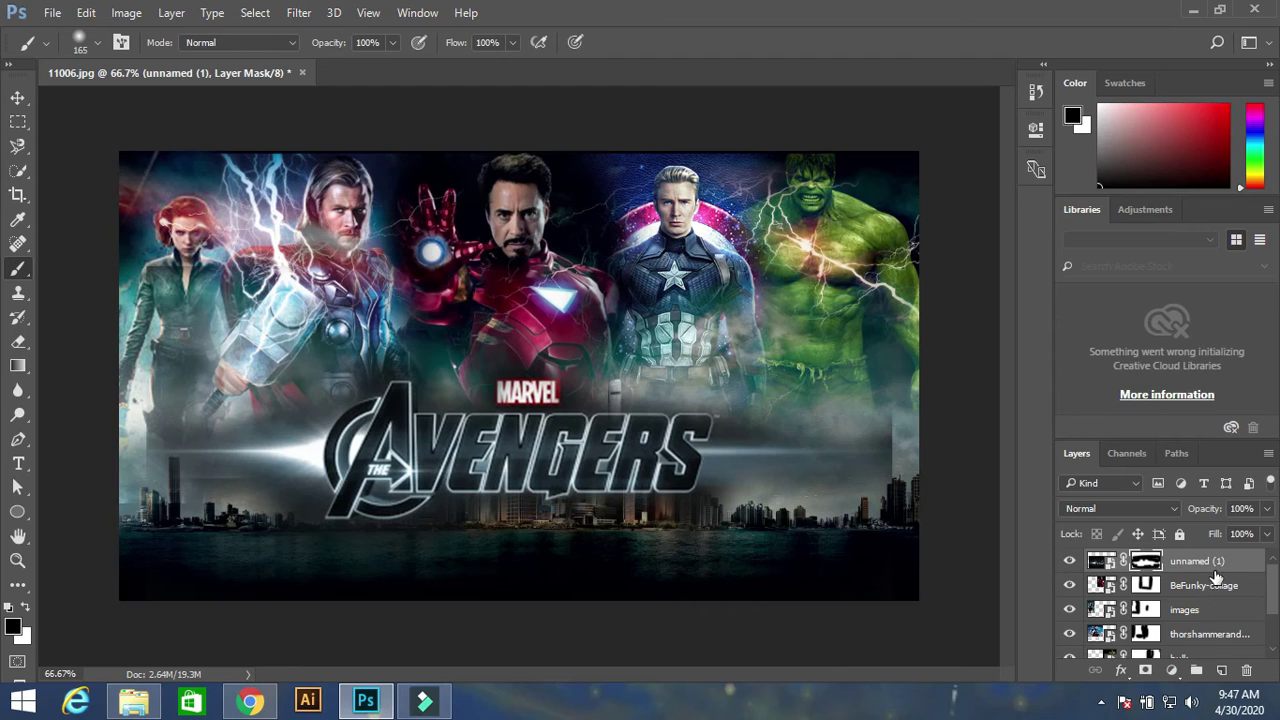
pyautogui.click(1193, 566)
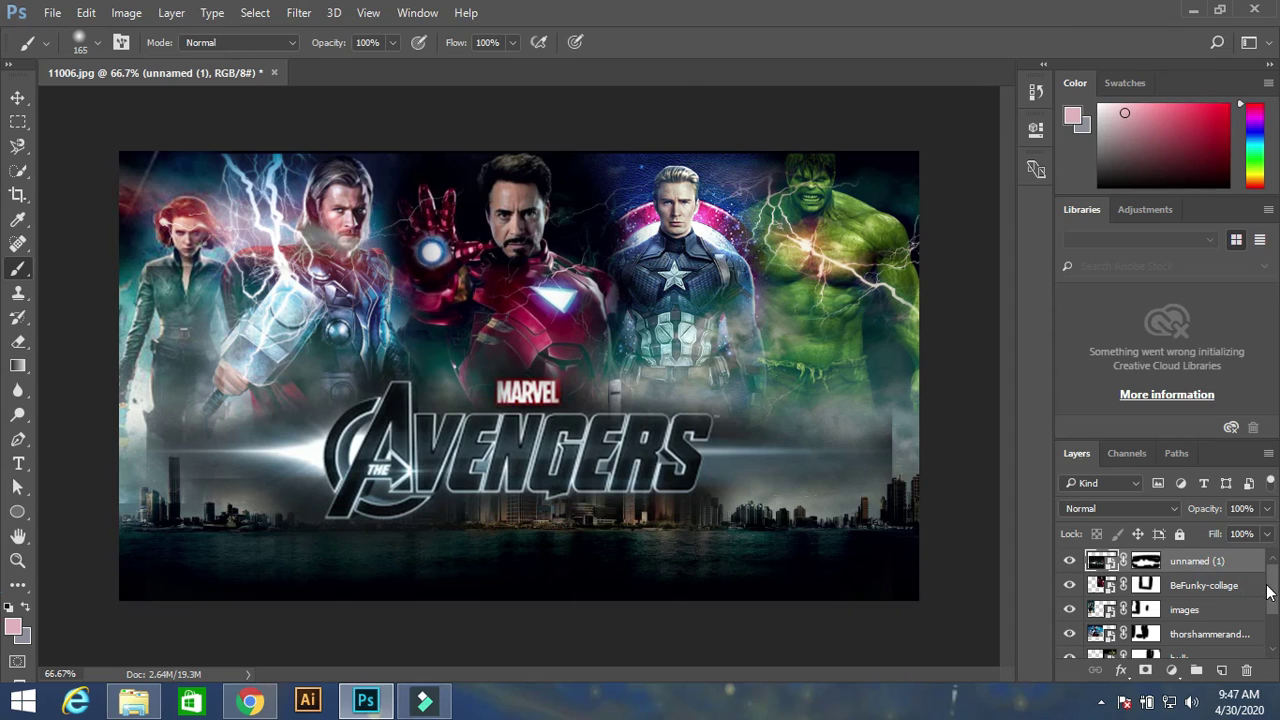
# Group the hero and logo layers into Group 1 and blend it with Linear Dodge (Add).
pyautogui.scroll(-2, 1210, 628)
pyautogui.scroll(-3, 1218, 630)
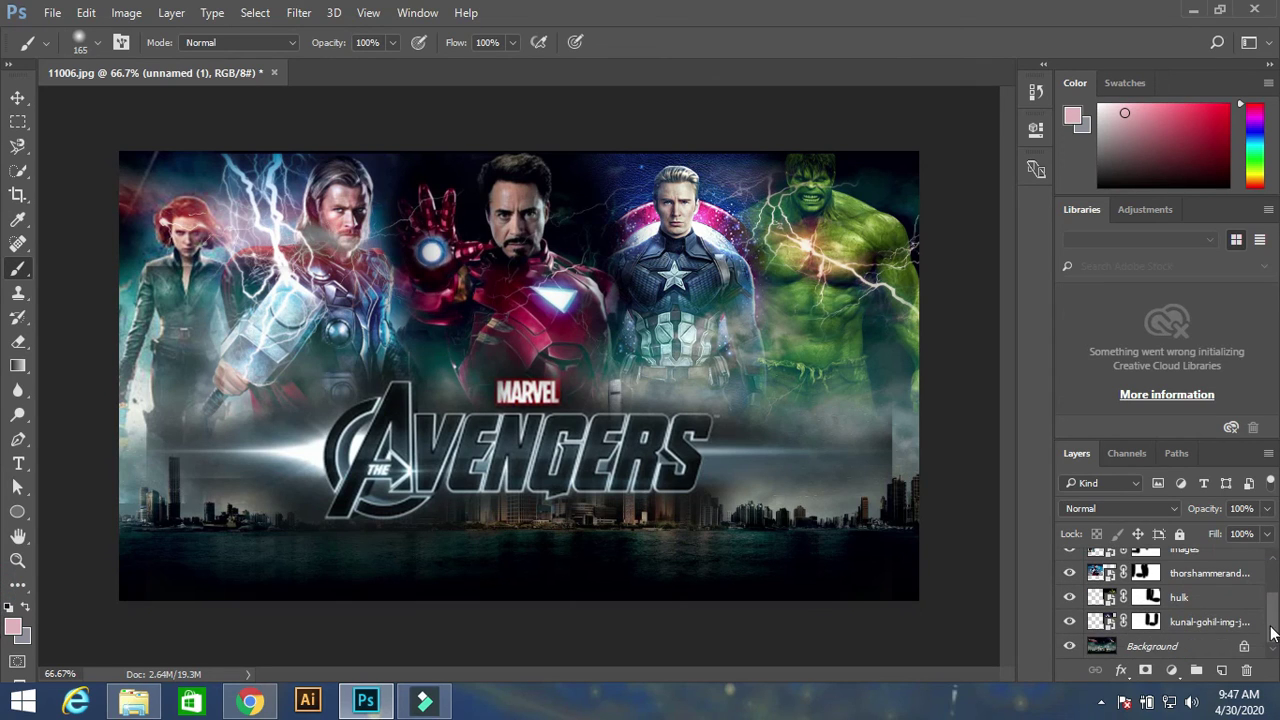
pyautogui.keyDown('shift'); pyautogui.click(1216, 625); pyautogui.keyUp('shift')
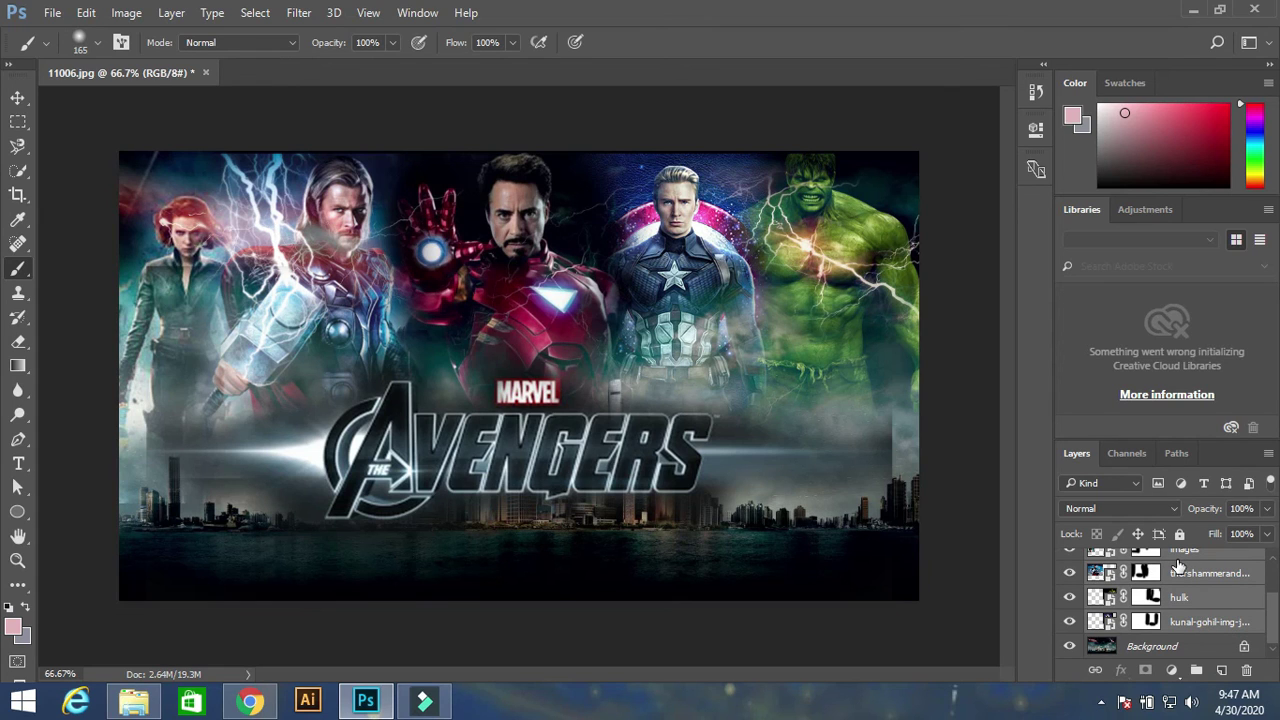
pyautogui.hotkey('ctrl', 'g')
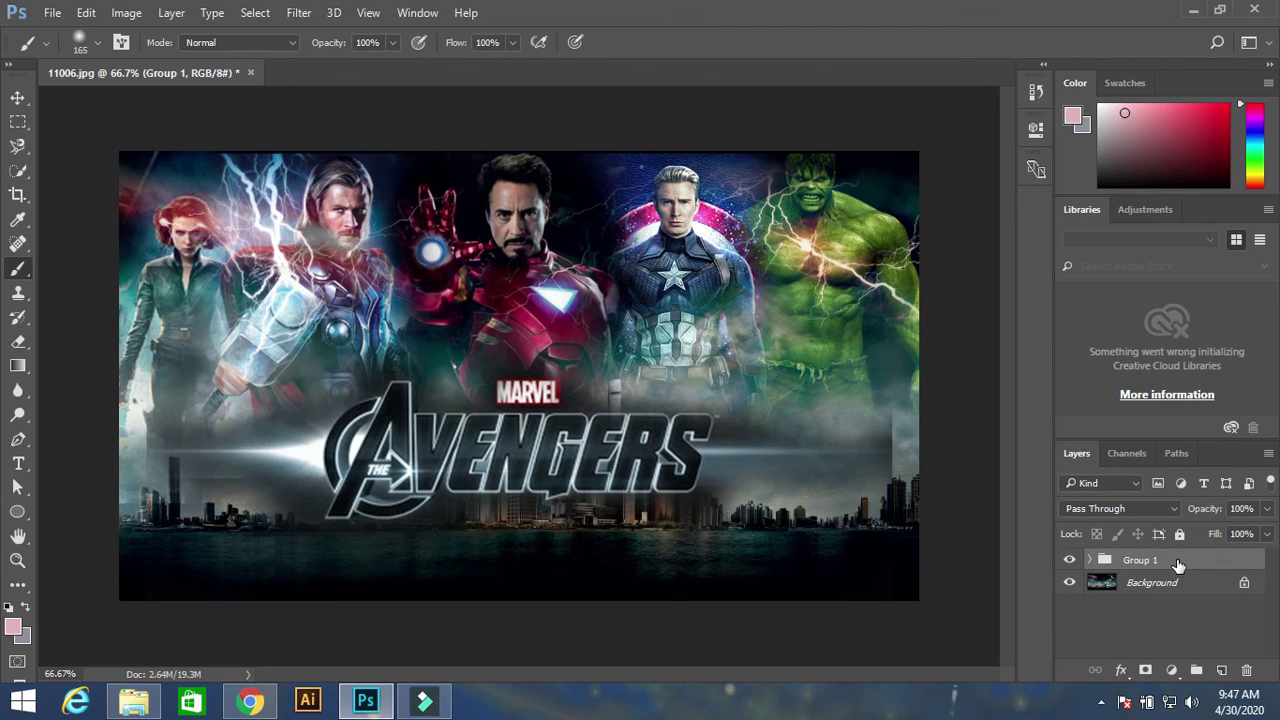
pyautogui.click(1112, 514)
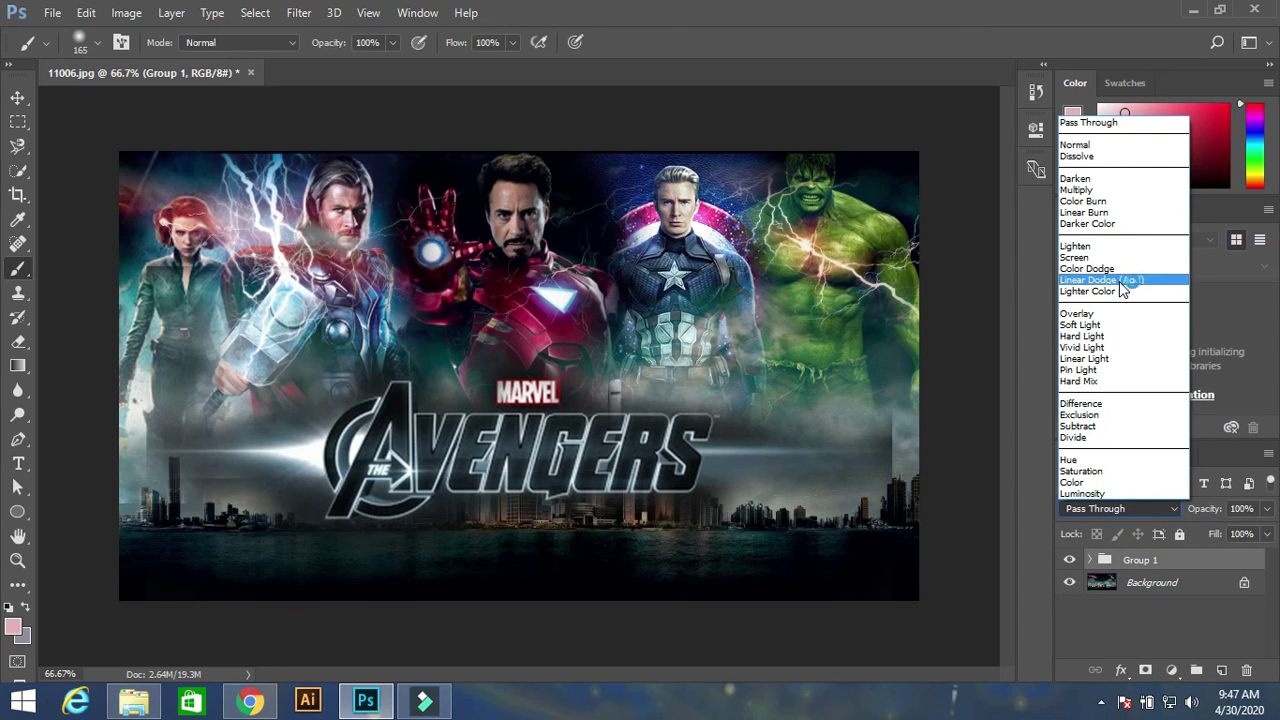
pyautogui.click(1119, 281)
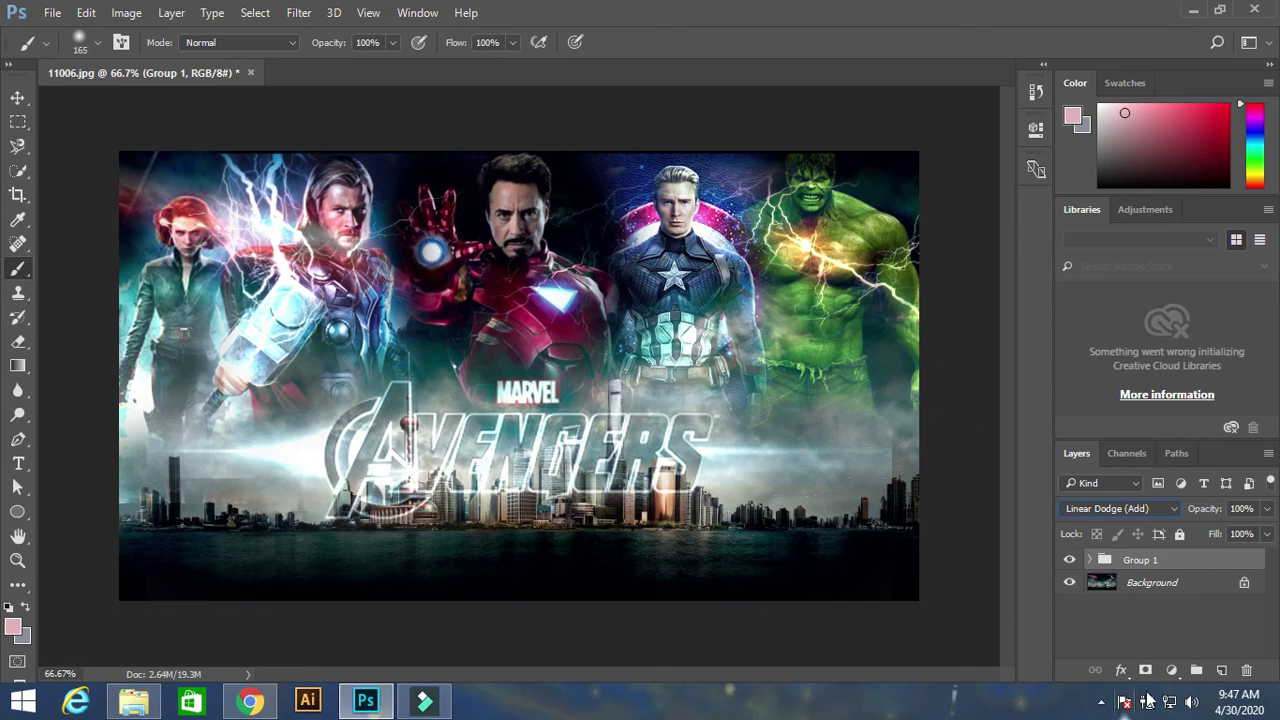
# Add a Curves 1 adjustment layer and bend its curve to deepen the shadows.
pyautogui.click(1171, 670)
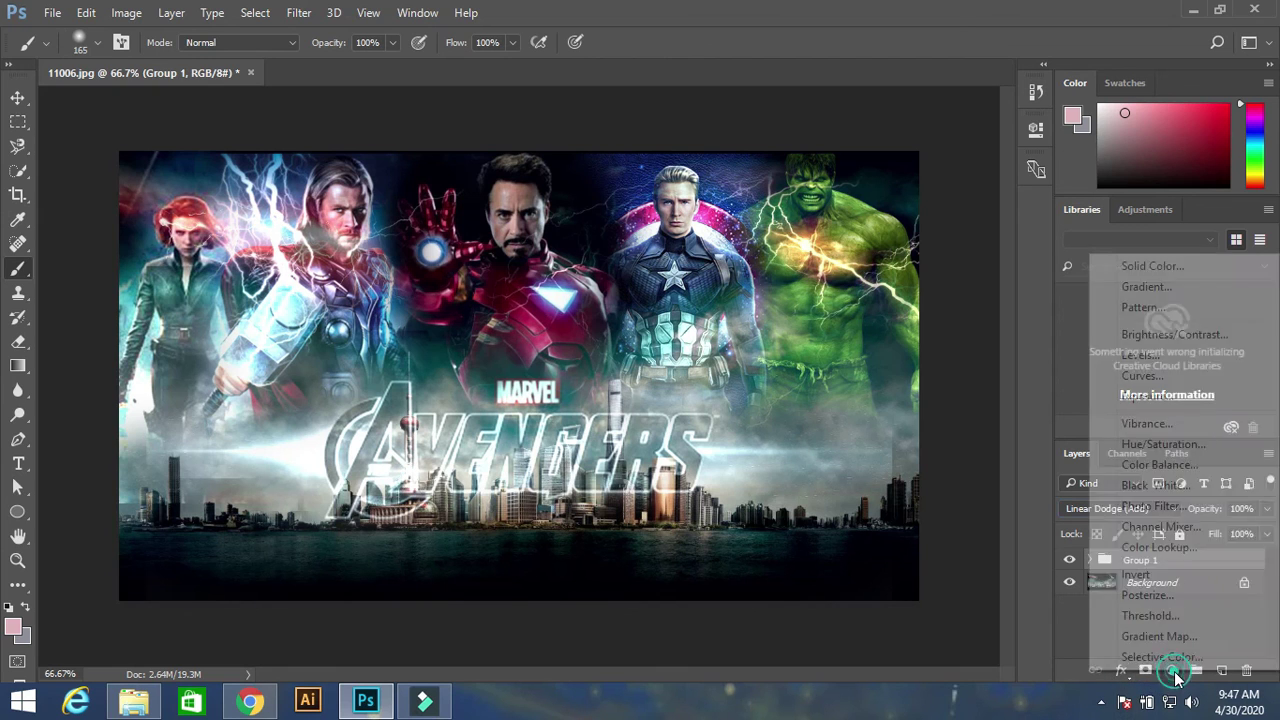
pyautogui.click(1166, 375)
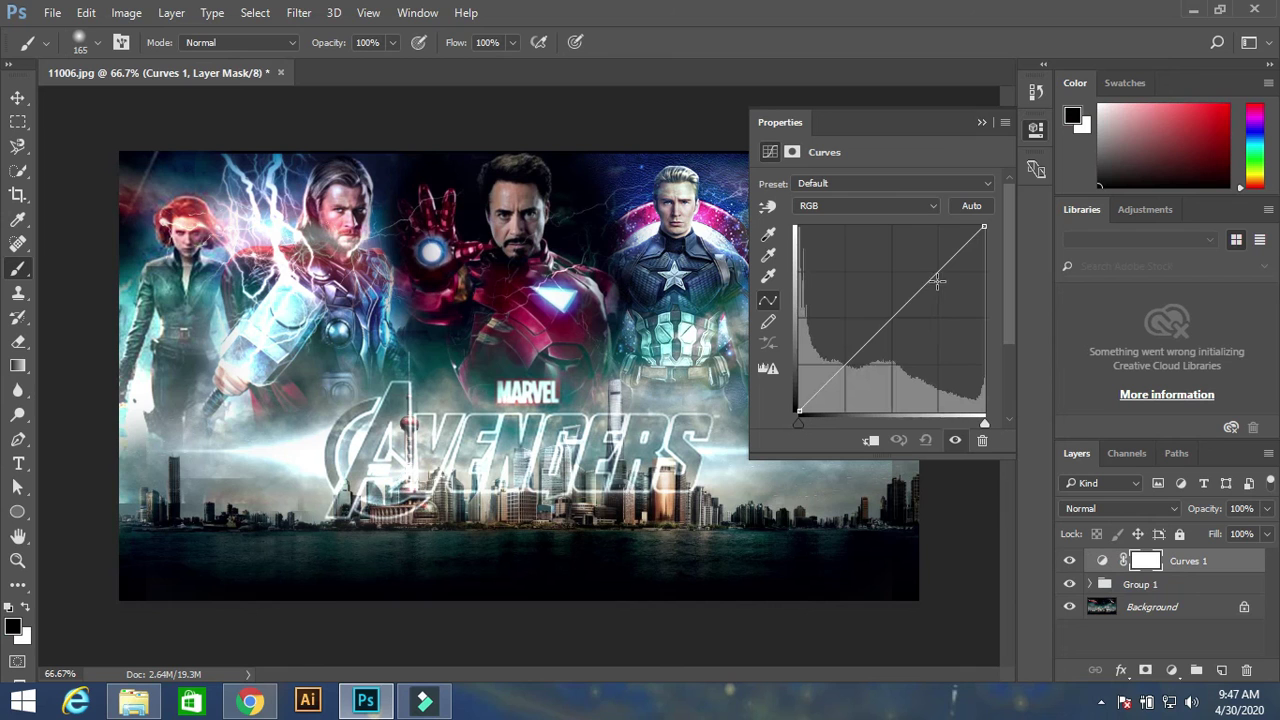
pyautogui.moveTo(933, 273); pyautogui.dragTo(947, 293)
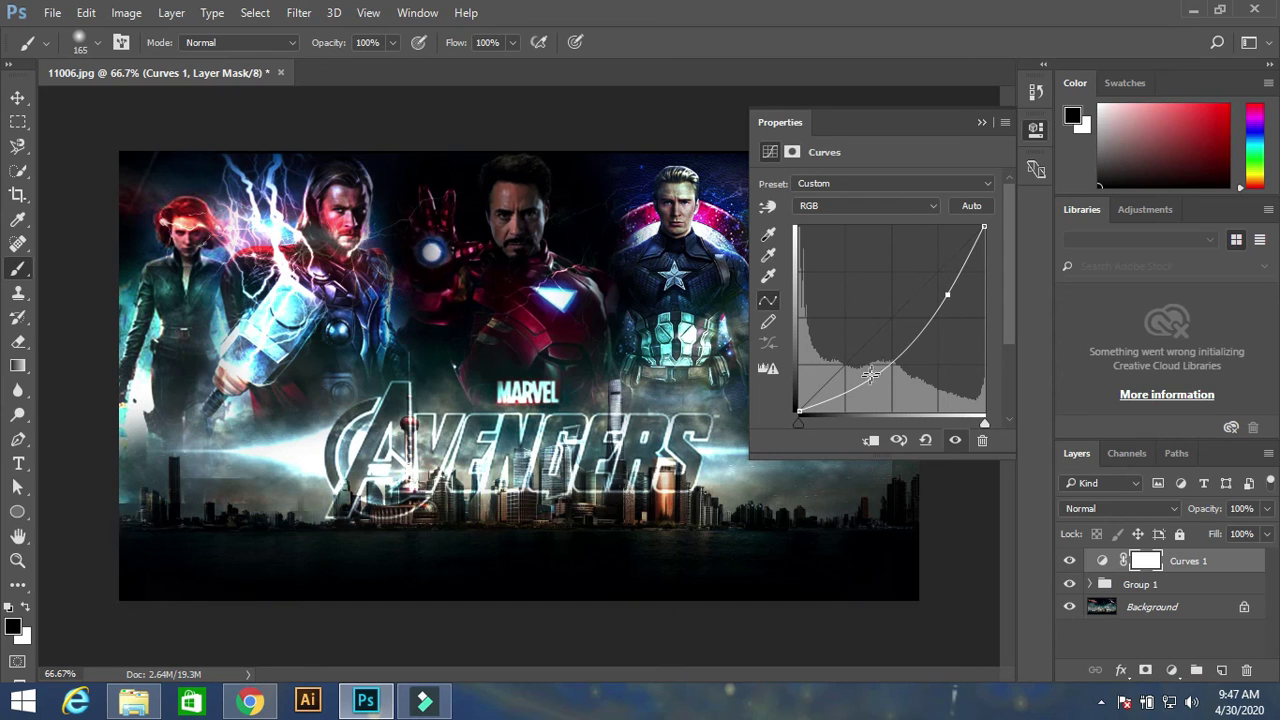
pyautogui.moveTo(848, 394); pyautogui.dragTo(839, 390)
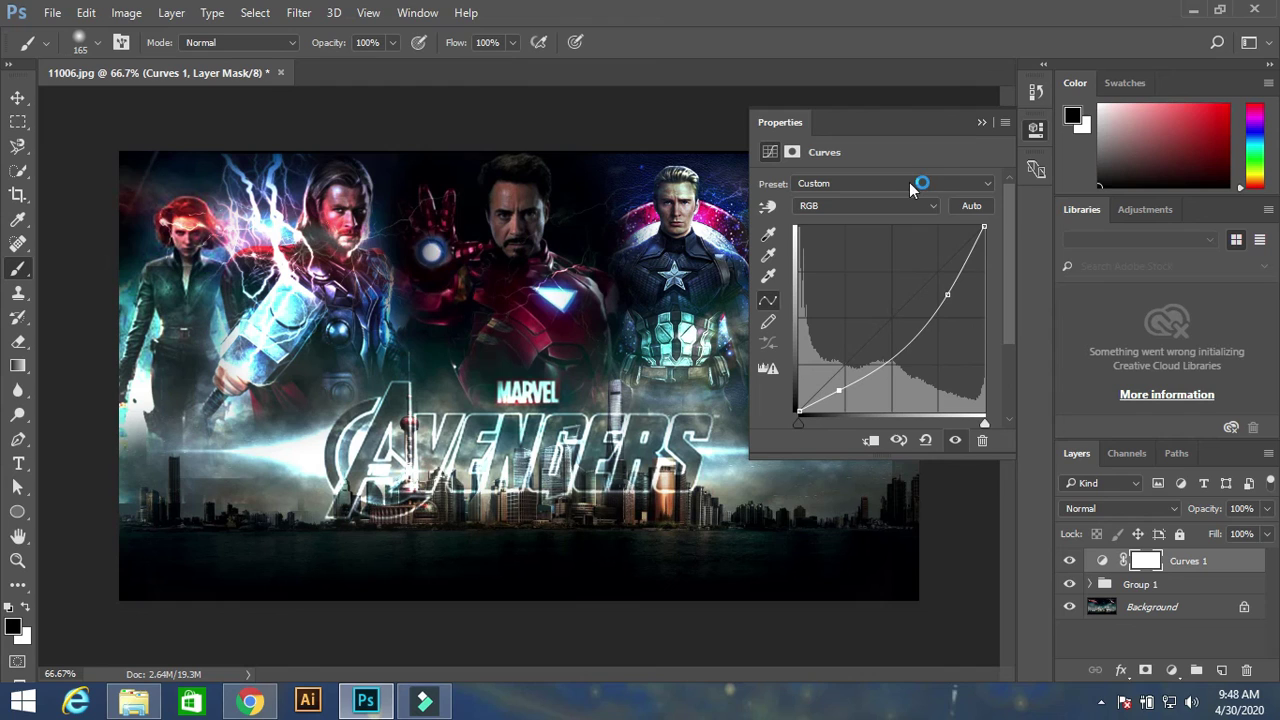
pyautogui.click(978, 122)
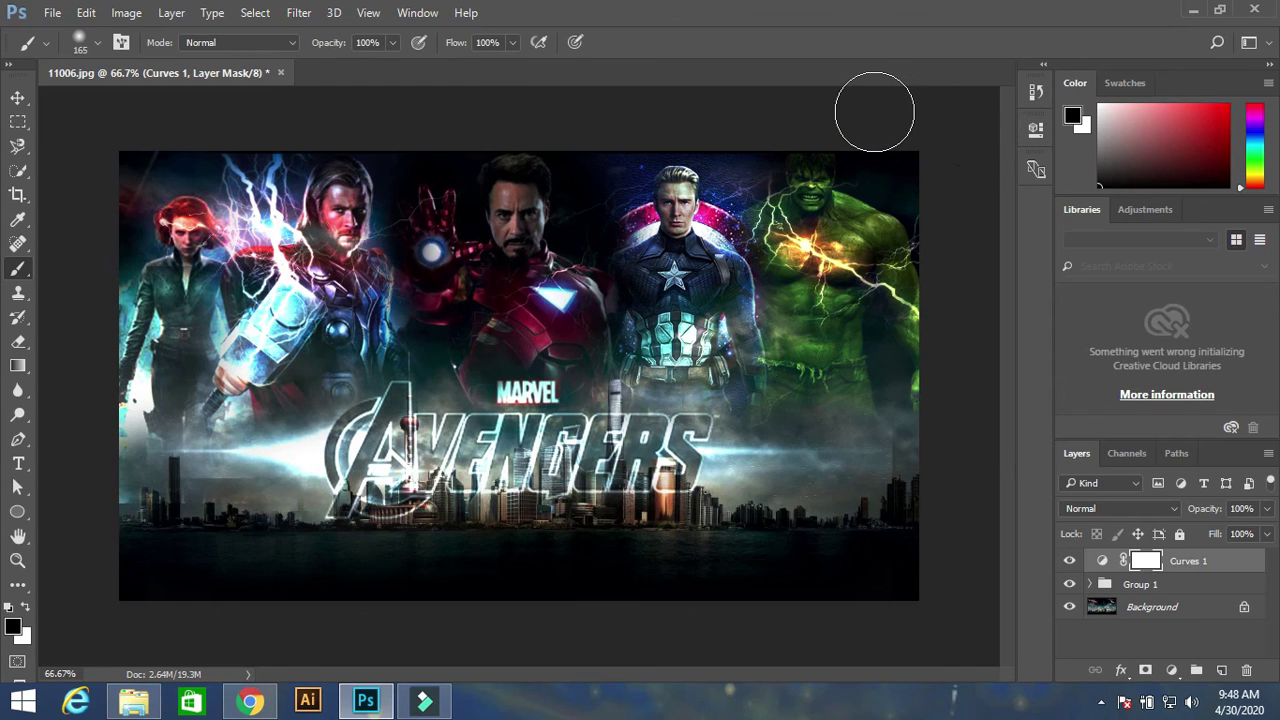